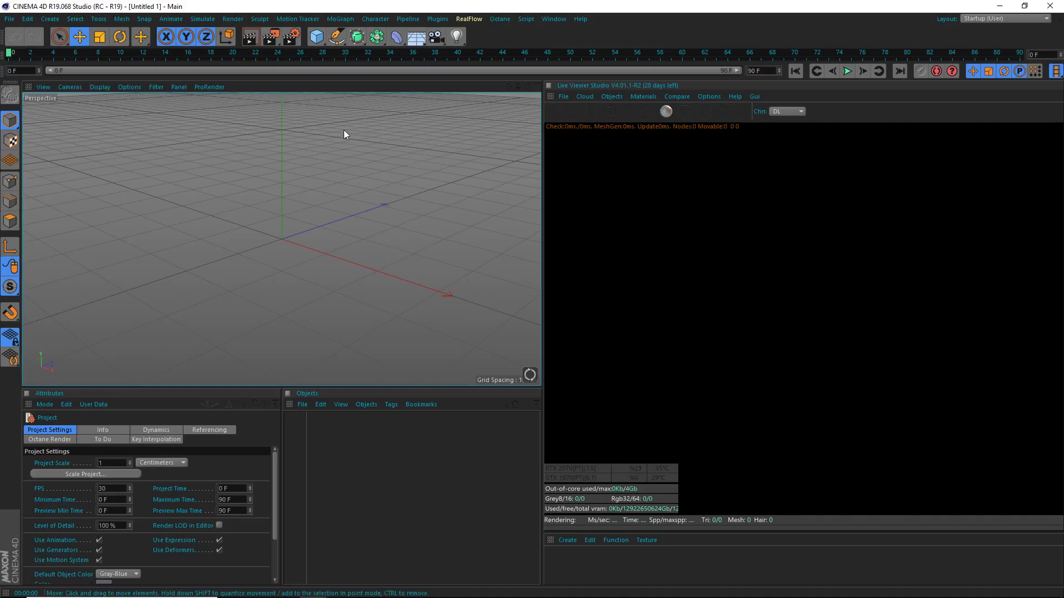
Add a cube primitive and raise it along the Y axis above the ground grid
{"action": "left_click_drag", "start_coordinate": [316, 36], "coordinate": [431, 48]}
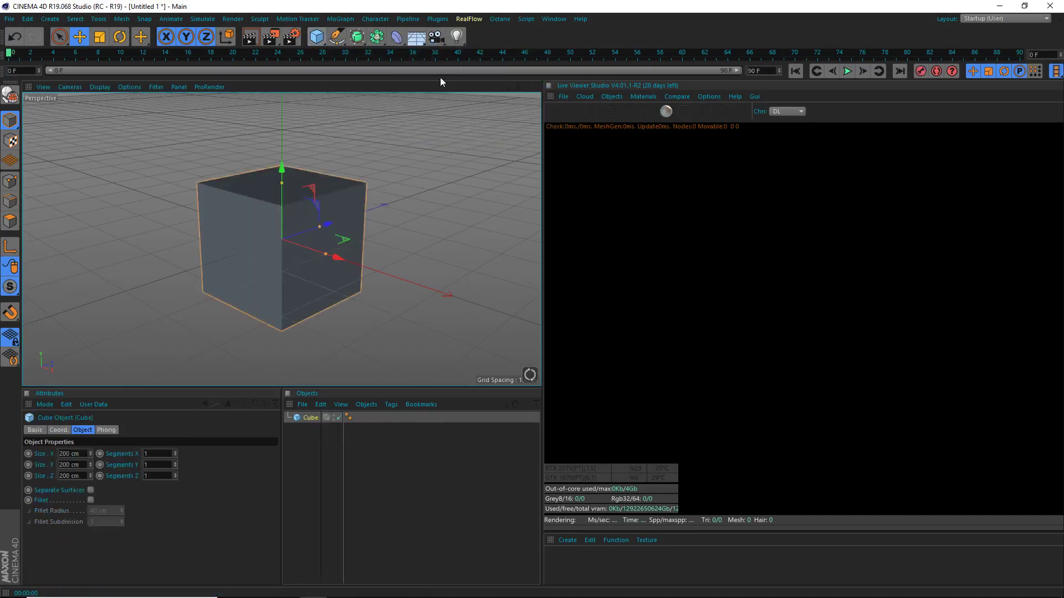
{"action": "left_click_drag", "start_coordinate": [517, 86], "coordinate": [517, 125]}
{"action": "left_click_drag", "start_coordinate": [508, 87], "coordinate": [495, 193]}
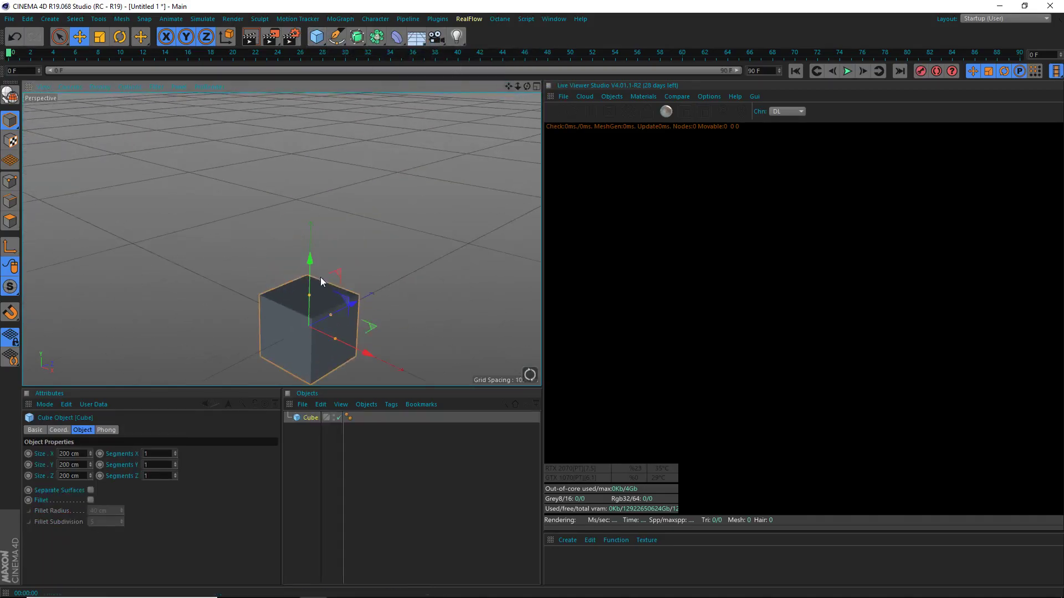
{"action": "left_click_drag", "start_coordinate": [312, 261], "coordinate": [311, 121]}
Stretch the cube to about 703 cm in X, 341 cm in Y and 657 cm in Z
{"action": "left_click_drag", "start_coordinate": [507, 86], "coordinate": [282, 239]}
{"action": "middle_click_drag", "start_coordinate": [281, 239], "coordinate": [282, 245], "text": "alt"}
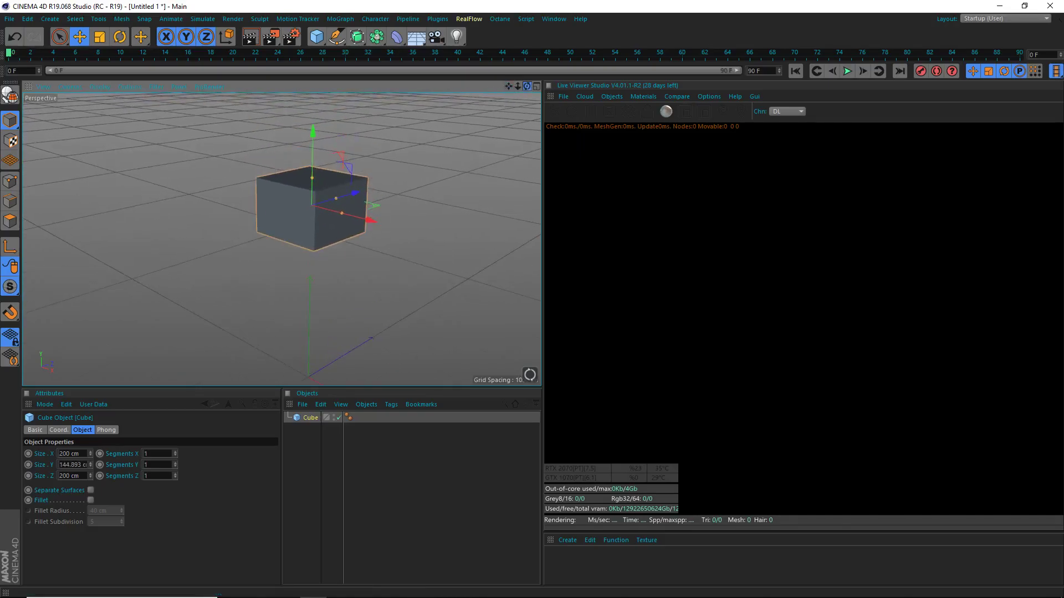
{"action": "left_click_drag", "start_coordinate": [282, 246], "coordinate": [439, 244], "text": "alt"}
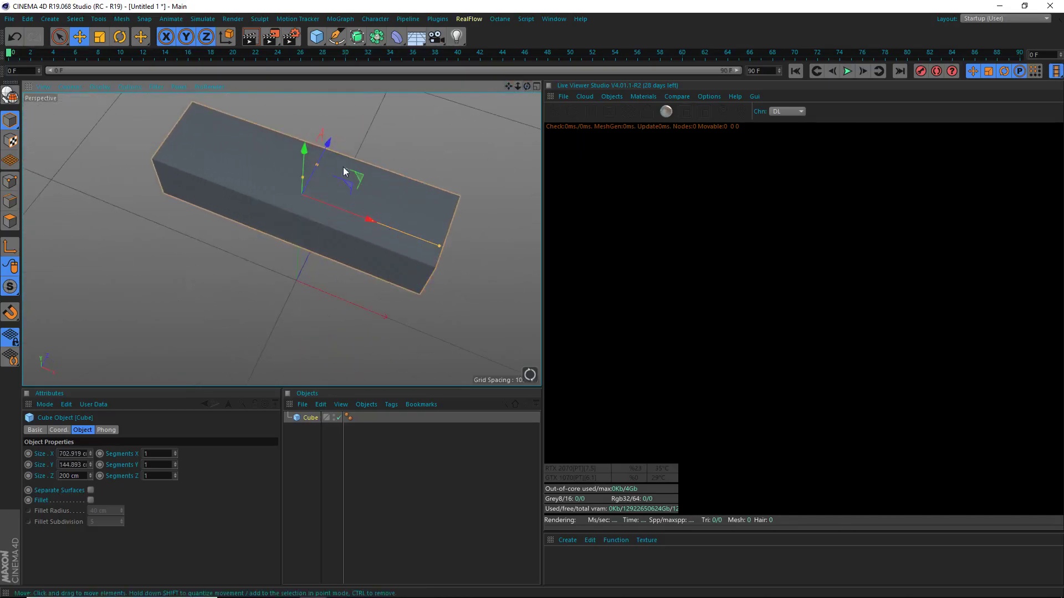
{"action": "left_click_drag", "start_coordinate": [317, 161], "coordinate": [345, 100]}
{"action": "scroll", "coordinate": [460, 122], "scroll_direction": "down", "scroll_amount": 3}
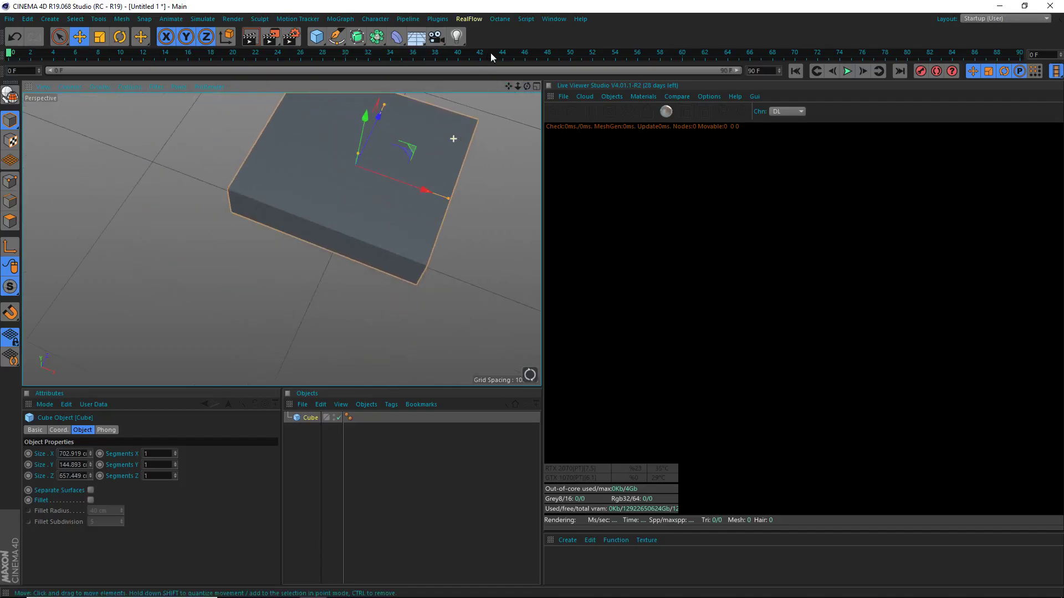
{"action": "left_click_drag", "start_coordinate": [507, 86], "coordinate": [310, 202]}
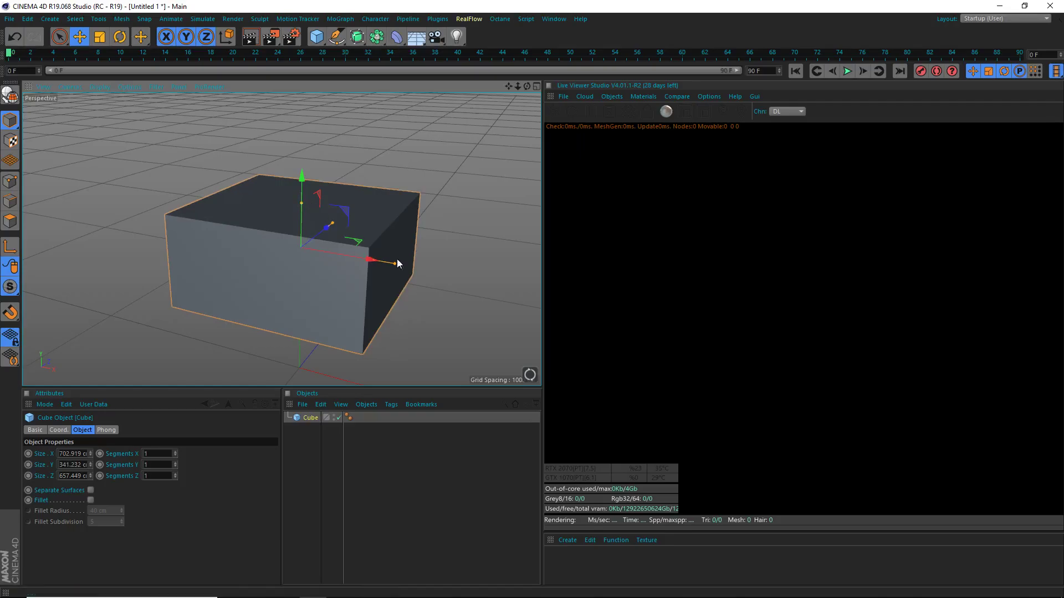
Add an Octane Fog Volume and move it up to the cube's centre
{"action": "left_click", "coordinate": [615, 95]}
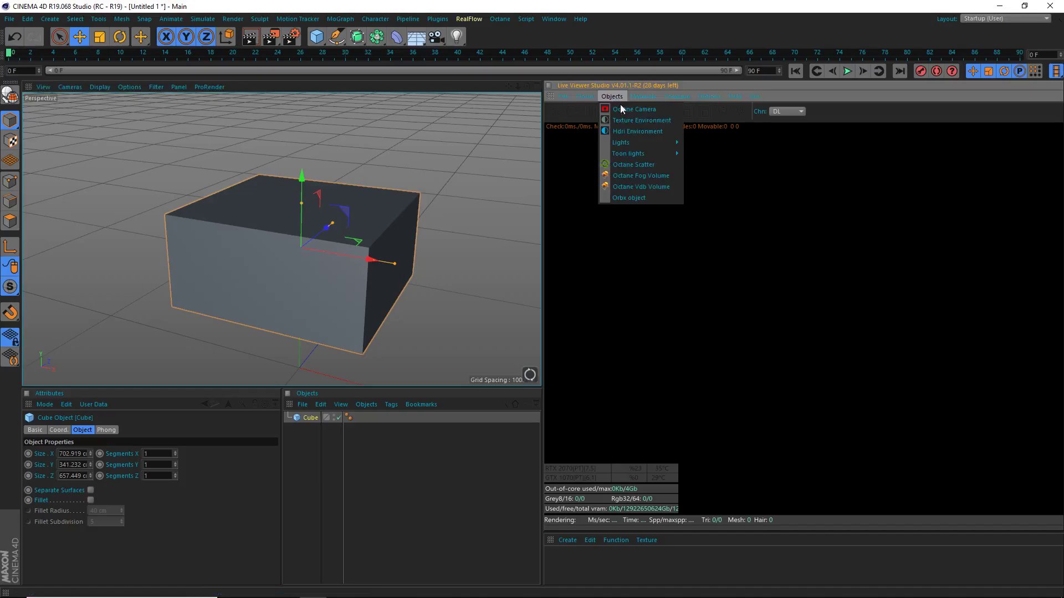
{"action": "left_click", "coordinate": [656, 175]}
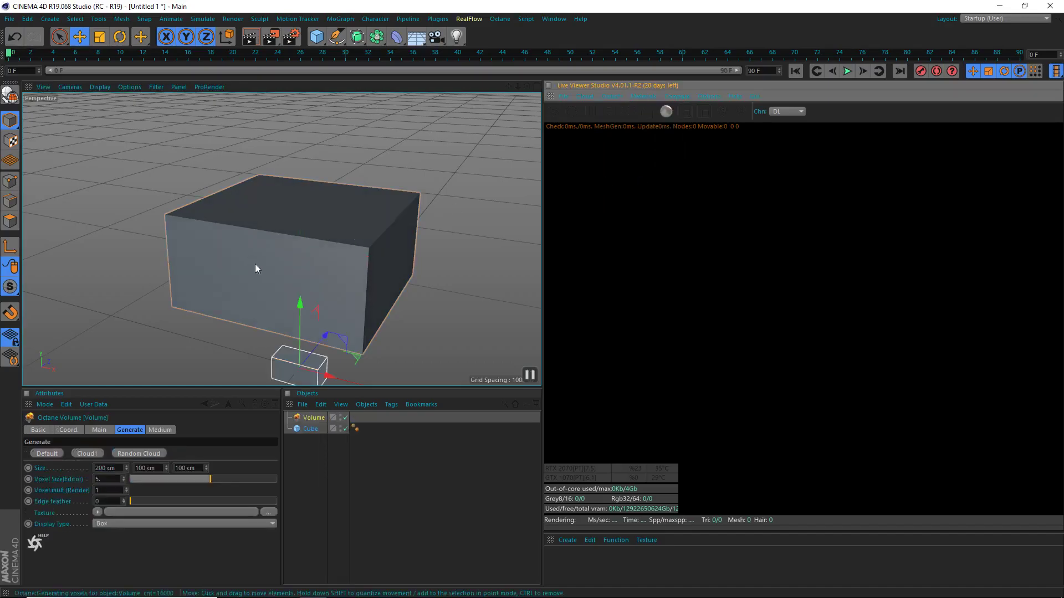
{"action": "left_click_drag", "start_coordinate": [293, 315], "coordinate": [299, 194]}
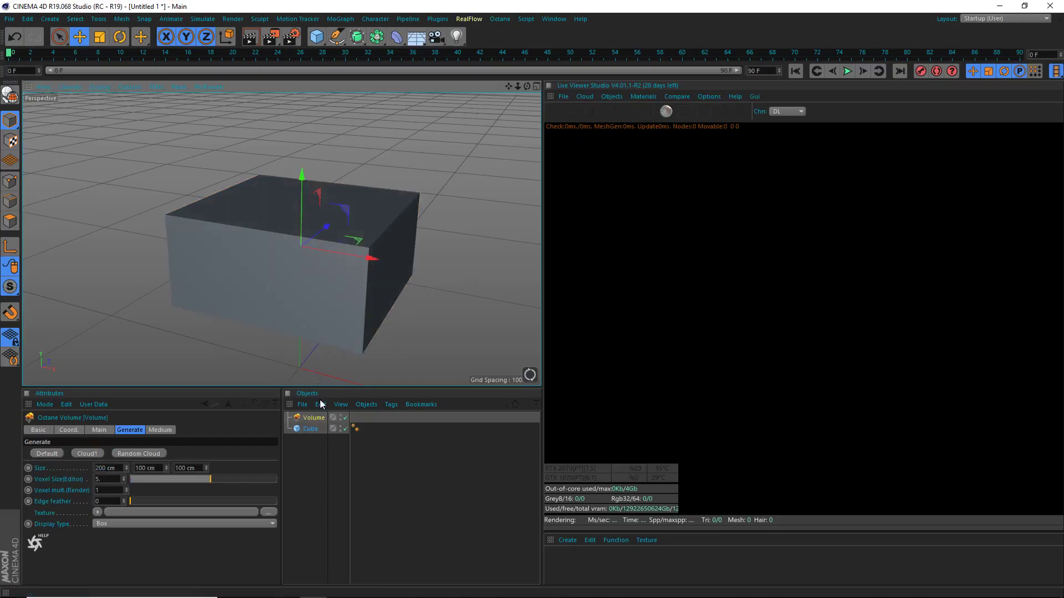
Set the cube's size to 700 cm in X, 350 cm in Y and 650 cm in Z
{"action": "left_click", "coordinate": [311, 429]}
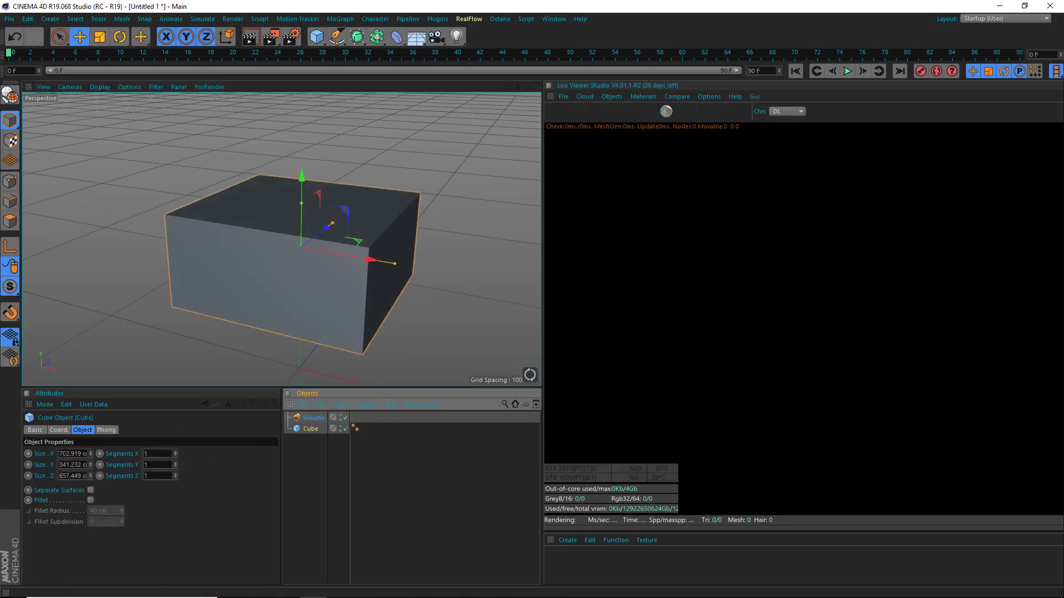
{"action": "double_click", "coordinate": [72, 454]}
{"action": "type", "text": "700"}
{"action": "key", "text": "Return"}
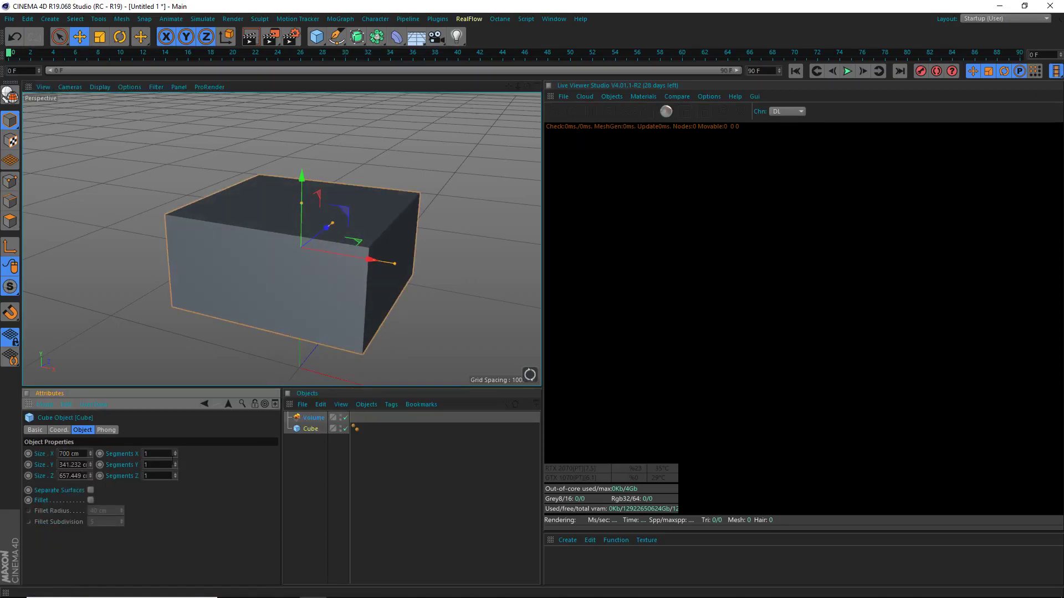
{"action": "double_click", "coordinate": [71, 465]}
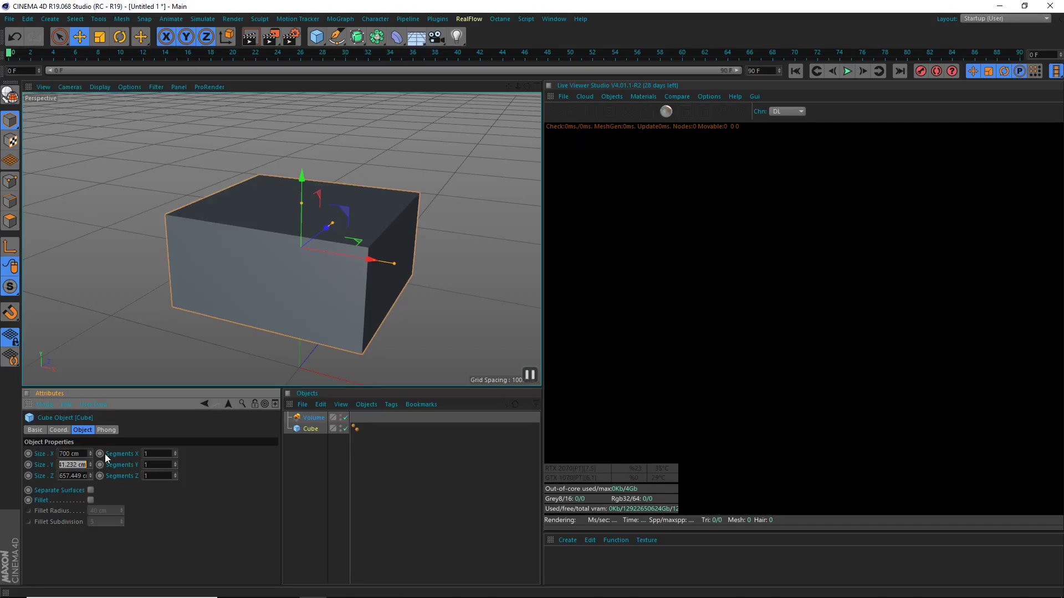
{"action": "type", "text": "350"}
{"action": "key", "text": "Return"}
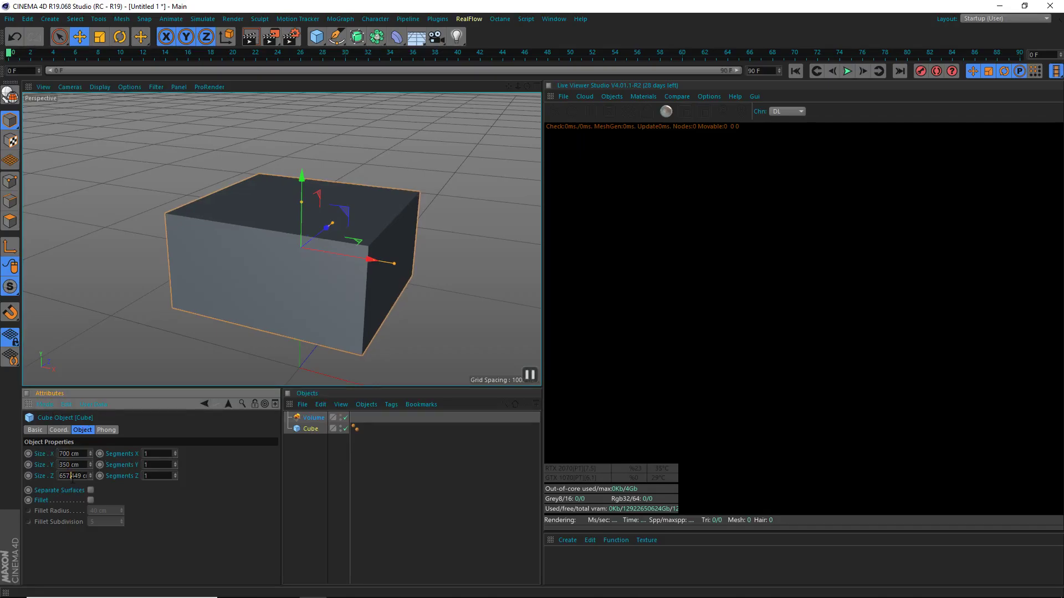
{"action": "double_click", "coordinate": [72, 476]}
{"action": "type", "text": "650"}
{"action": "key", "text": "Return"}
{"action": "double_click", "coordinate": [69, 453]}
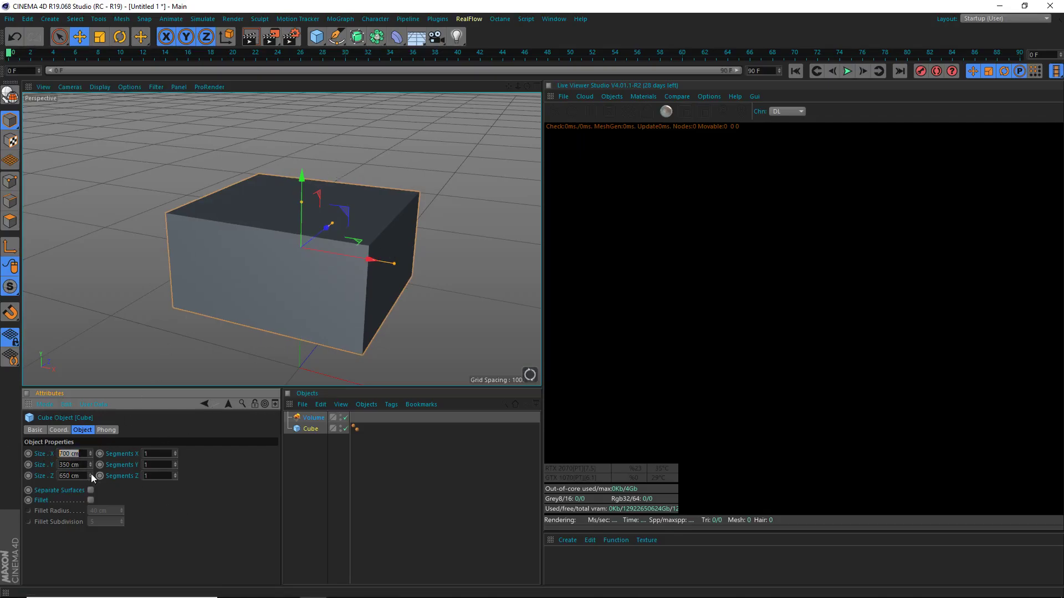
Set the fog volume's size fields to 700, 650 and 350 cm
{"action": "left_click", "coordinate": [314, 418]}
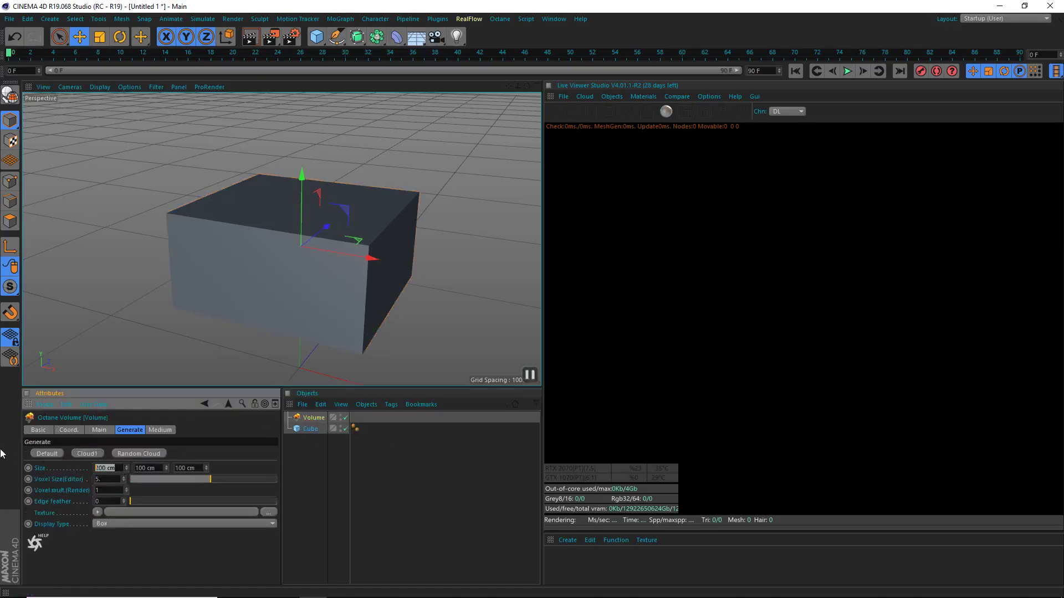
{"action": "type", "text": "700"}
{"action": "key", "text": "Tab"}
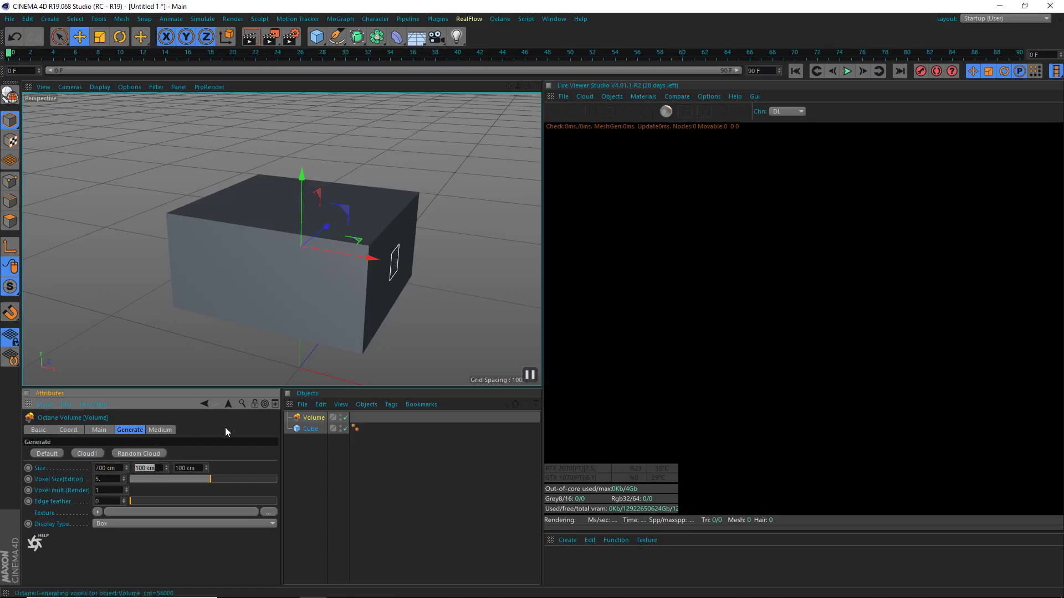
{"action": "type", "text": "650"}
{"action": "key", "text": "Tab"}
{"action": "type", "text": "350"}
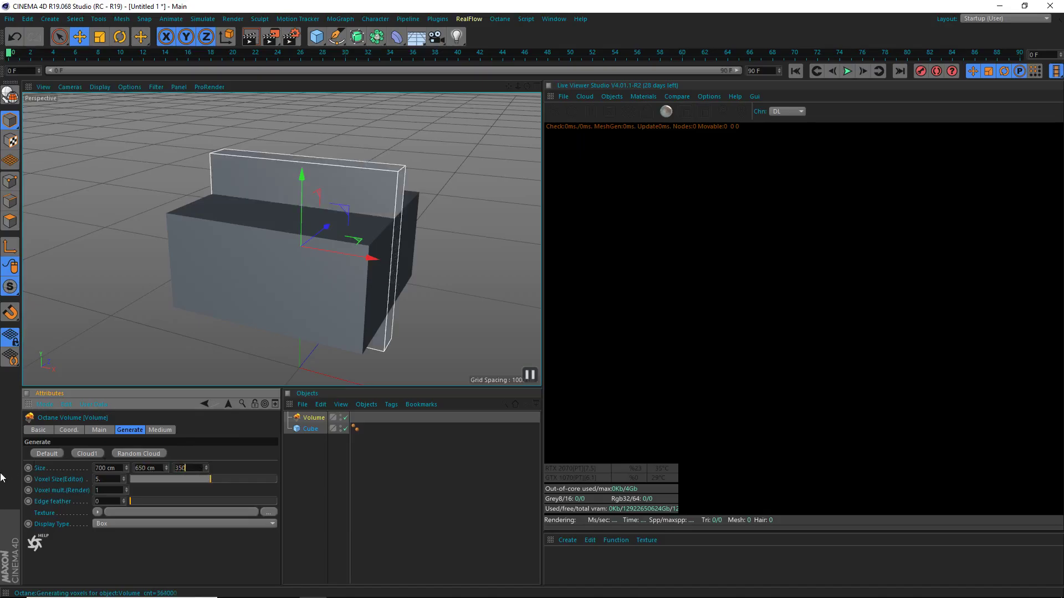
{"action": "key", "text": "Return"}
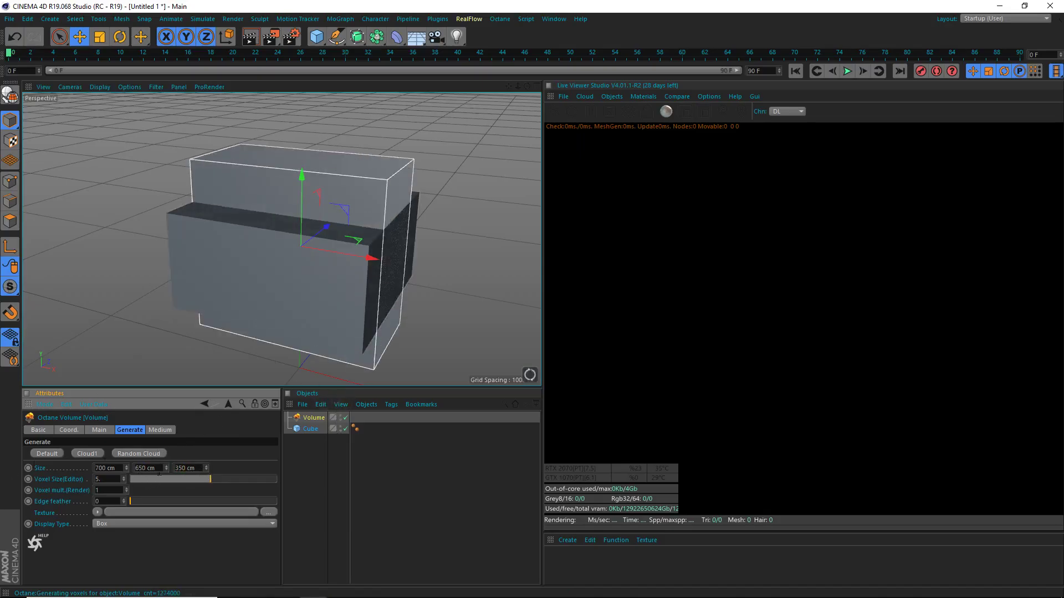
Correct the fog volume's size to 350 cm in Y and 650 cm in Z
{"action": "left_click_drag", "start_coordinate": [156, 467], "coordinate": [7, 460]}
{"action": "type", "text": "350"}
{"action": "key", "text": "Tab"}
{"action": "type", "text": "650"}
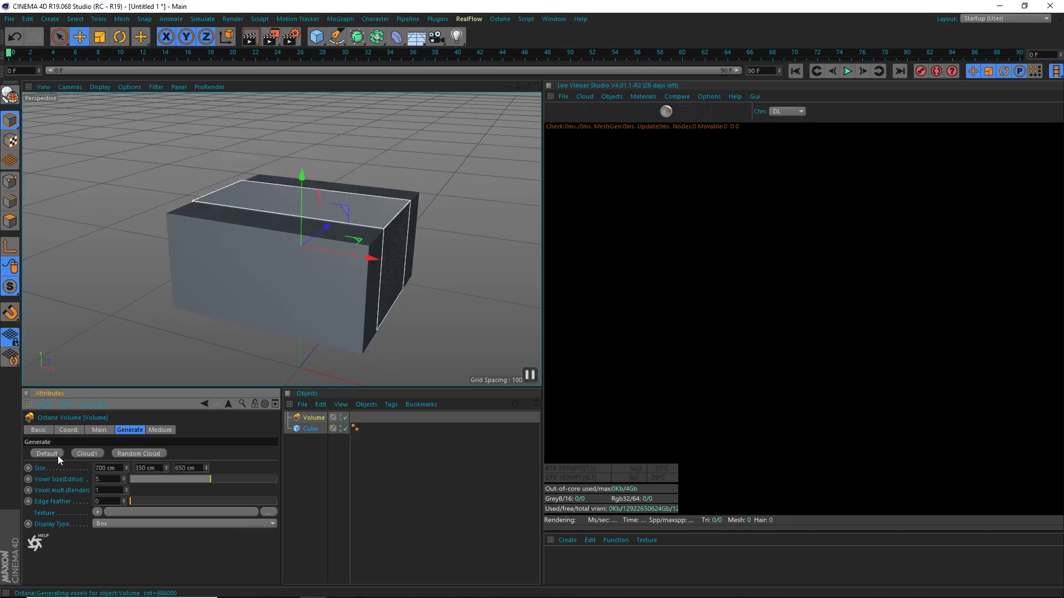
{"action": "key", "text": "Return"}
Compare the fog volume's outline with the cube's edges from several angles
{"action": "left_click", "coordinate": [311, 428]}
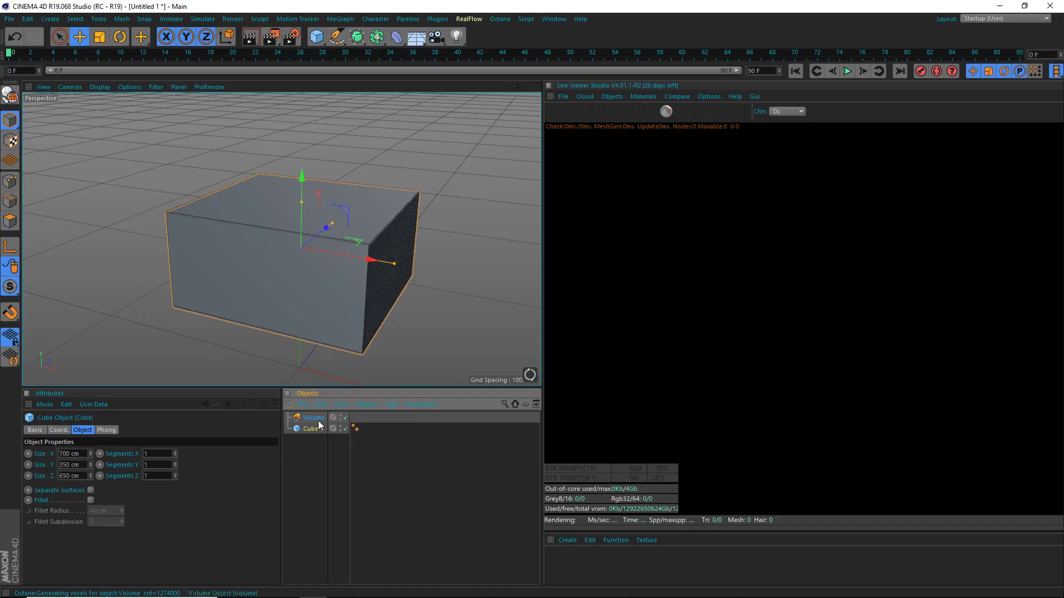
{"action": "left_click", "coordinate": [313, 417]}
{"action": "scroll", "coordinate": [284, 183], "scroll_direction": "up", "scroll_amount": 5}
{"action": "scroll", "coordinate": [285, 183], "scroll_direction": "up", "scroll_amount": 2}
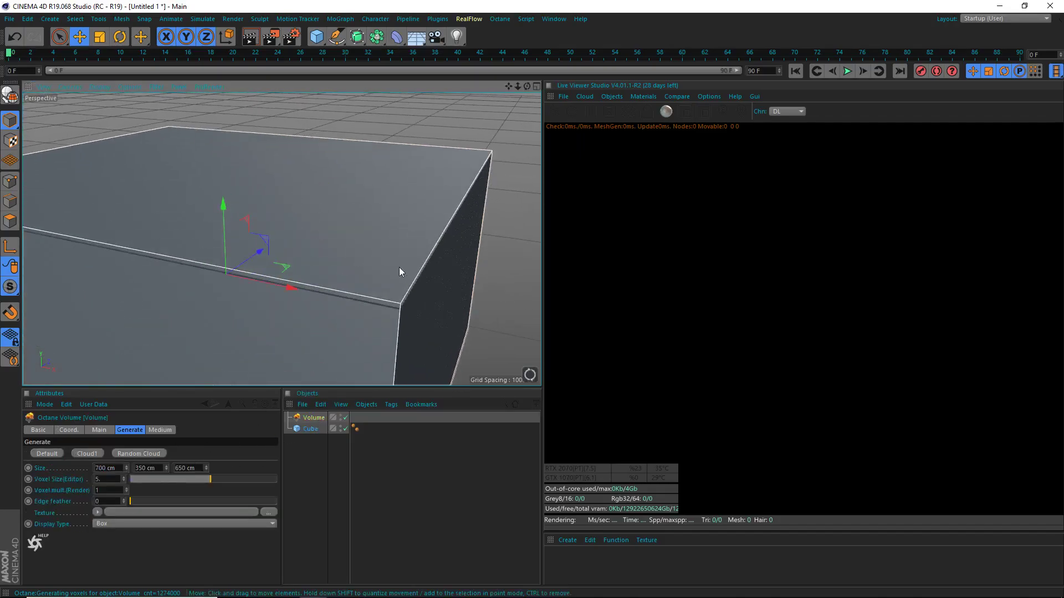
{"action": "left_click_drag", "start_coordinate": [527, 86], "coordinate": [485, 40]}
{"action": "scroll", "coordinate": [370, 302], "scroll_direction": "down", "scroll_amount": 3}
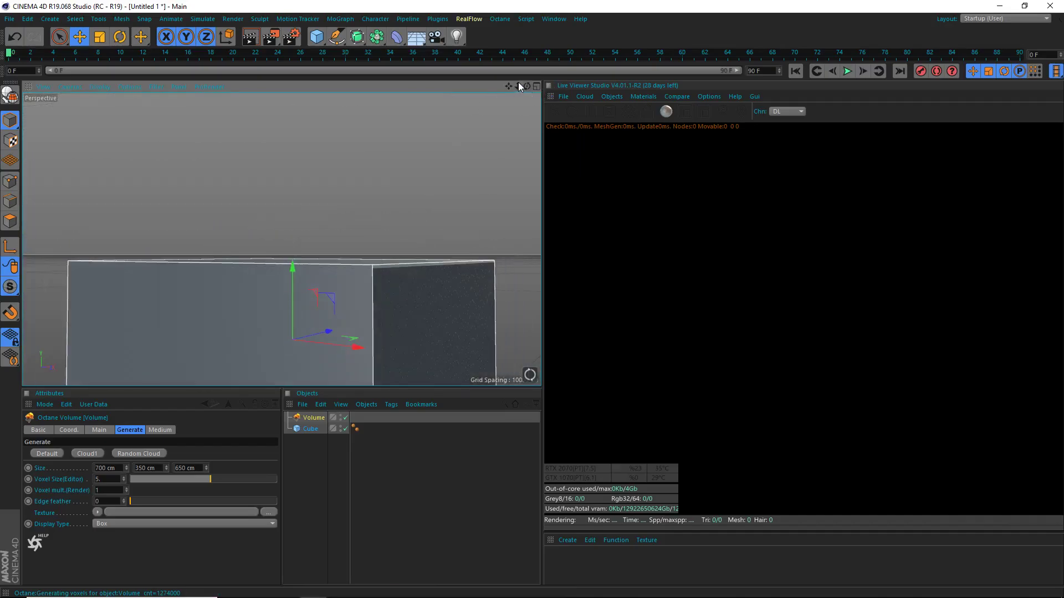
{"action": "mouse_move", "coordinate": [527, 87]}
{"action": "left_mouse_down"}
{"action": "mouse_move", "coordinate": [527, 105]}
{"action": "mouse_move", "coordinate": [528, 87]}
{"action": "left_mouse_up"}
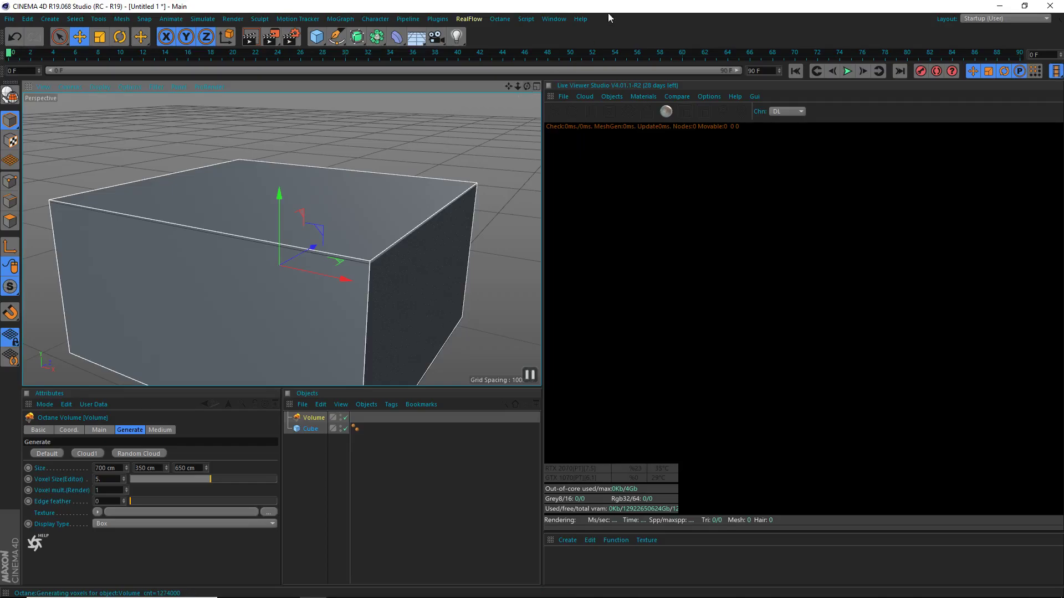
Create a new Octane material
{"action": "left_click", "coordinate": [567, 540]}
{"action": "mouse_move", "coordinate": [574, 460]}
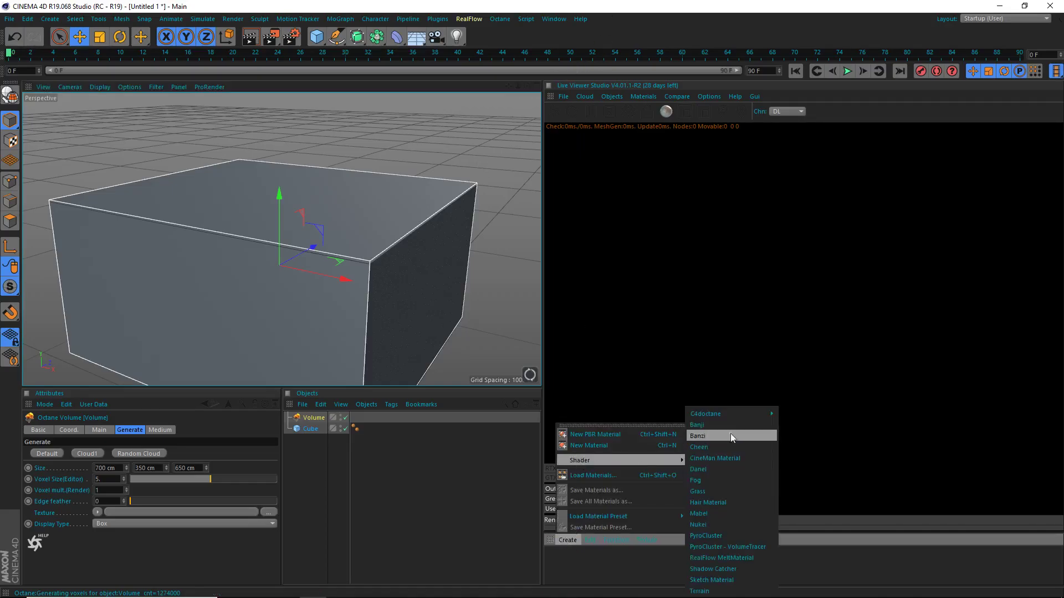
{"action": "mouse_move", "coordinate": [737, 414]}
{"action": "left_click", "coordinate": [812, 423]}
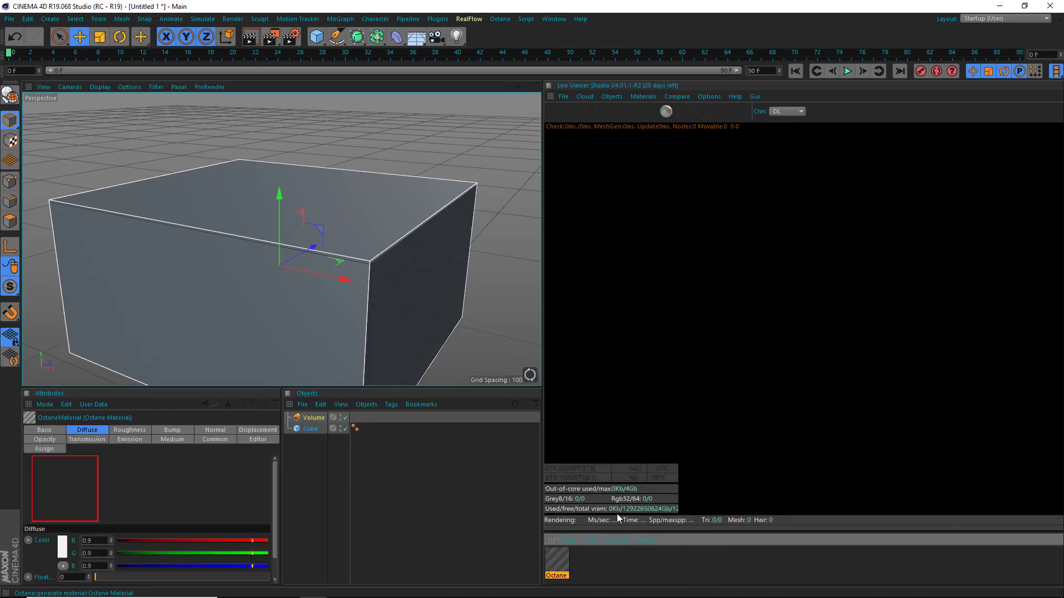
Open the Octane material for editing and view its Medium channel beside the scene
{"action": "double_click", "coordinate": [564, 556]}
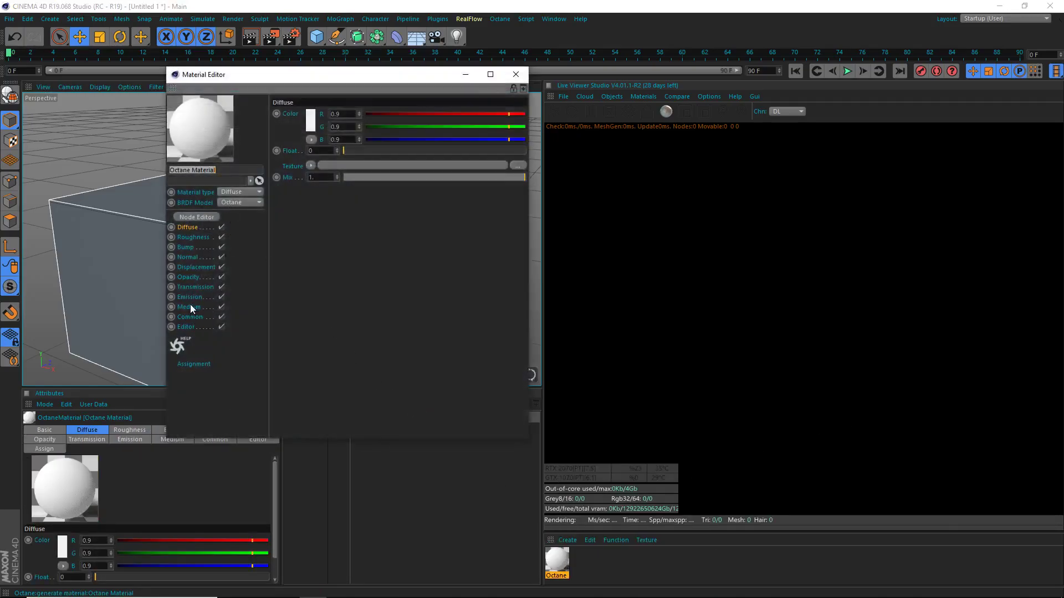
{"action": "left_click", "coordinate": [191, 306]}
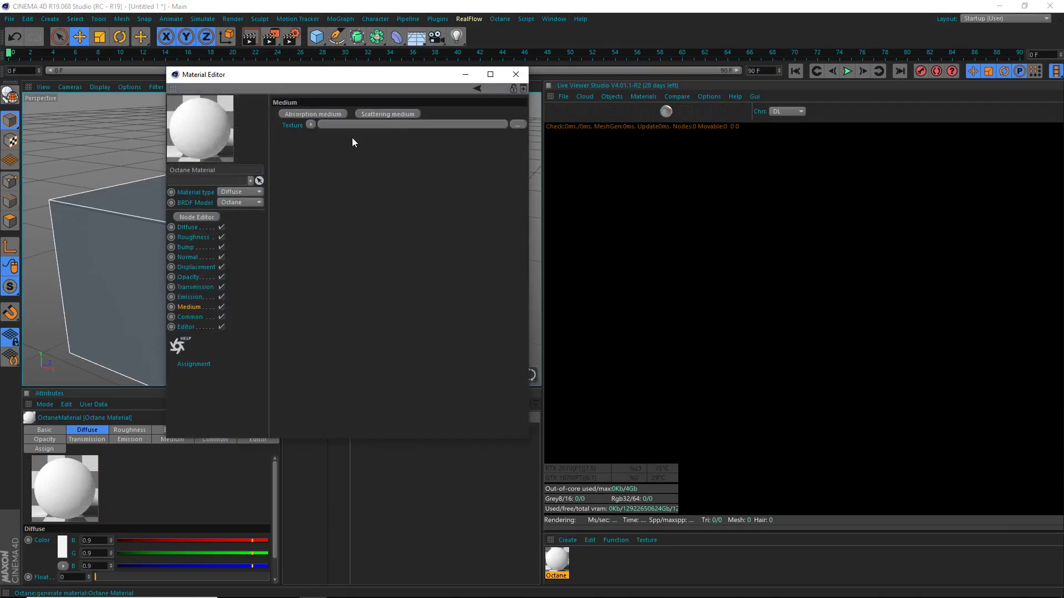
{"action": "left_click_drag", "start_coordinate": [344, 76], "coordinate": [729, 177]}
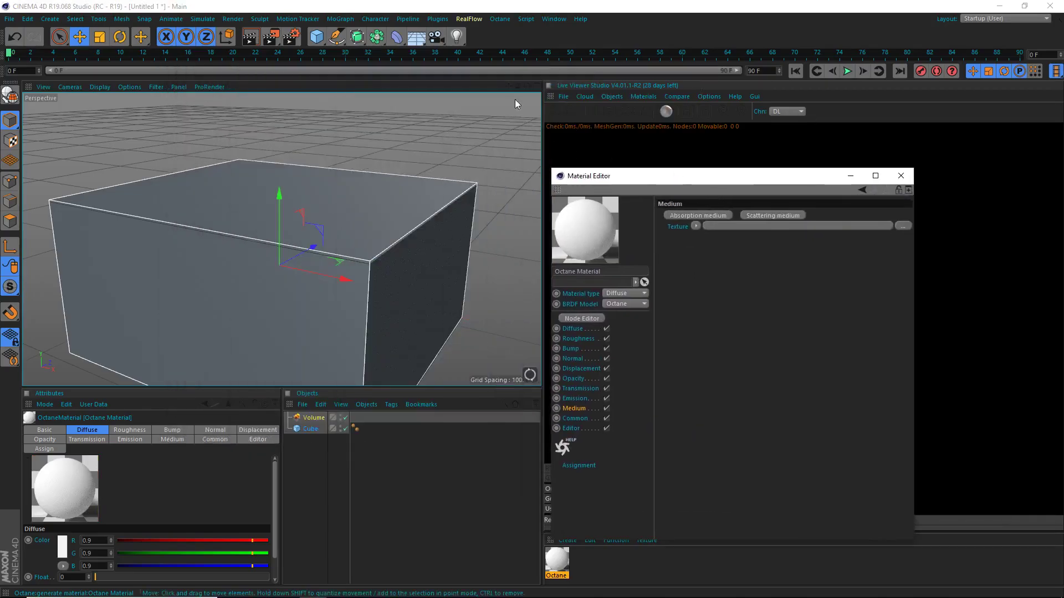
{"action": "left_click_drag", "start_coordinate": [527, 86], "coordinate": [537, 105]}
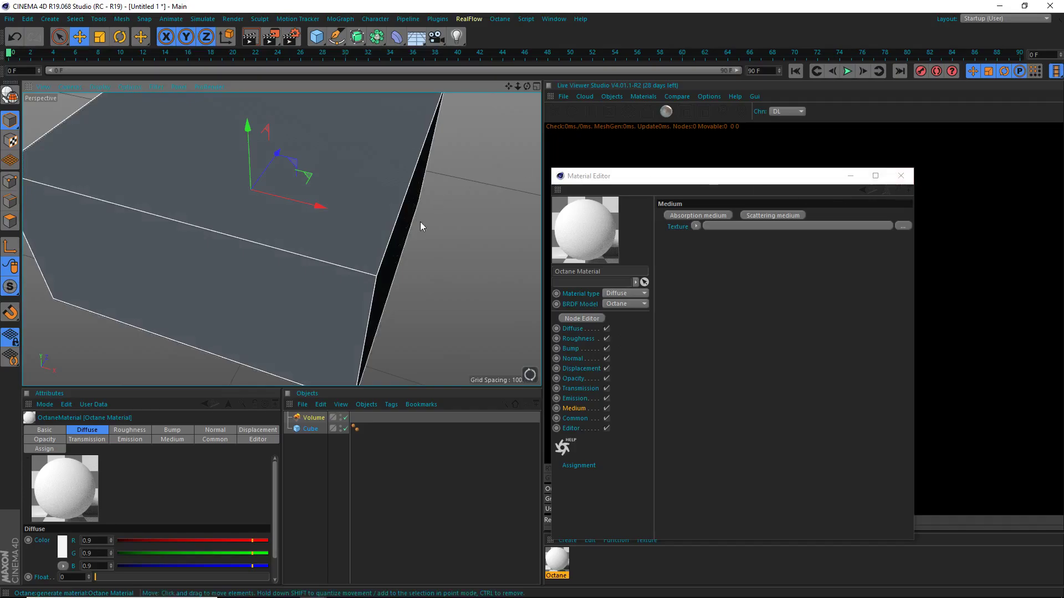
Close the material editor and apply the Octane material to the cube
{"action": "left_click", "coordinate": [890, 177]}
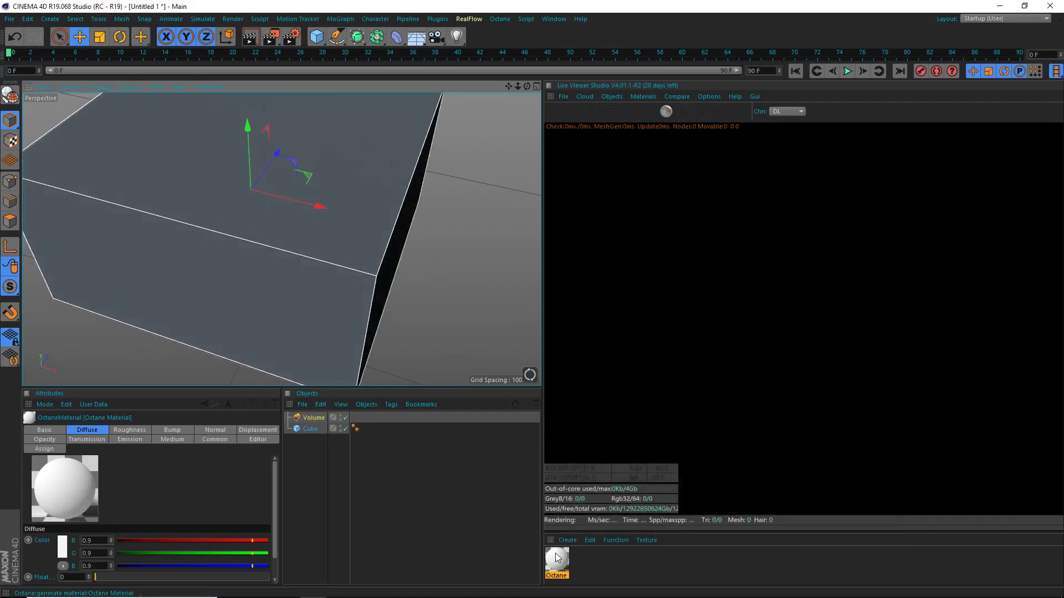
{"action": "left_click_drag", "start_coordinate": [557, 557], "coordinate": [311, 430]}
{"action": "left_click_drag", "start_coordinate": [527, 86], "coordinate": [487, 56]}
Set the fog volume's editor voxel size to 10
{"action": "left_click", "coordinate": [310, 419]}
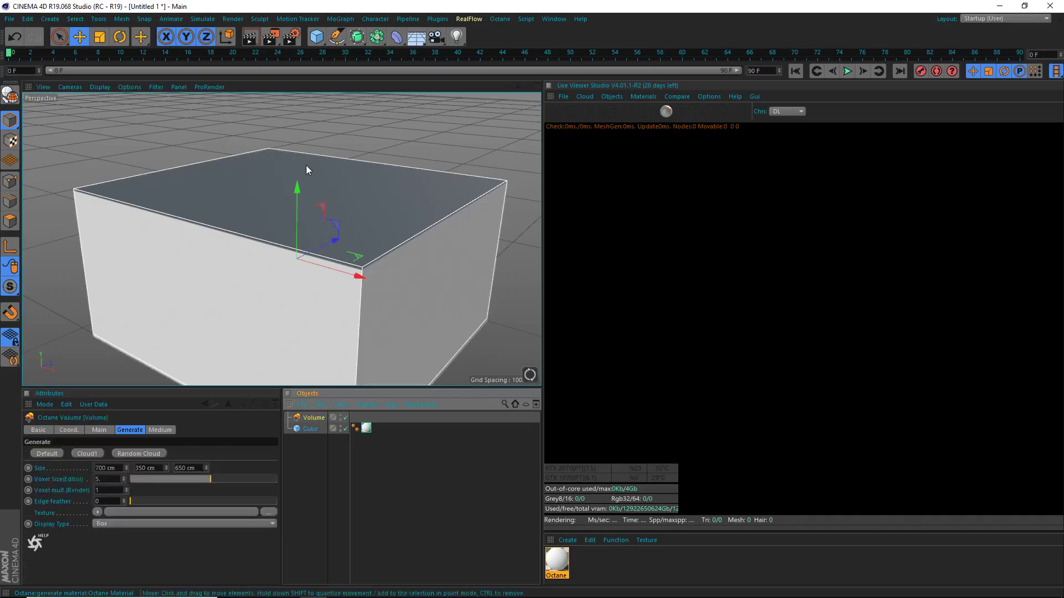
{"action": "scroll", "coordinate": [306, 166], "scroll_direction": "up", "scroll_amount": 3}
{"action": "double_click", "coordinate": [105, 479]}
{"action": "type", "text": "3"}
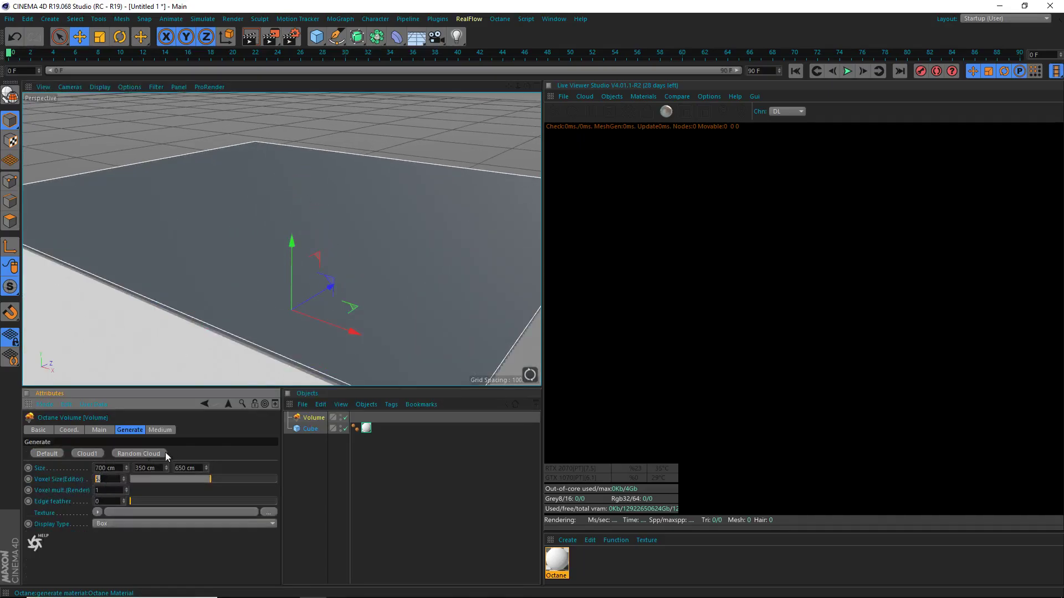
{"action": "type", "text": "10"}
{"action": "key", "text": "Return"}
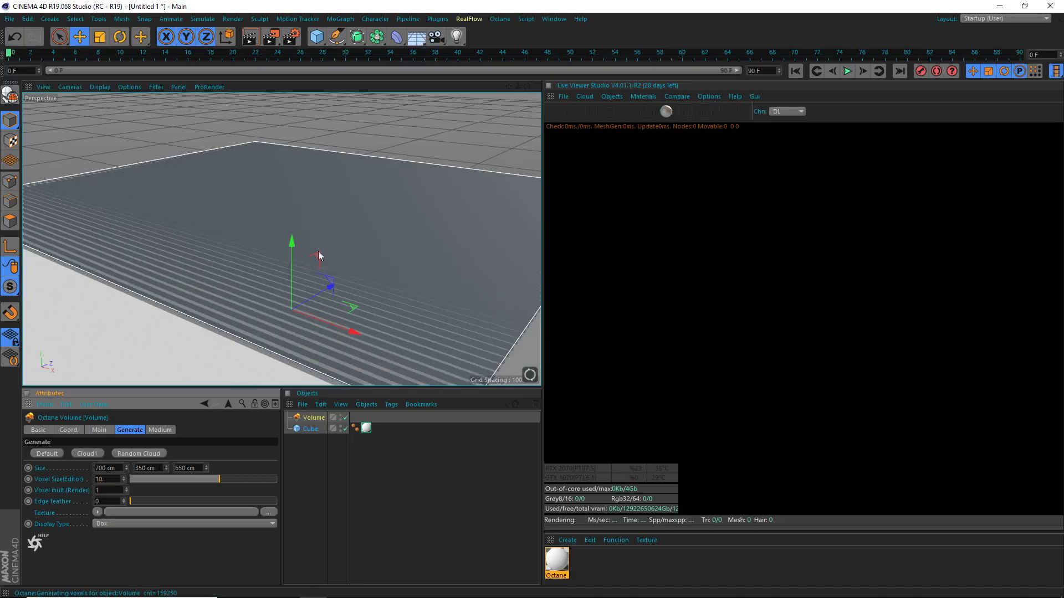
Raise the fog volume's editor voxel size to about 504
{"action": "left_click_drag", "start_coordinate": [526, 86], "coordinate": [444, 90]}
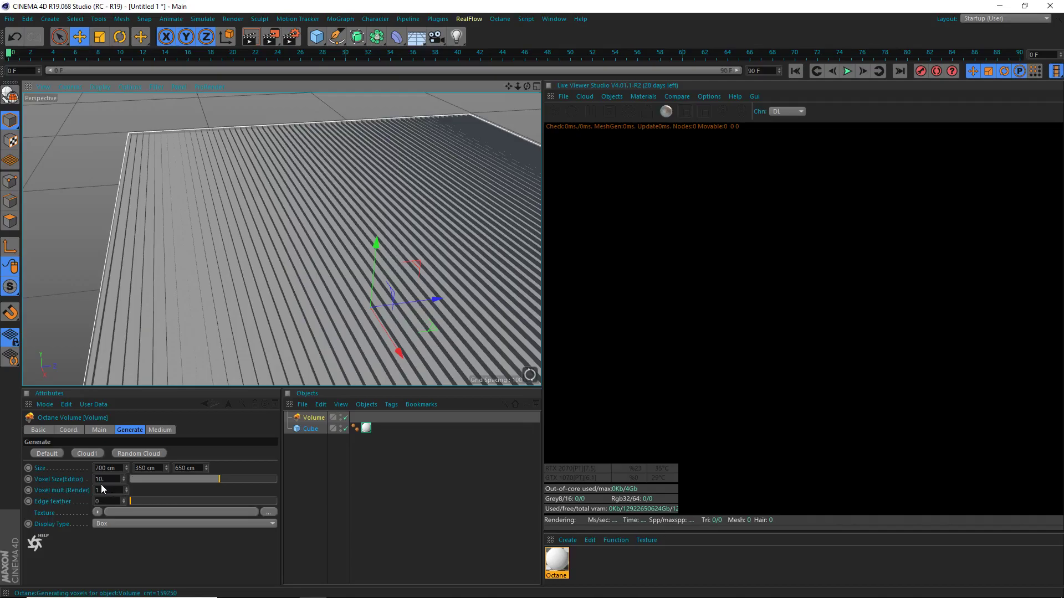
{"action": "left_click_drag", "start_coordinate": [241, 477], "coordinate": [270, 484]}
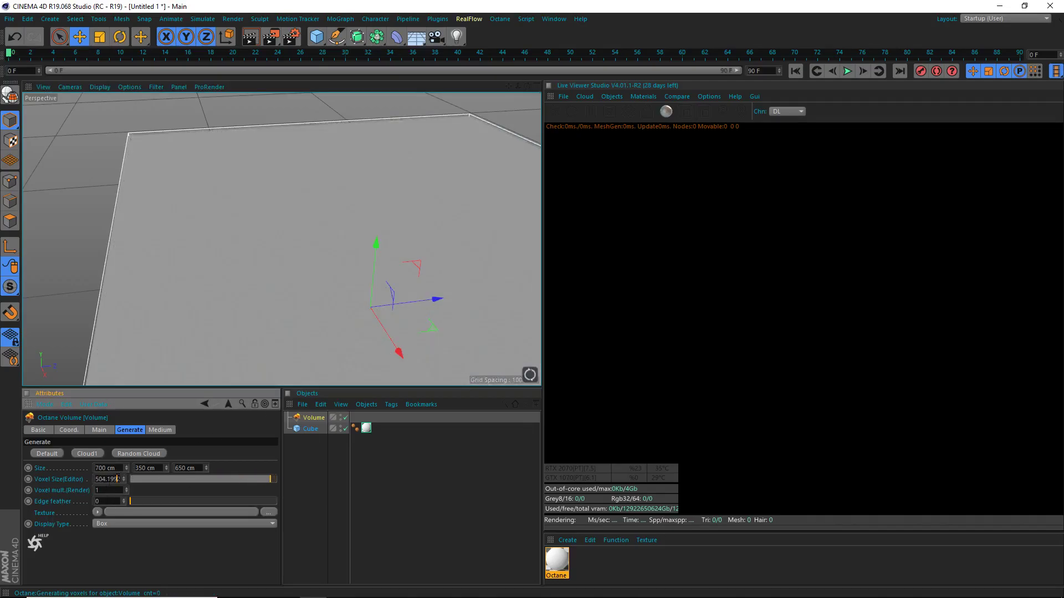
Set the fog volume's editor voxel size to 10
{"action": "key", "text": "ctrl+a"}
{"action": "type", "text": "10"}
{"action": "key", "text": "Return"}
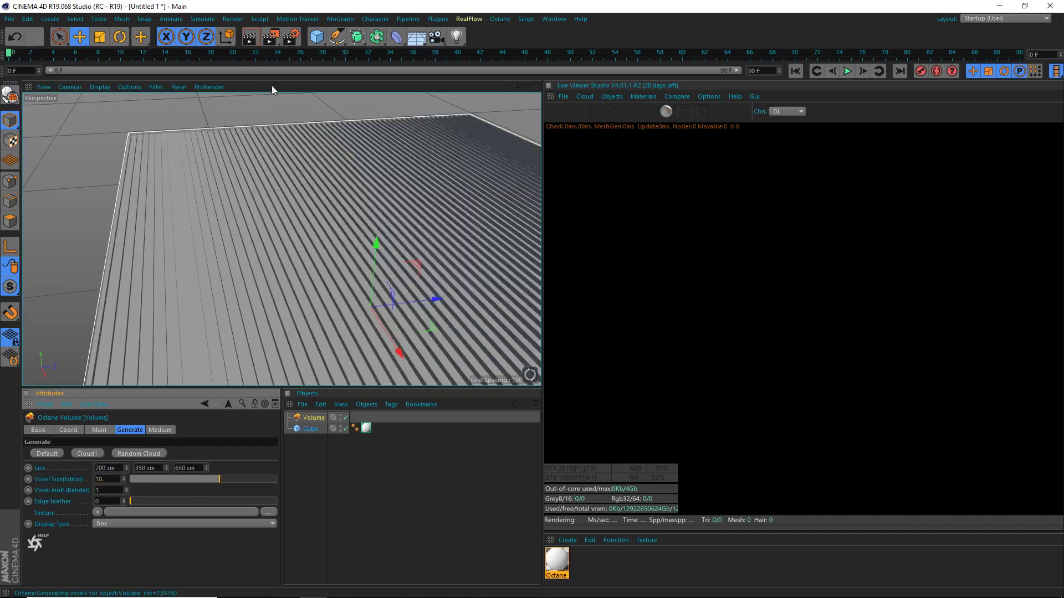
Start the Octane live render with the whole fog volume framed from an angled view
{"action": "left_click_drag", "start_coordinate": [526, 87], "coordinate": [540, 104]}
{"action": "scroll", "coordinate": [370, 256], "scroll_direction": "down", "scroll_amount": 4}
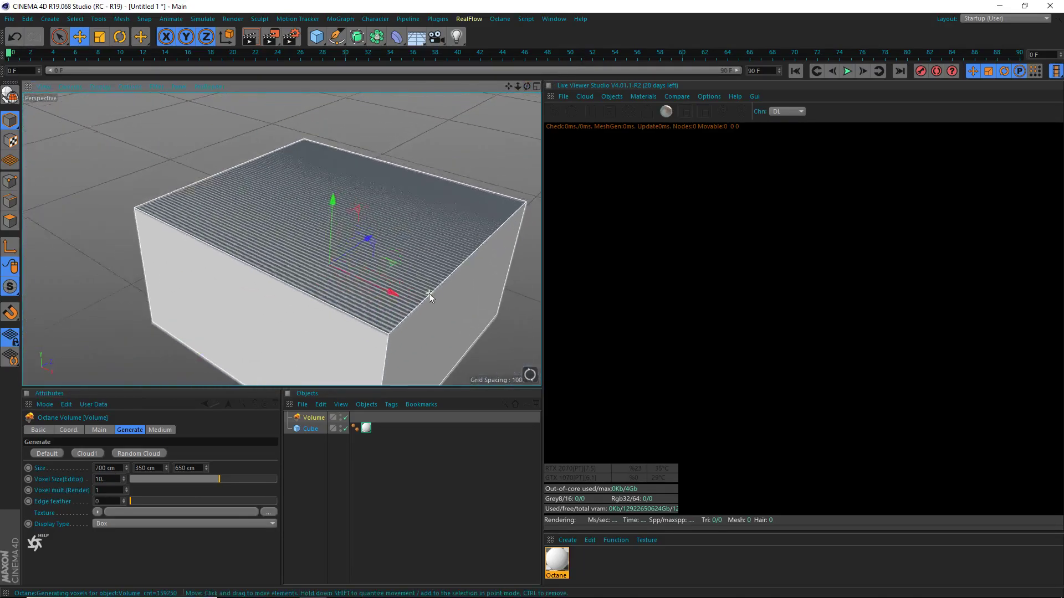
{"action": "scroll", "coordinate": [429, 293], "scroll_direction": "up", "scroll_amount": 3}
{"action": "left_click", "coordinate": [556, 111]}
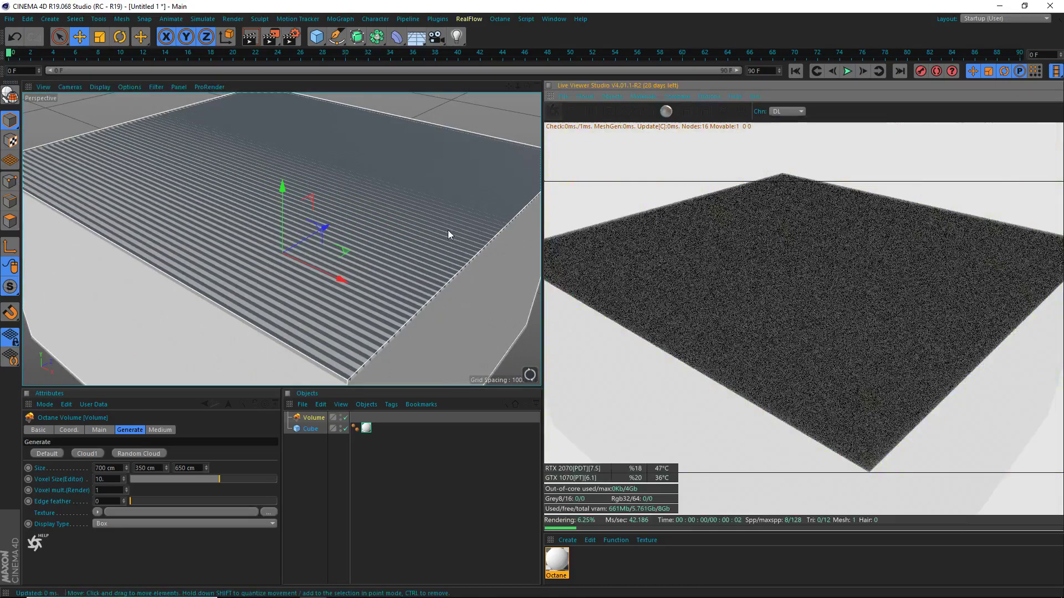
{"action": "scroll", "coordinate": [508, 198], "scroll_direction": "down", "scroll_amount": 5}
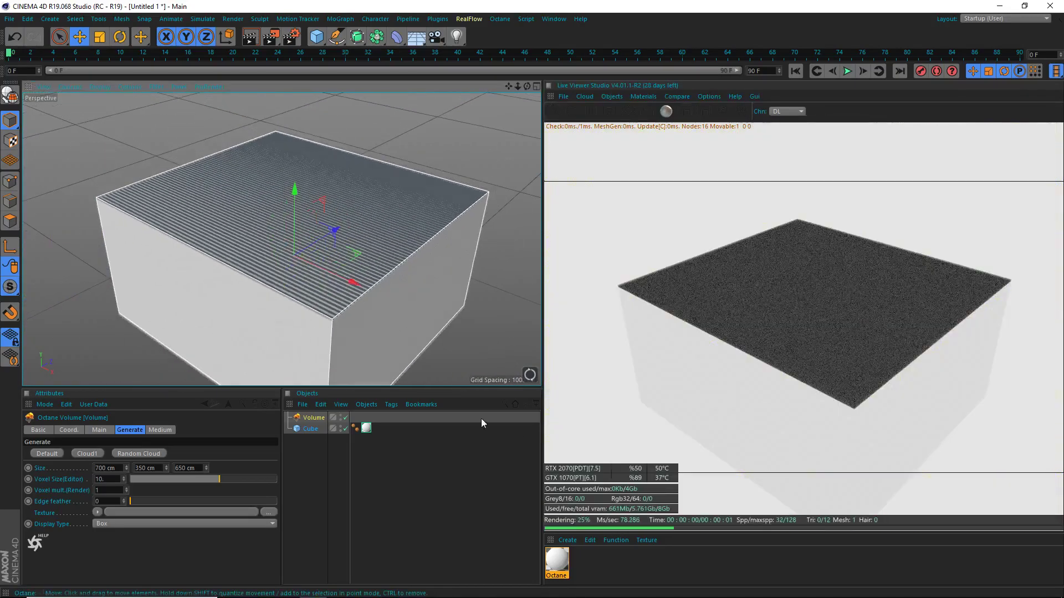
Open the Octane material for editing, pause the live render and change the material type to Specular
{"action": "left_click_drag", "start_coordinate": [562, 572], "coordinate": [363, 430]}
{"action": "double_click", "coordinate": [556, 560]}
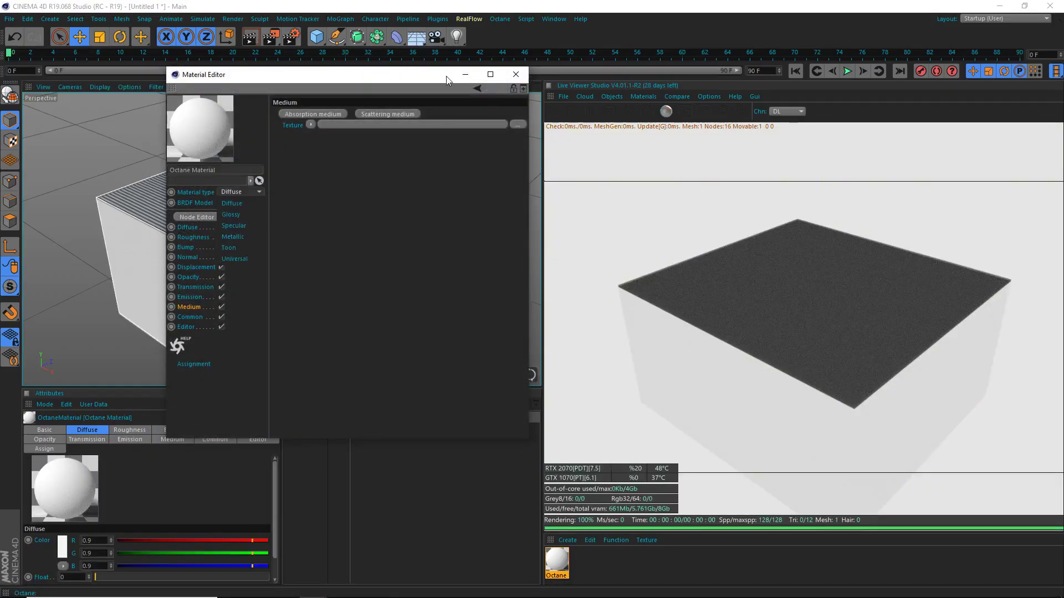
{"action": "left_click", "coordinate": [584, 109]}
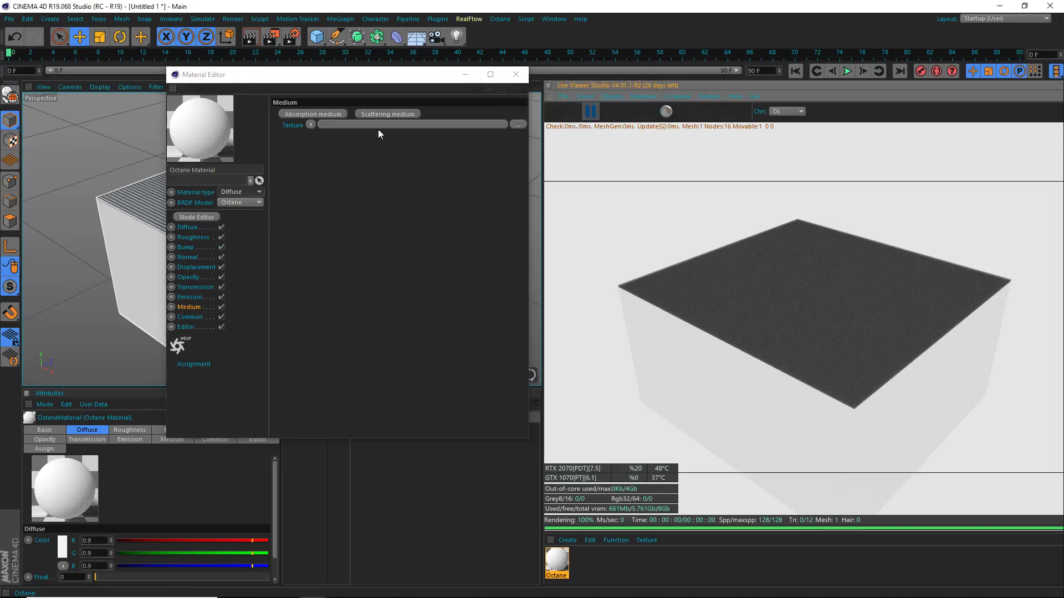
{"action": "left_click", "coordinate": [247, 190]}
{"action": "left_click", "coordinate": [240, 225]}
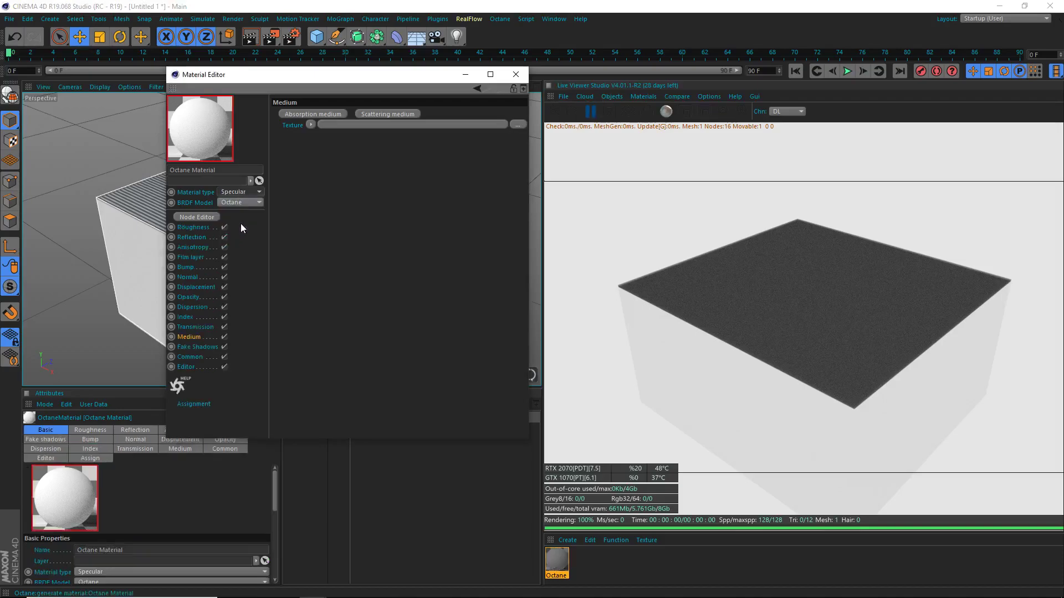
Set the material's roughness float to 0.005 and enable its fake shadows
{"action": "left_click", "coordinate": [191, 316]}
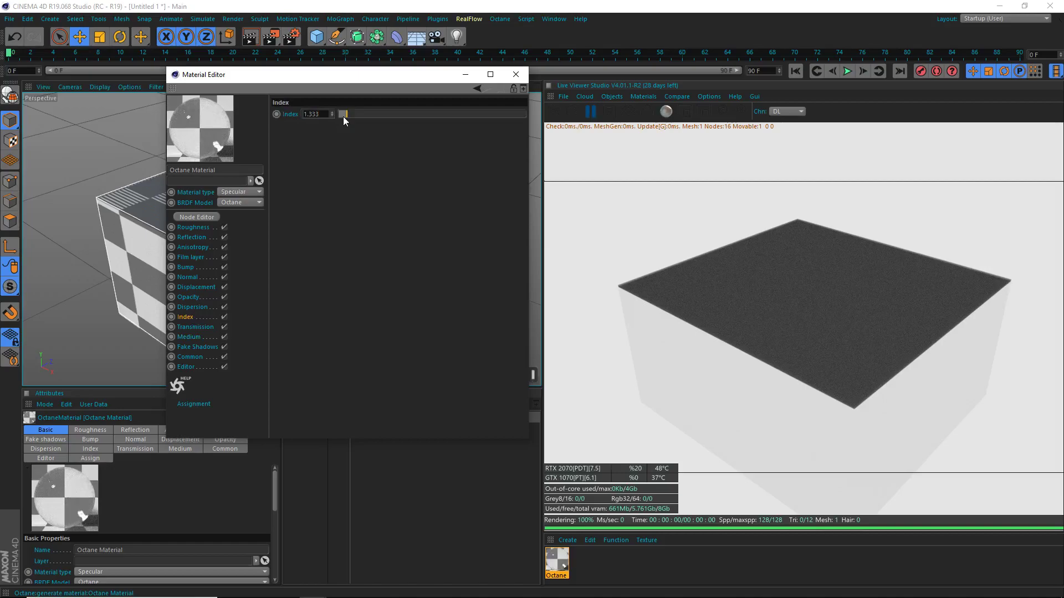
{"action": "left_click", "coordinate": [192, 235]}
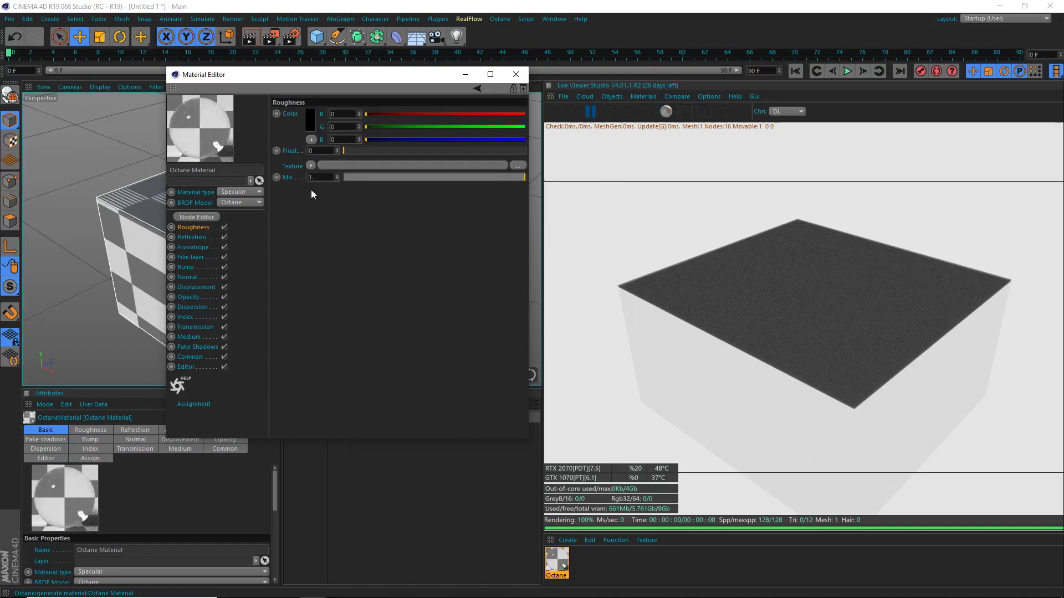
{"action": "left_click", "coordinate": [344, 150]}
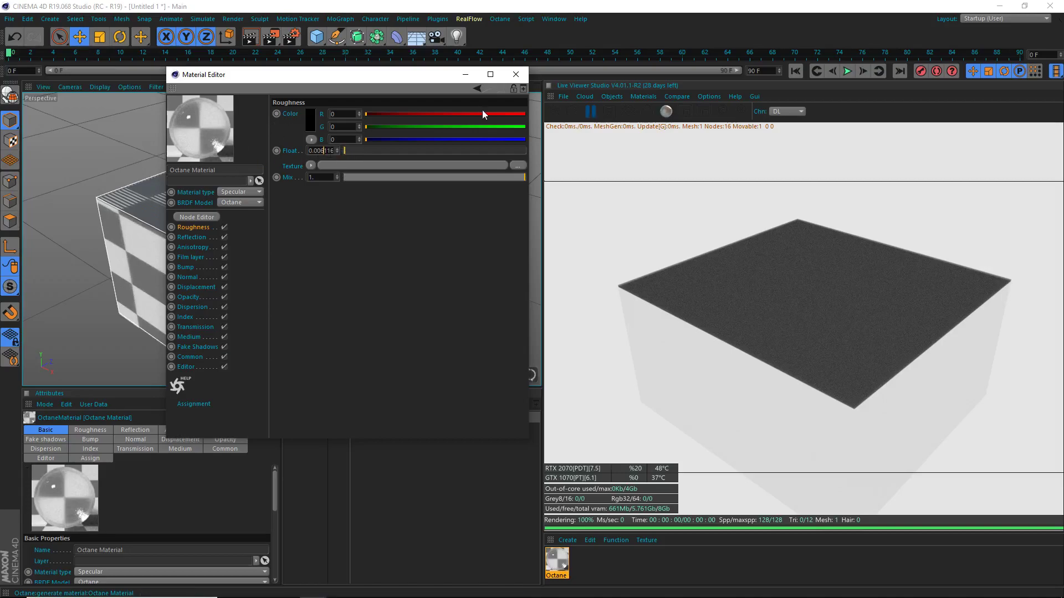
{"action": "key", "text": "ctrl+a"}
{"action": "type", "text": "0.005"}
{"action": "key", "text": "Return"}
{"action": "left_click", "coordinate": [195, 347]}
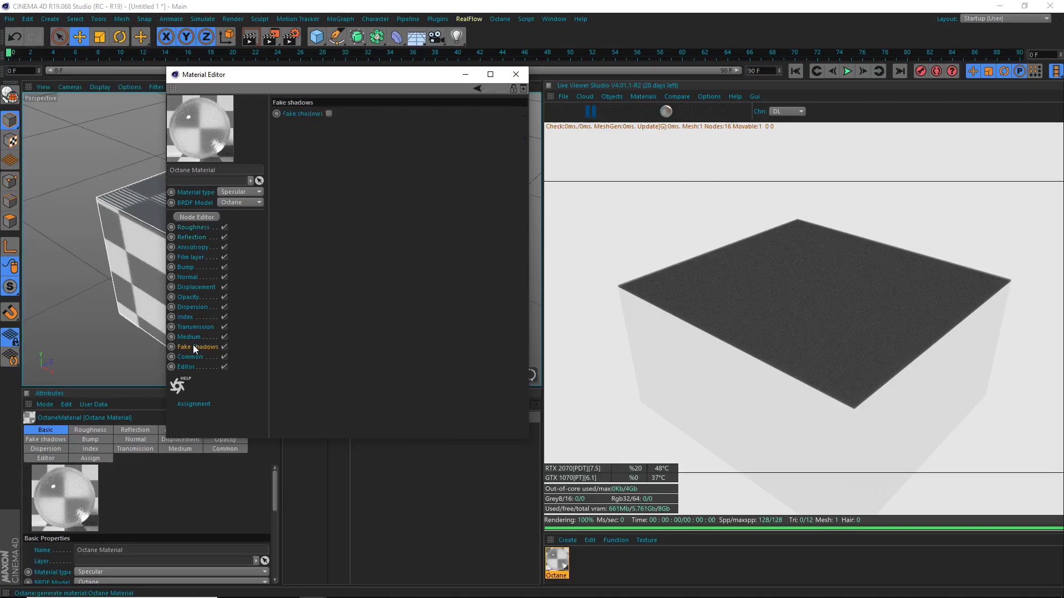
{"action": "left_click", "coordinate": [328, 113]}
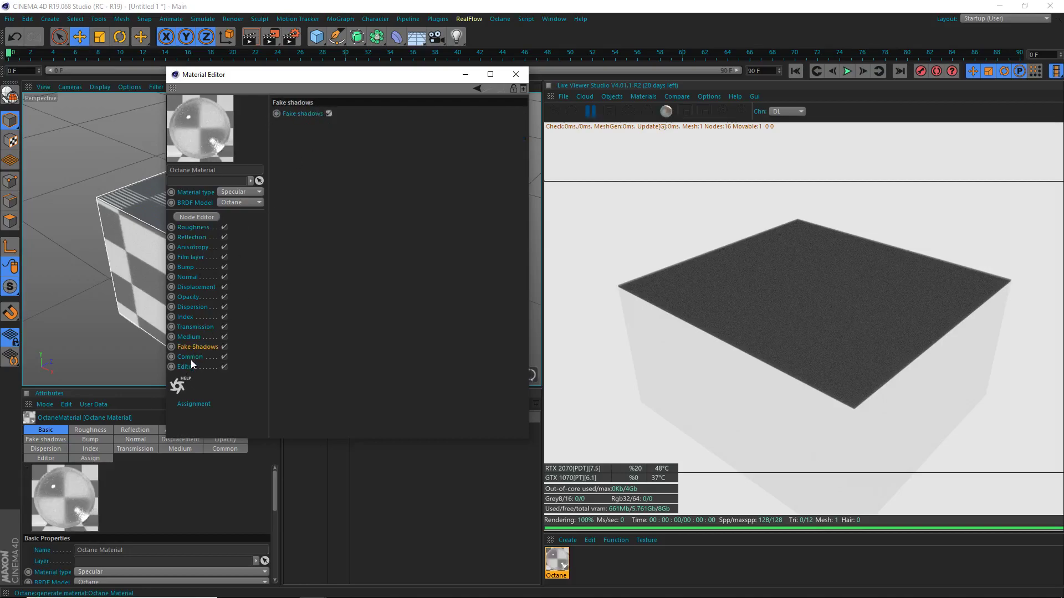
Set the material's transmission color to a light blue of about RGB 0.604, 0.876, 1
{"action": "left_click", "coordinate": [191, 328]}
{"action": "left_click", "coordinate": [330, 128]}
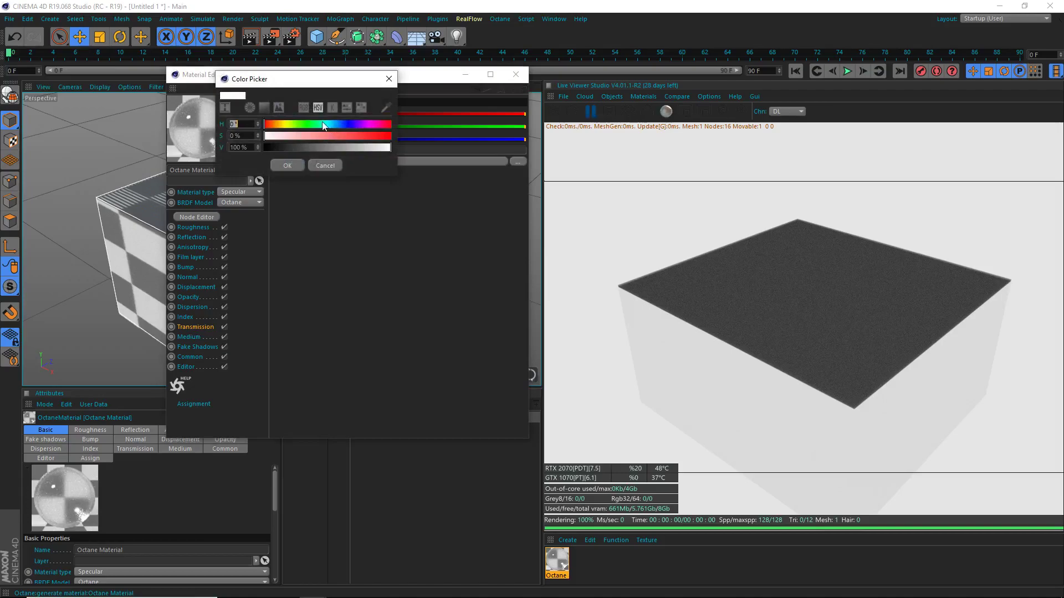
{"action": "left_click", "coordinate": [334, 126]}
{"action": "left_click", "coordinate": [328, 124]}
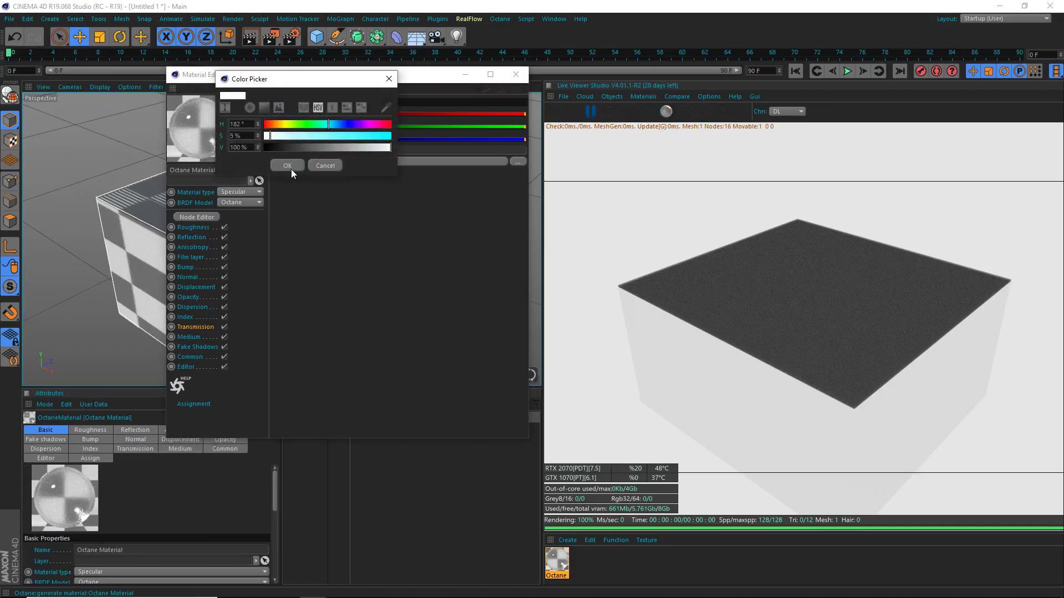
{"action": "left_click", "coordinate": [290, 166]}
{"action": "left_click", "coordinate": [301, 131]}
{"action": "left_click", "coordinate": [294, 138]}
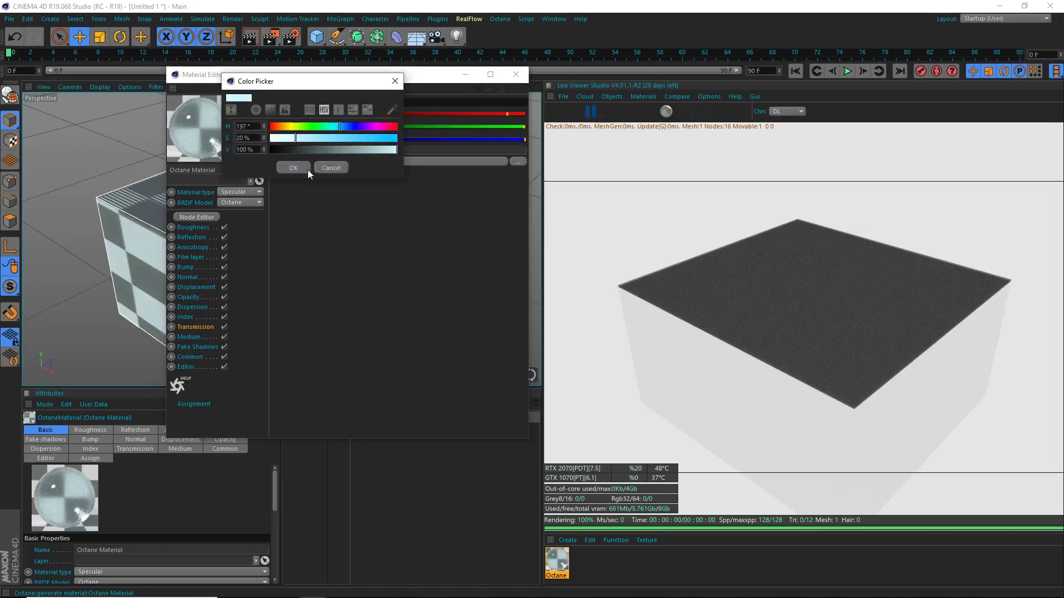
{"action": "left_click", "coordinate": [299, 168]}
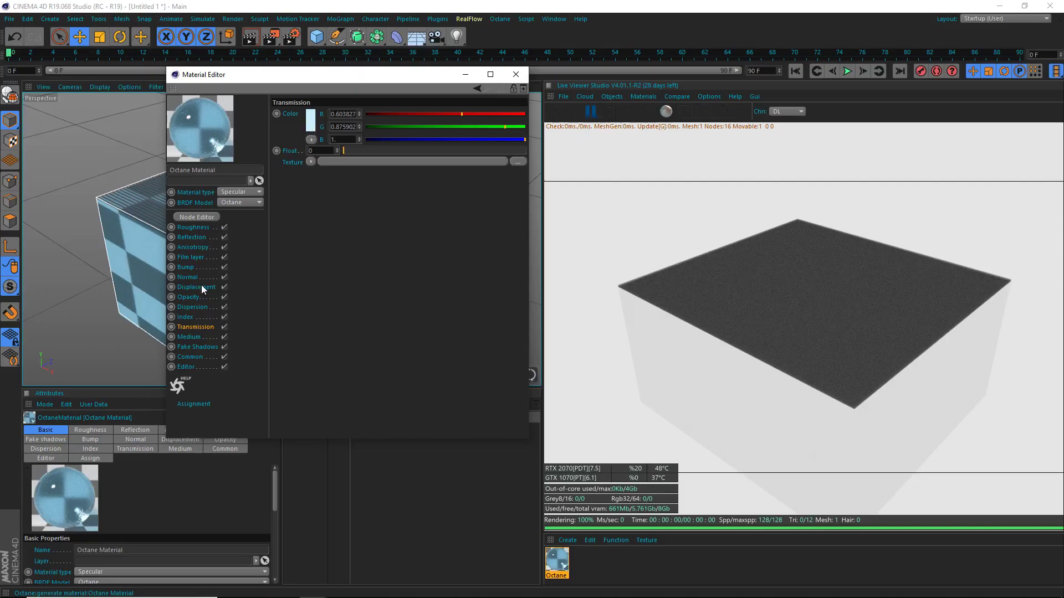
Add a Displacement texture to the material's Displacement channel and move the material editor clear of the cube
{"action": "left_click", "coordinate": [197, 287]}
{"action": "left_click", "coordinate": [309, 114]}
{"action": "left_click_drag", "start_coordinate": [294, 76], "coordinate": [509, 138]}
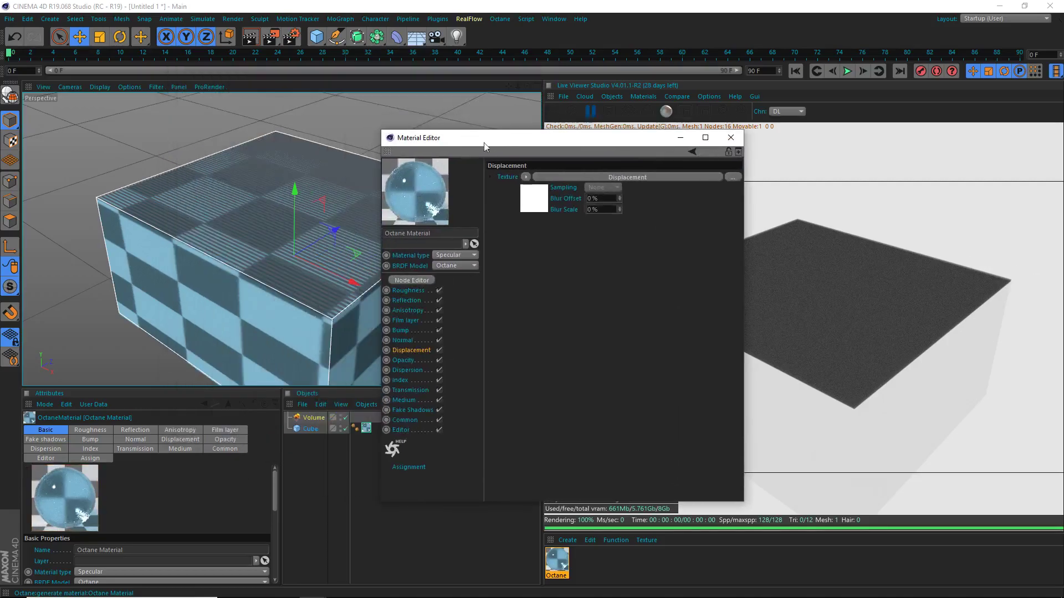
Restart the live render on a closer view of the cube and disable the Volume object
{"action": "scroll", "coordinate": [251, 251], "scroll_direction": "up", "scroll_amount": 5}
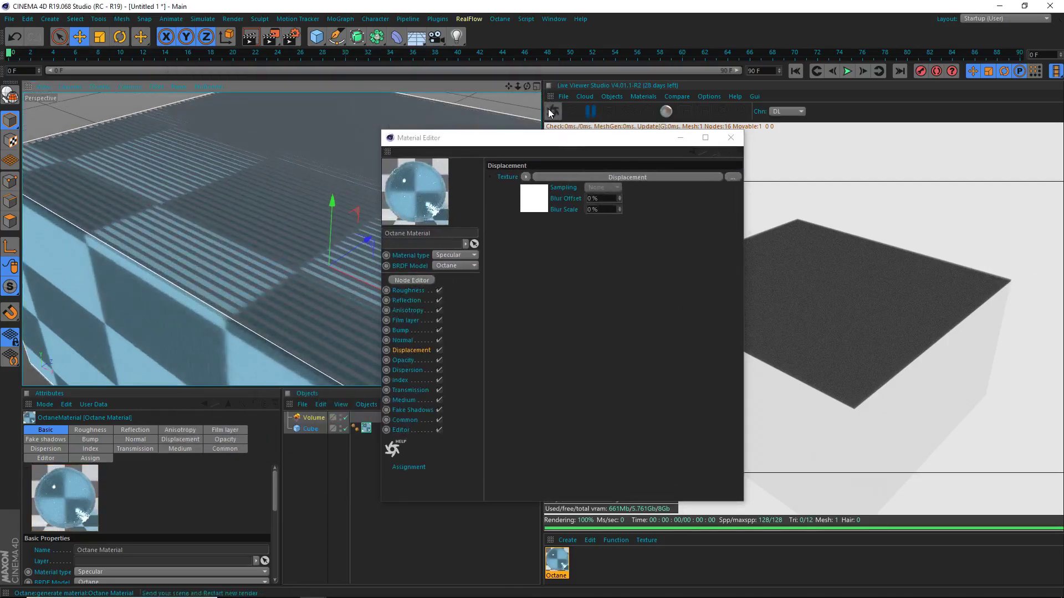
{"action": "left_click_drag", "start_coordinate": [510, 143], "coordinate": [169, 139]}
{"action": "left_click", "coordinate": [344, 418]}
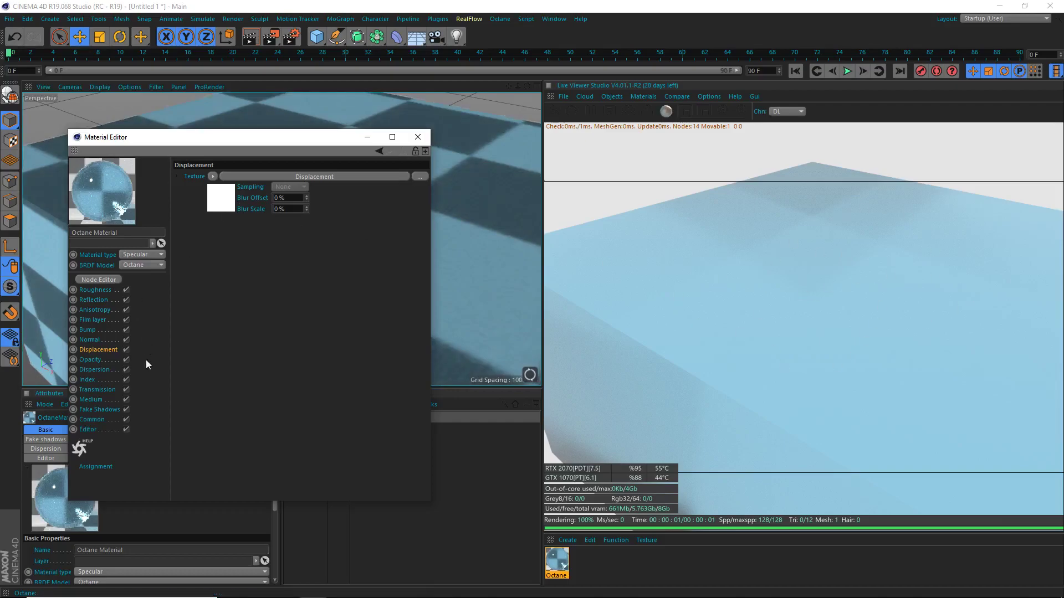
Set the displacement's level of detail to 1024x1024 and its filter type to Gaussian
{"action": "left_click", "coordinate": [212, 205]}
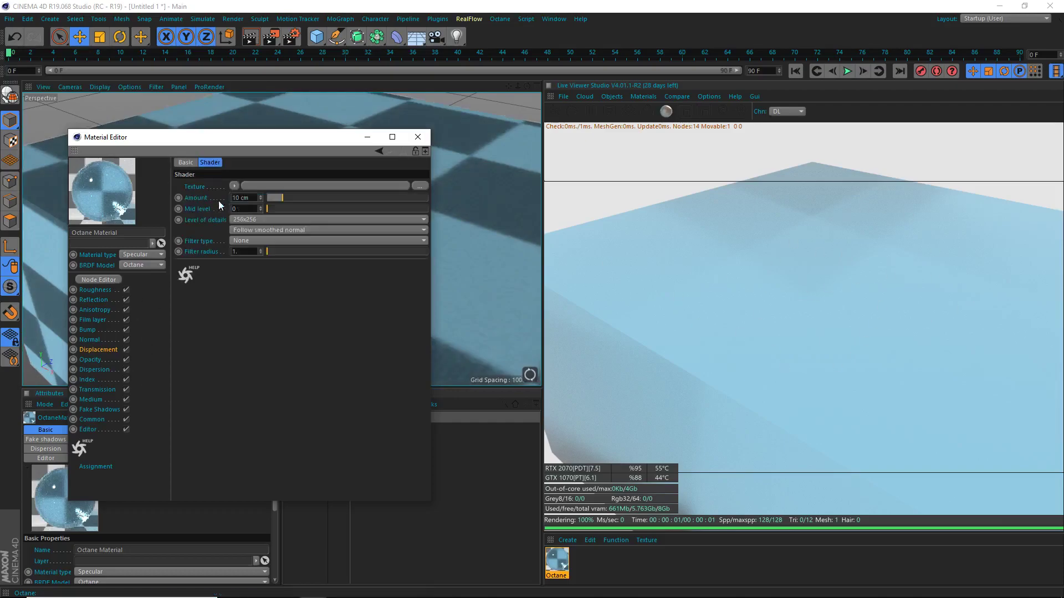
{"action": "left_click", "coordinate": [254, 219]}
{"action": "left_click", "coordinate": [257, 247]}
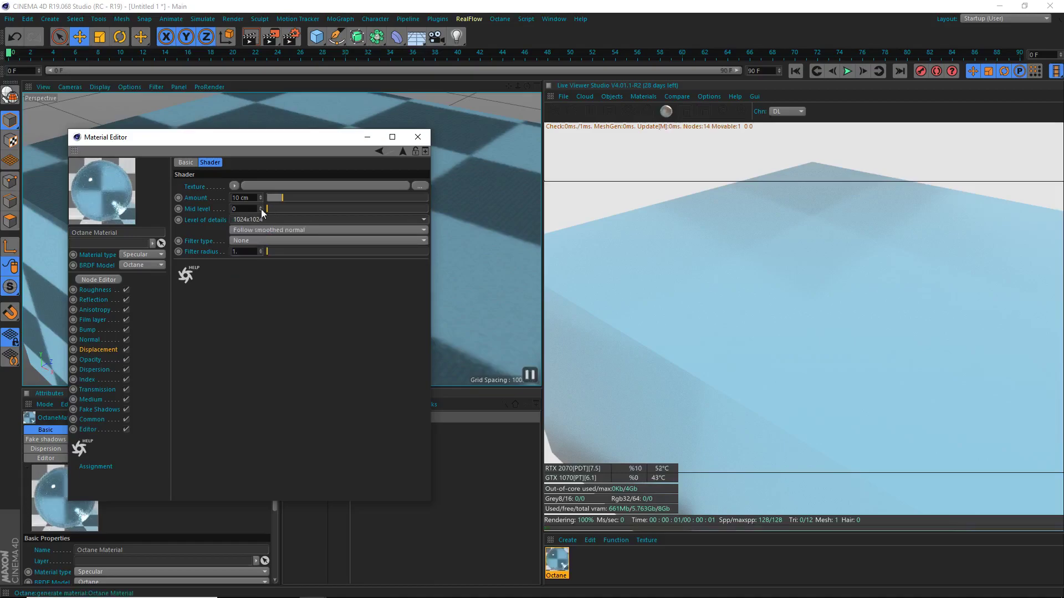
{"action": "left_click", "coordinate": [246, 241]}
{"action": "left_click", "coordinate": [254, 263]}
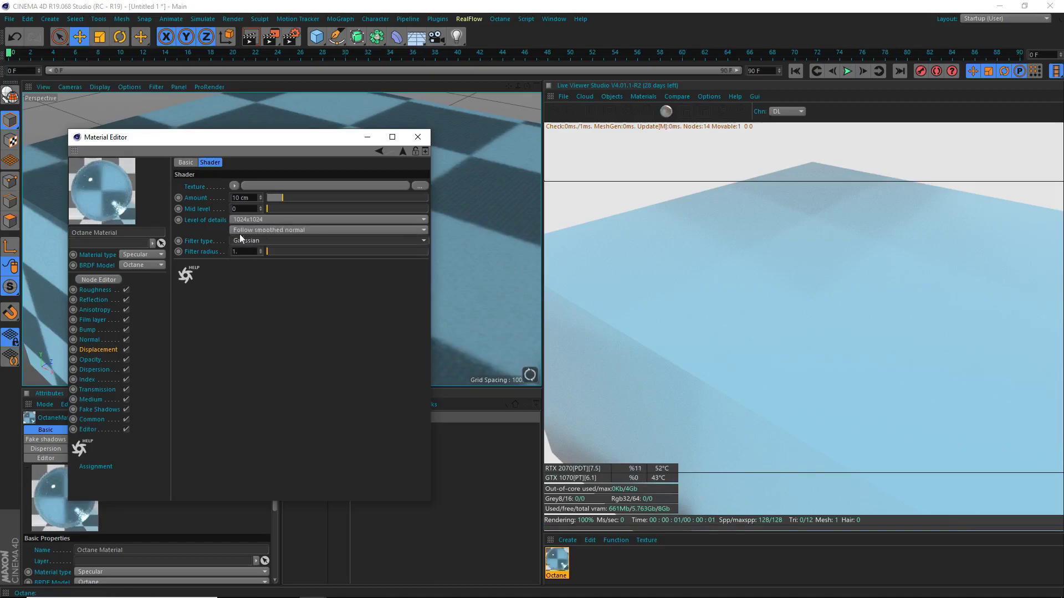
Load a Noise shader as the displacement texture and set its noise type to Wavy Turbulence
{"action": "left_click", "coordinate": [233, 186]}
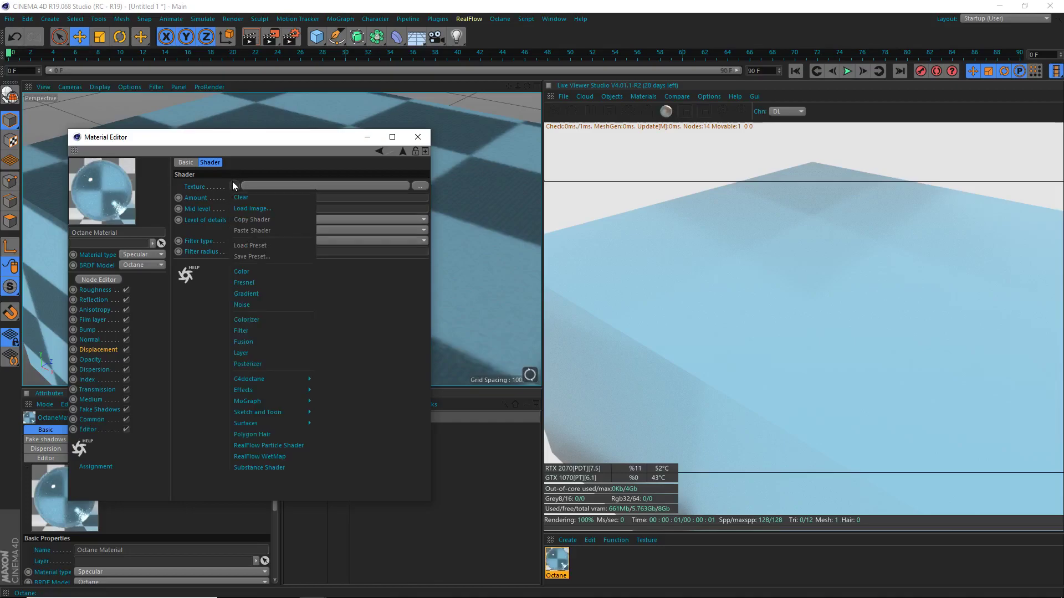
{"action": "left_click", "coordinate": [231, 181]}
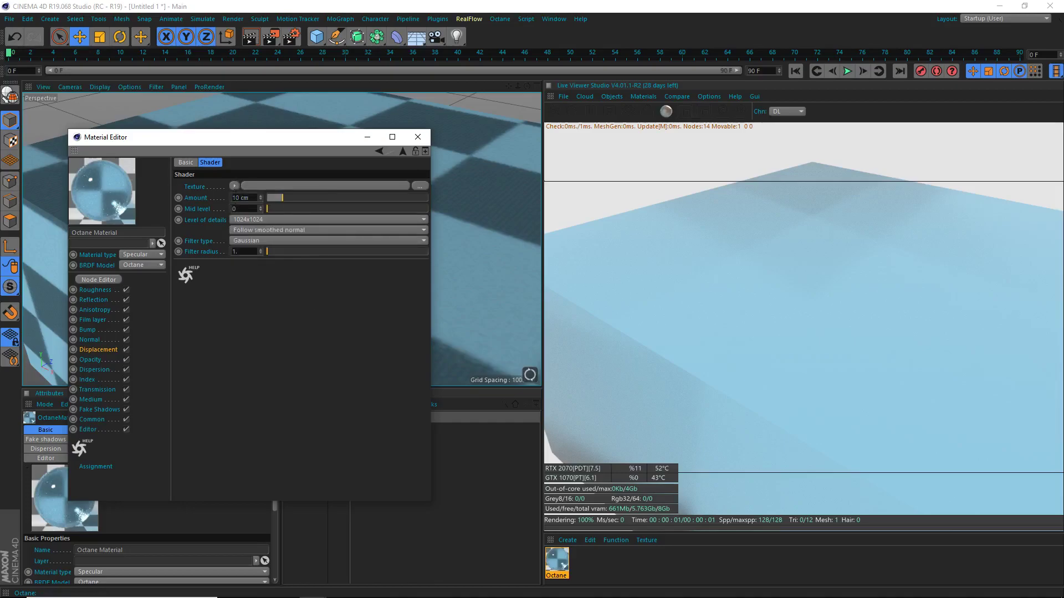
{"action": "left_click", "coordinate": [234, 183]}
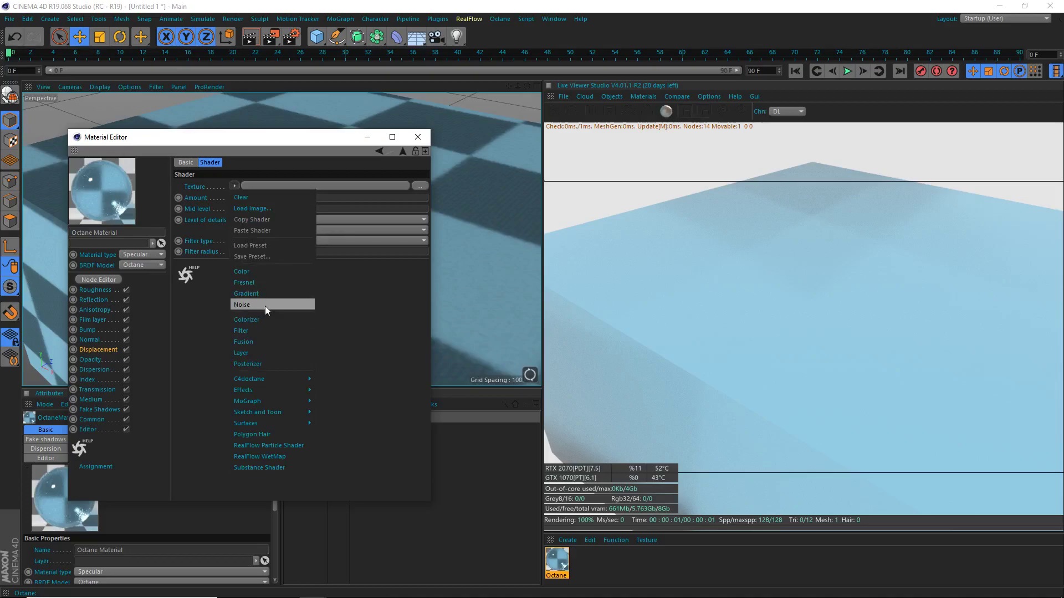
{"action": "left_click", "coordinate": [265, 305]}
{"action": "left_click", "coordinate": [249, 205]}
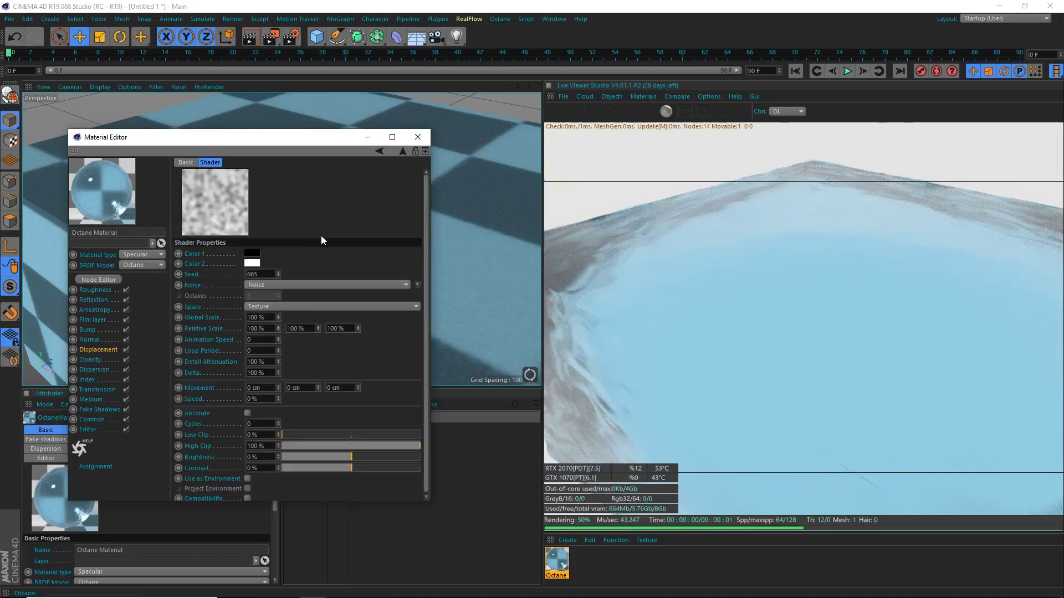
{"action": "left_click", "coordinate": [282, 284]}
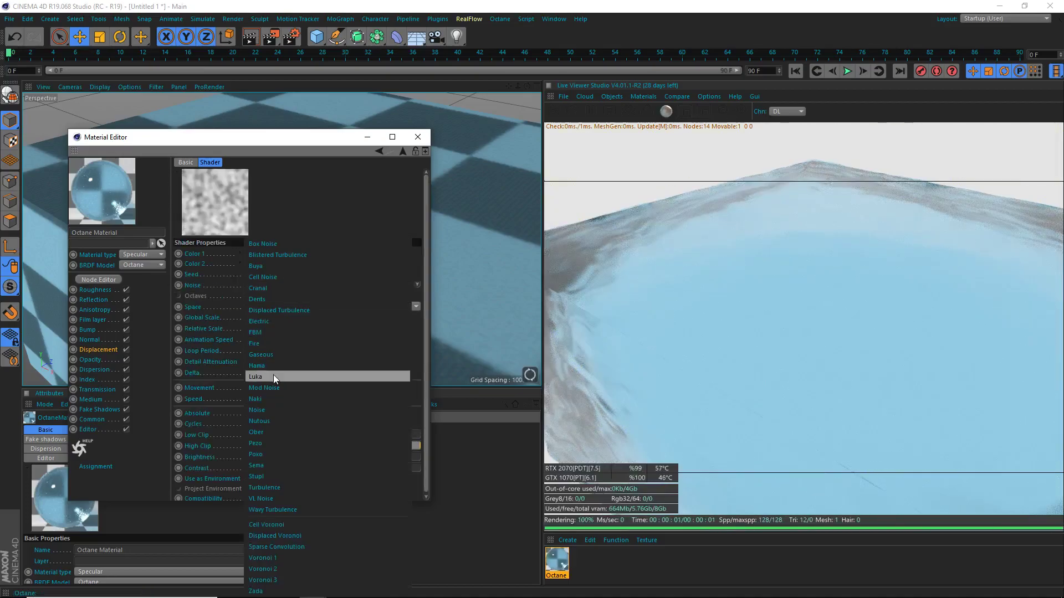
{"action": "left_click", "coordinate": [272, 510]}
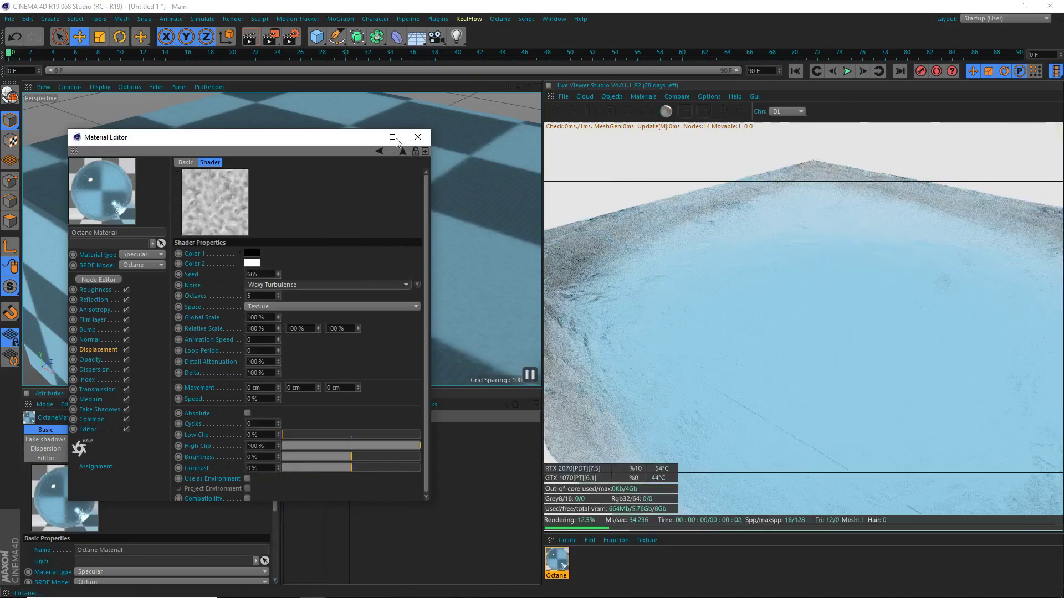
Set the cube's texture tag projection to Cubic and close the material editor
{"action": "left_click_drag", "start_coordinate": [252, 142], "coordinate": [623, 193]}
{"action": "left_click", "coordinate": [354, 427]}
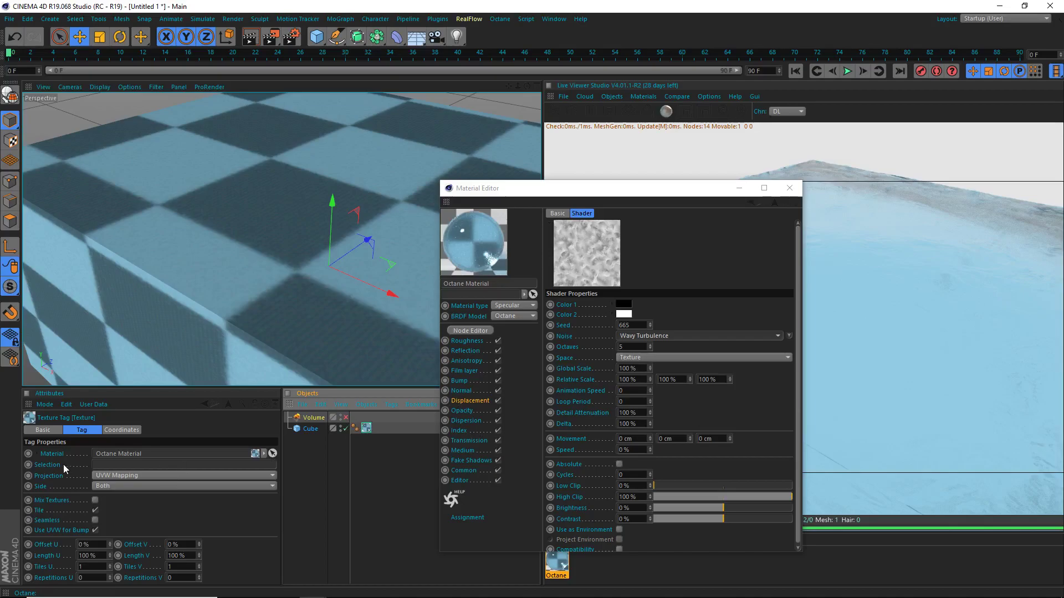
{"action": "left_click", "coordinate": [124, 476]}
{"action": "left_click", "coordinate": [125, 520]}
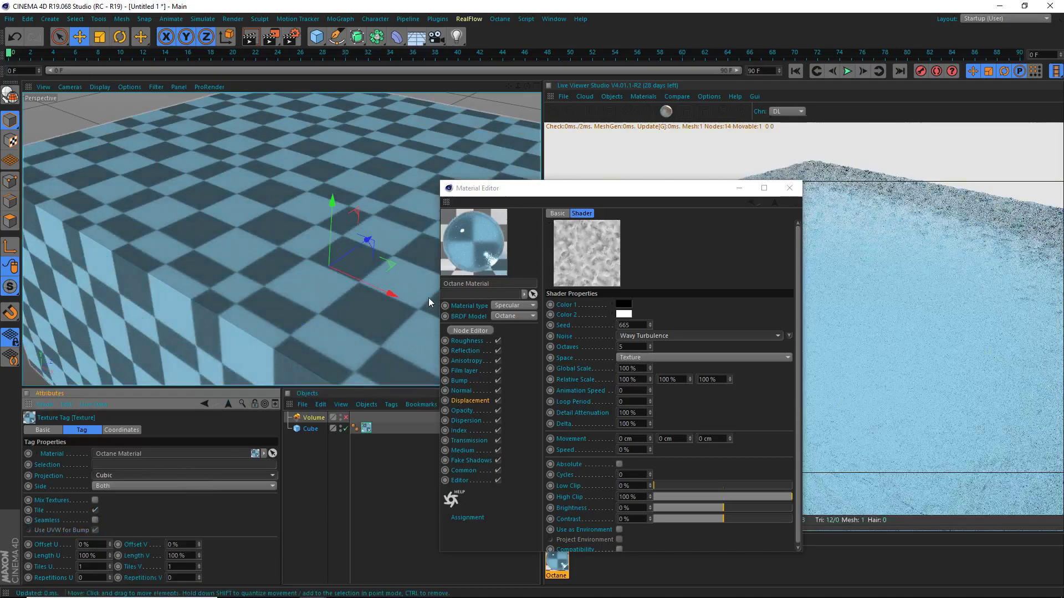
{"action": "scroll", "coordinate": [392, 208], "scroll_direction": "up", "scroll_amount": 4}
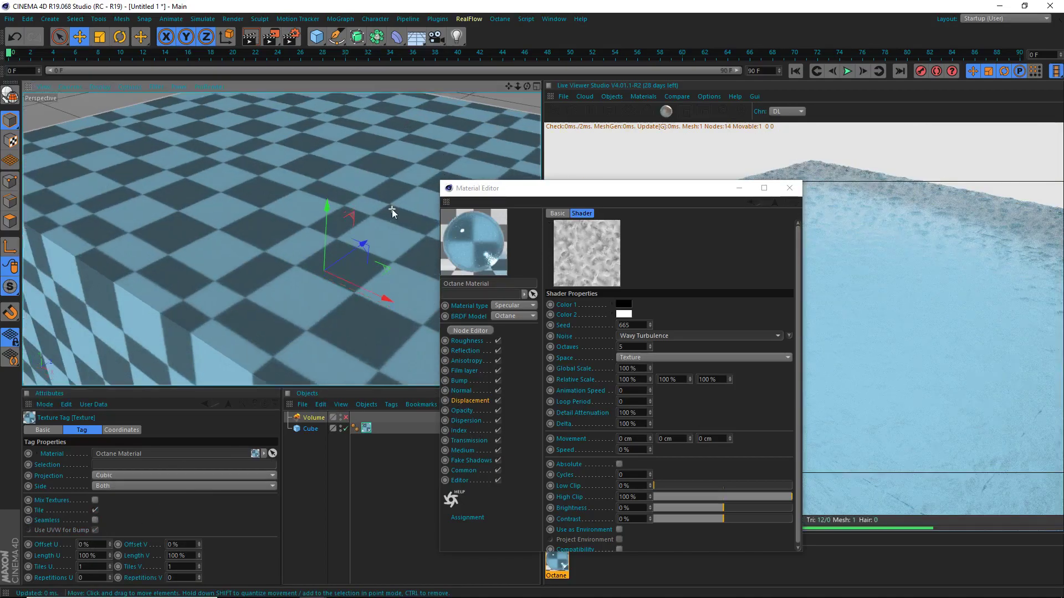
{"action": "left_click", "coordinate": [790, 188]}
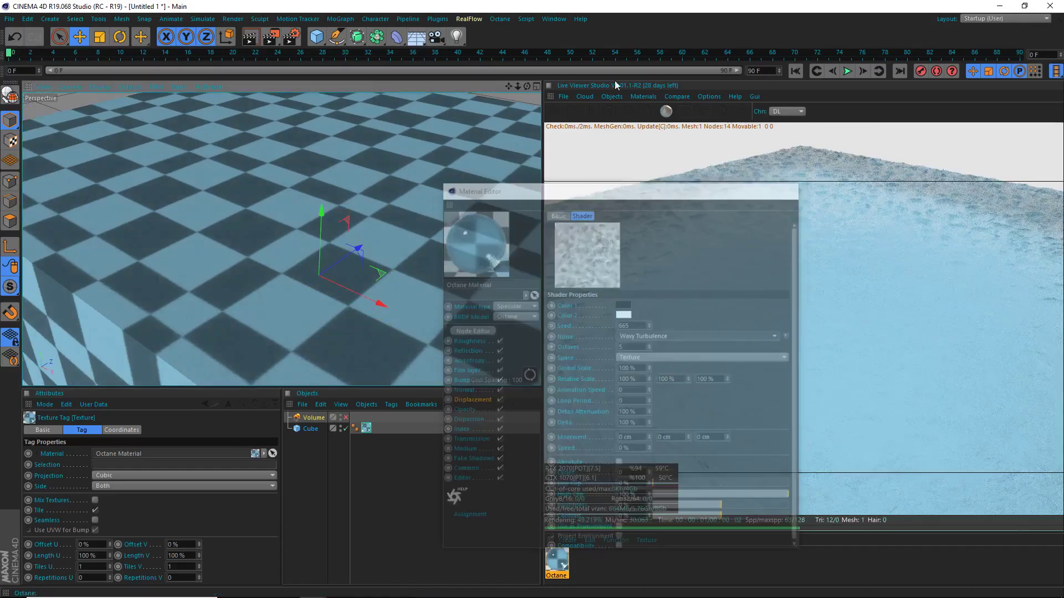
Set the cube texture tag's Length U and Length V to 300 %
{"action": "mouse_move", "coordinate": [527, 86]}
{"action": "left_mouse_down"}
{"action": "mouse_move", "coordinate": [526, 105]}
{"action": "mouse_move", "coordinate": [527, 87]}
{"action": "left_mouse_up"}
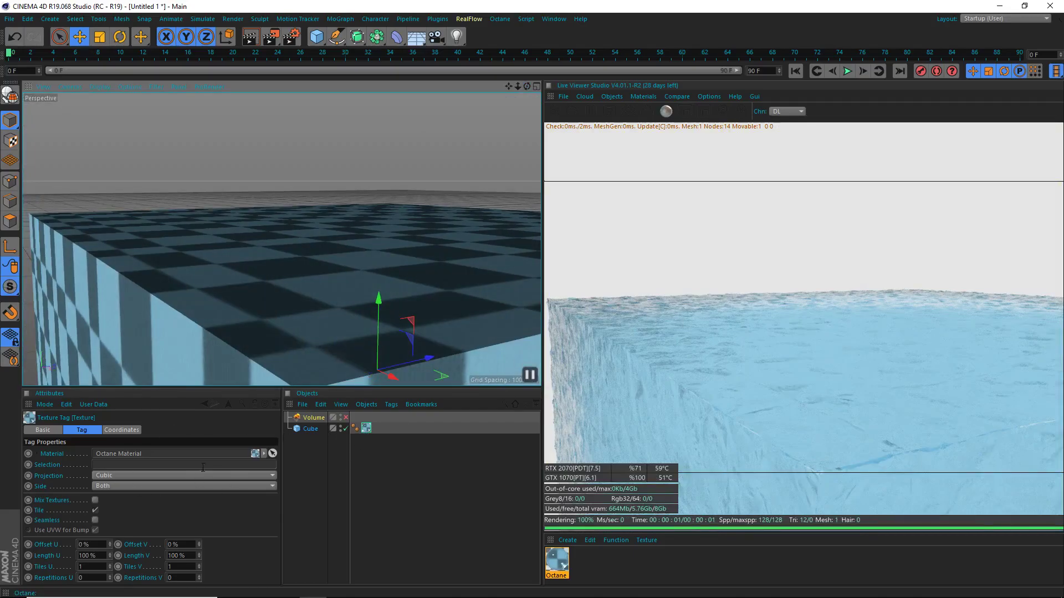
{"action": "left_click", "coordinate": [87, 555]}
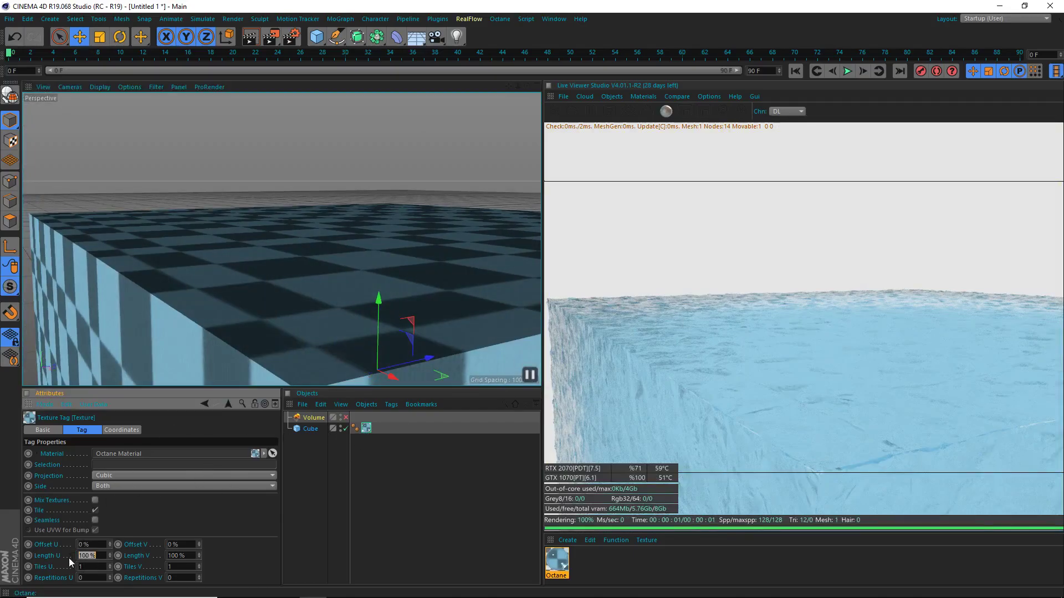
{"action": "key", "text": "Tab"}
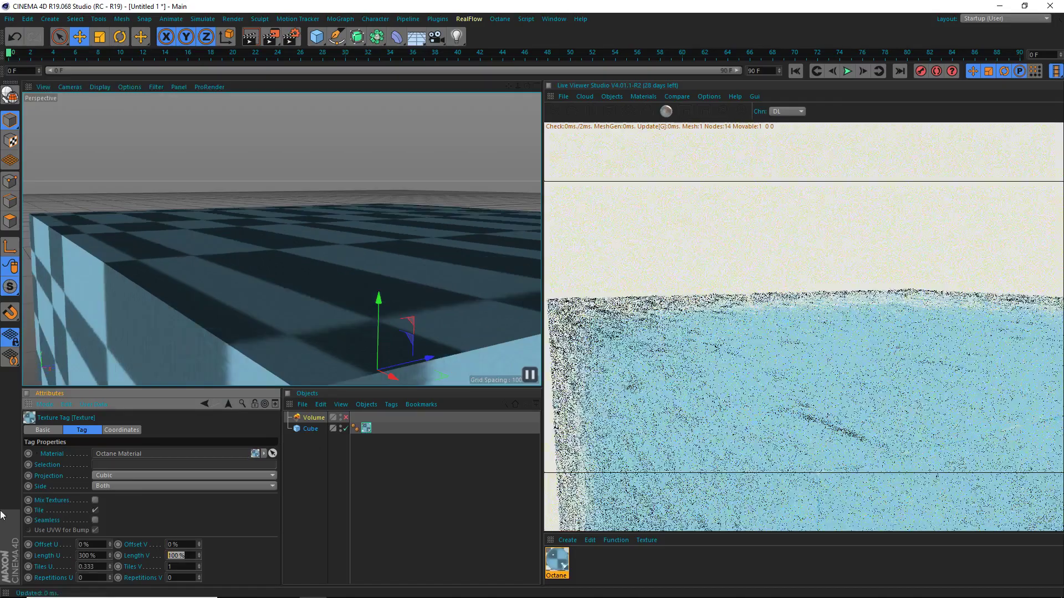
{"action": "type", "text": "300"}
{"action": "key", "text": "Return"}
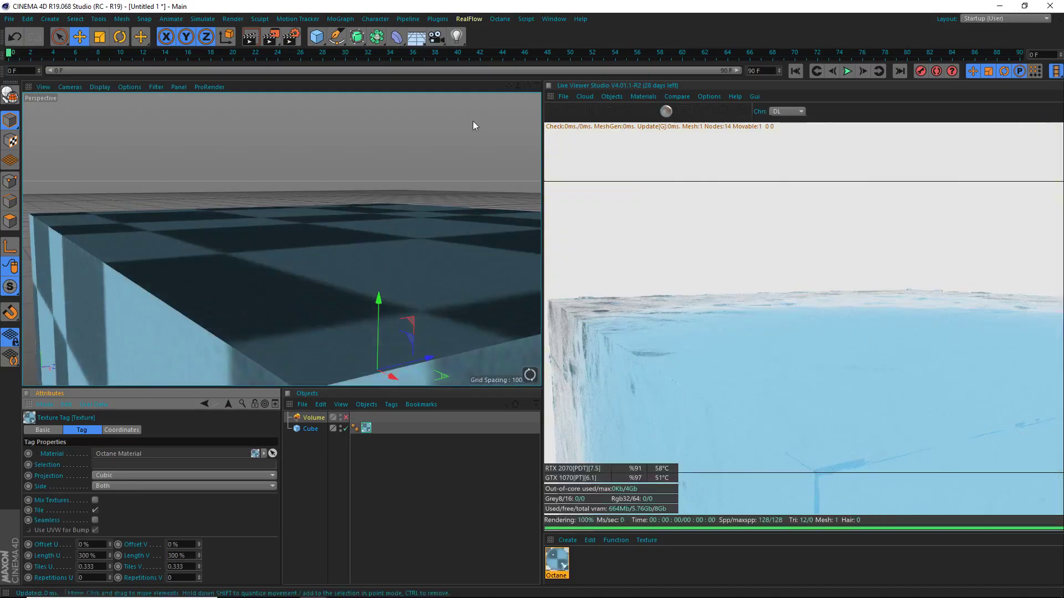
Add an Octane Daylight to the scene with the whole cube in view
{"action": "left_click_drag", "start_coordinate": [311, 138], "coordinate": [364, 190], "text": "alt"}
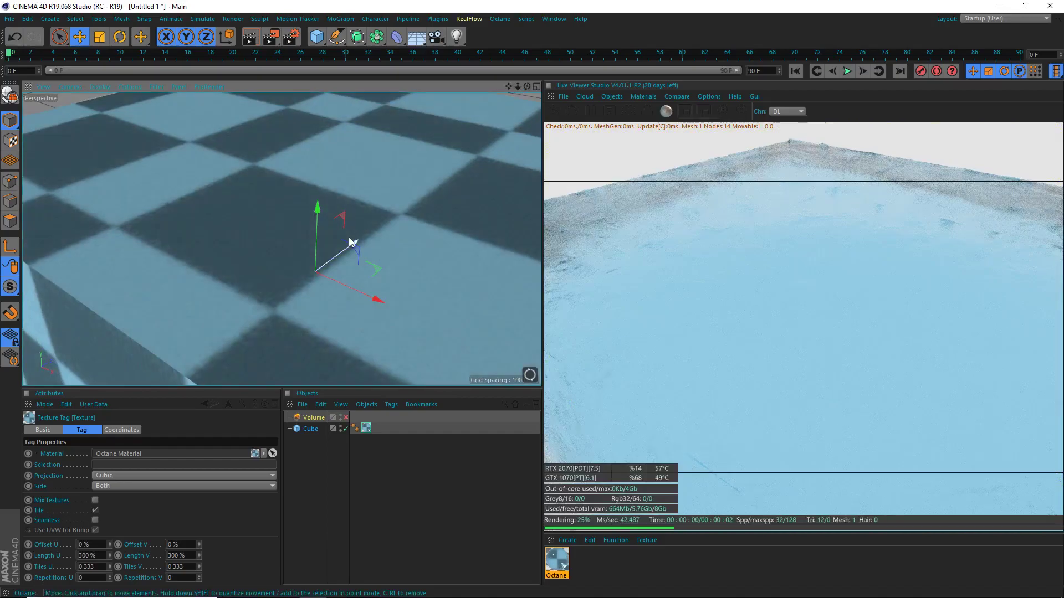
{"action": "left_click_drag", "start_coordinate": [348, 237], "coordinate": [334, 226], "text": "alt"}
{"action": "scroll", "coordinate": [415, 178], "scroll_direction": "down", "scroll_amount": 6}
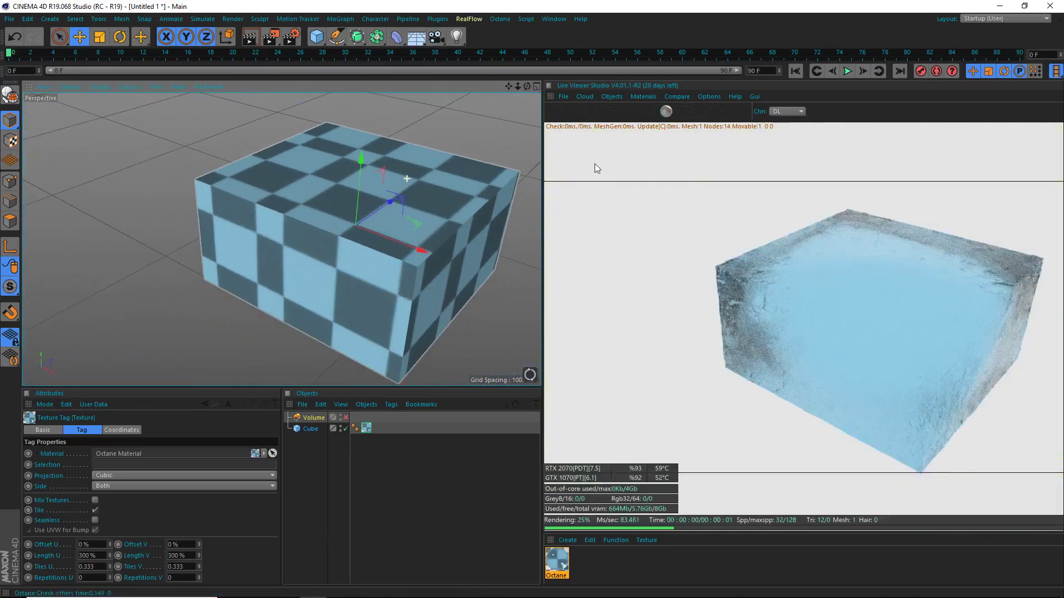
{"action": "left_click", "coordinate": [640, 96]}
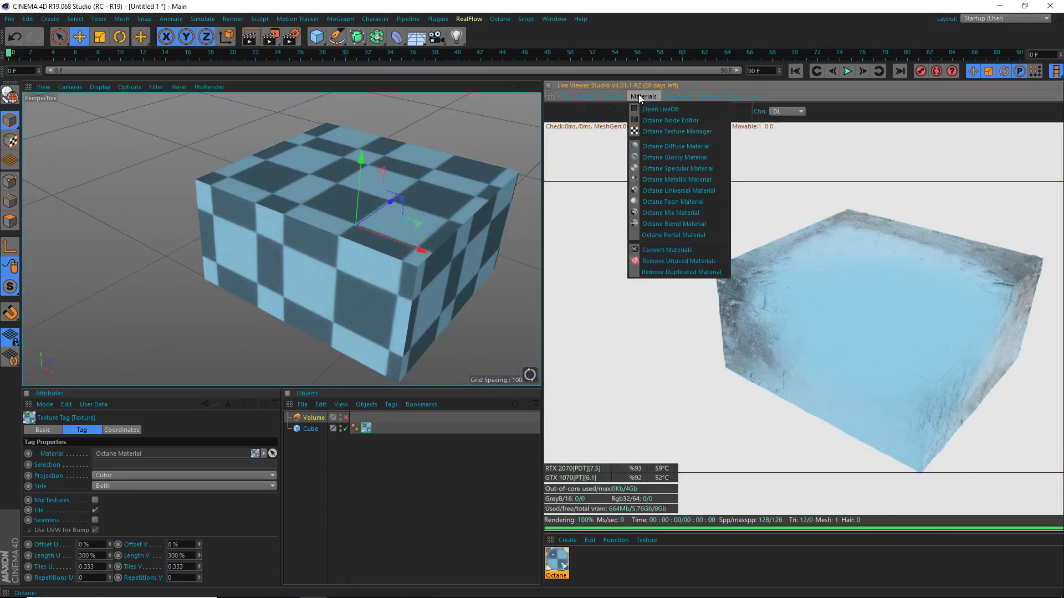
{"action": "mouse_move", "coordinate": [611, 96]}
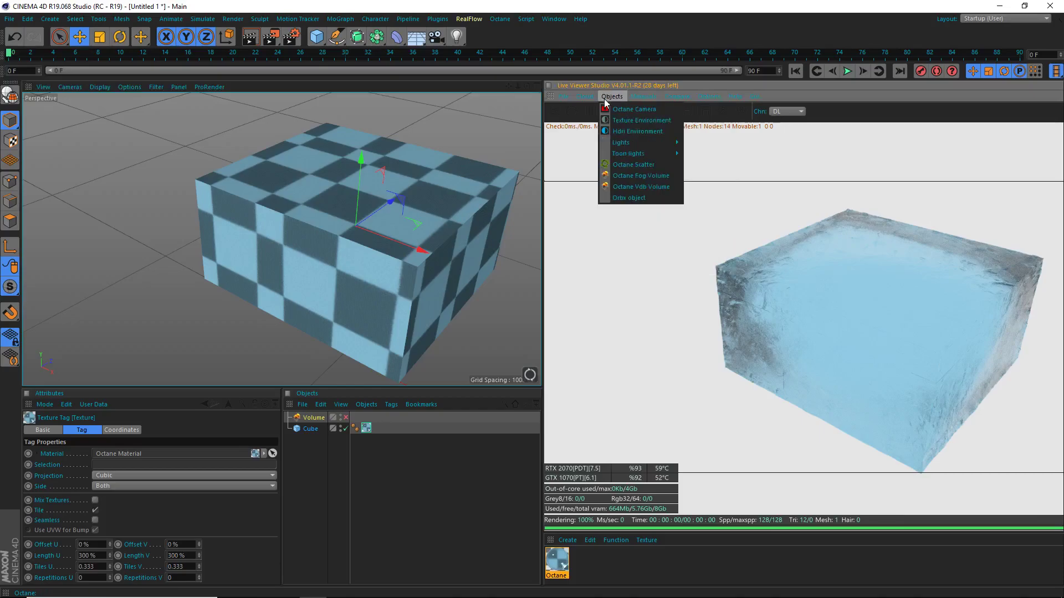
{"action": "mouse_move", "coordinate": [631, 143]}
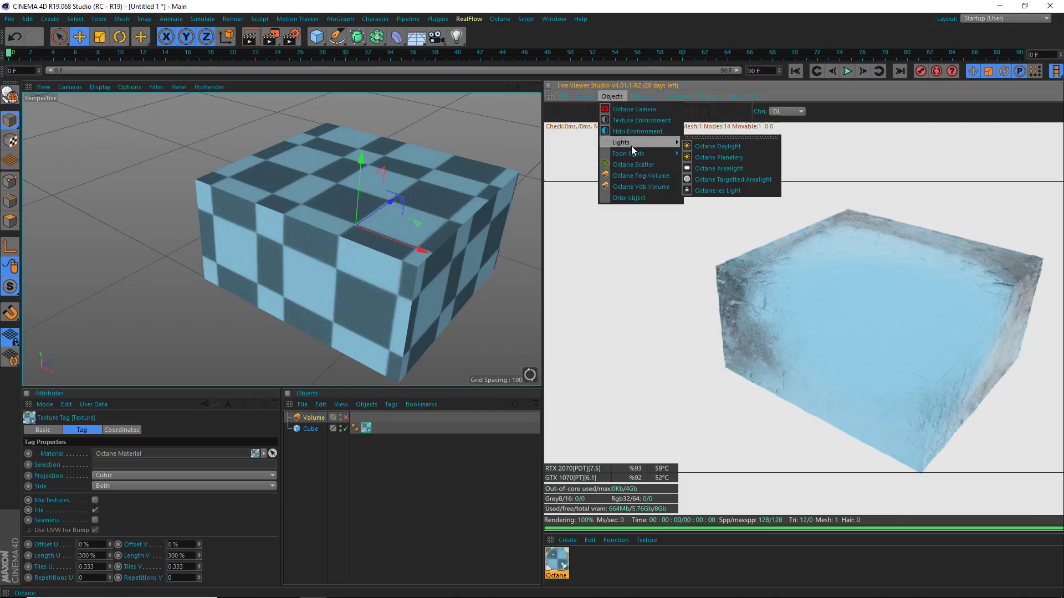
{"action": "left_click", "coordinate": [712, 153]}
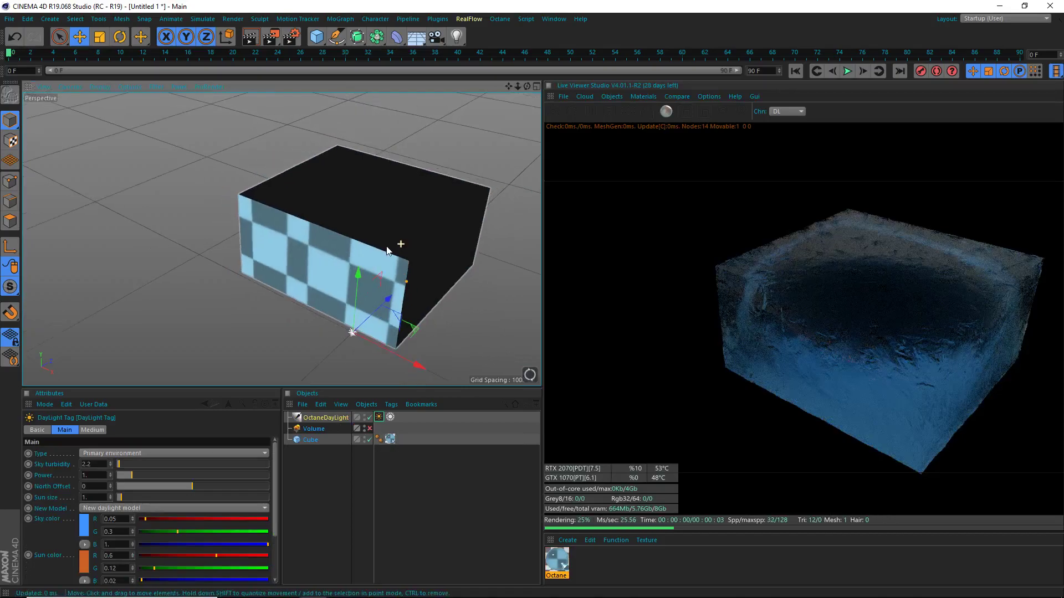
Lower the saturation of the daylight's sun color to 42%
{"action": "left_click_drag", "start_coordinate": [527, 85], "coordinate": [599, 92]}
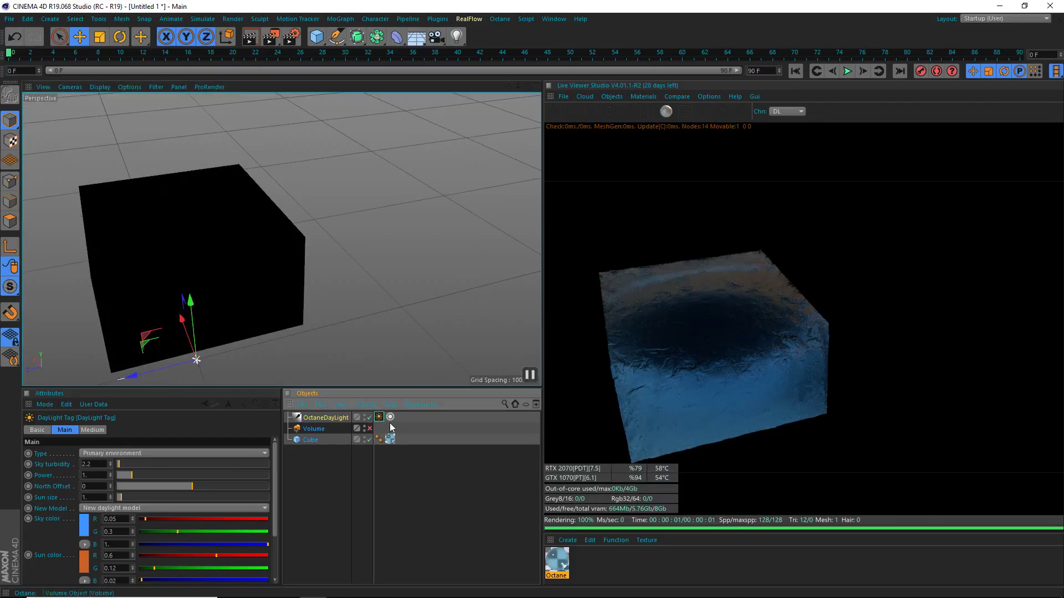
{"action": "left_click", "coordinate": [84, 562]}
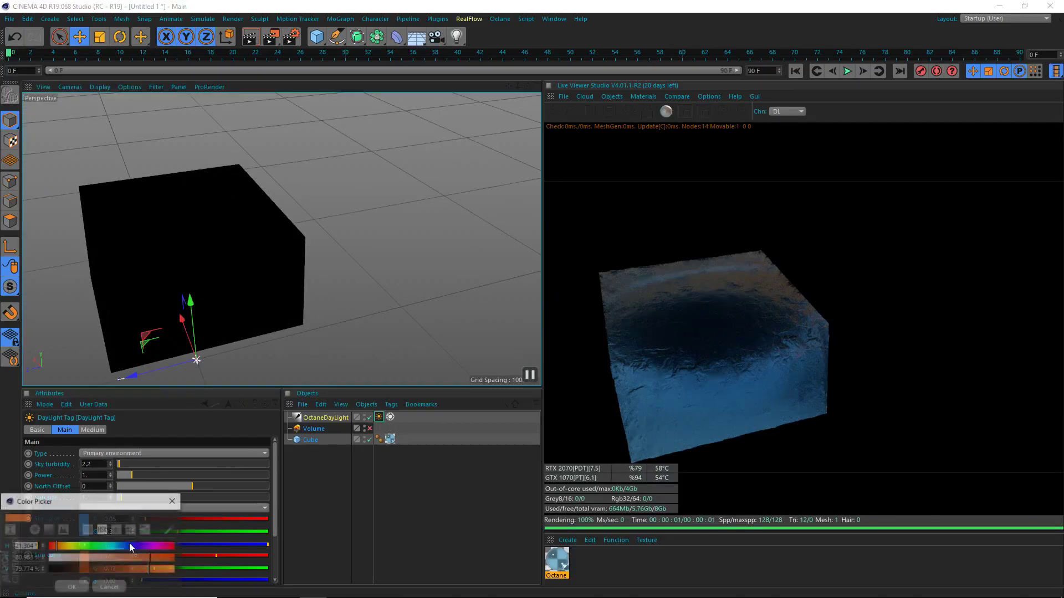
{"action": "left_click_drag", "start_coordinate": [121, 559], "coordinate": [101, 558]}
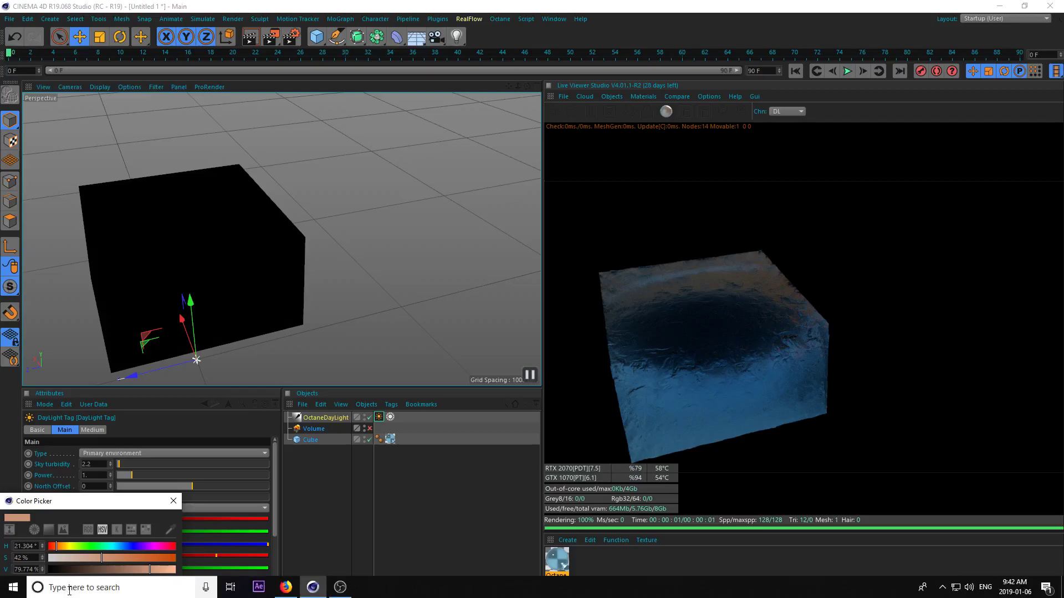
{"action": "left_click", "coordinate": [77, 586]}
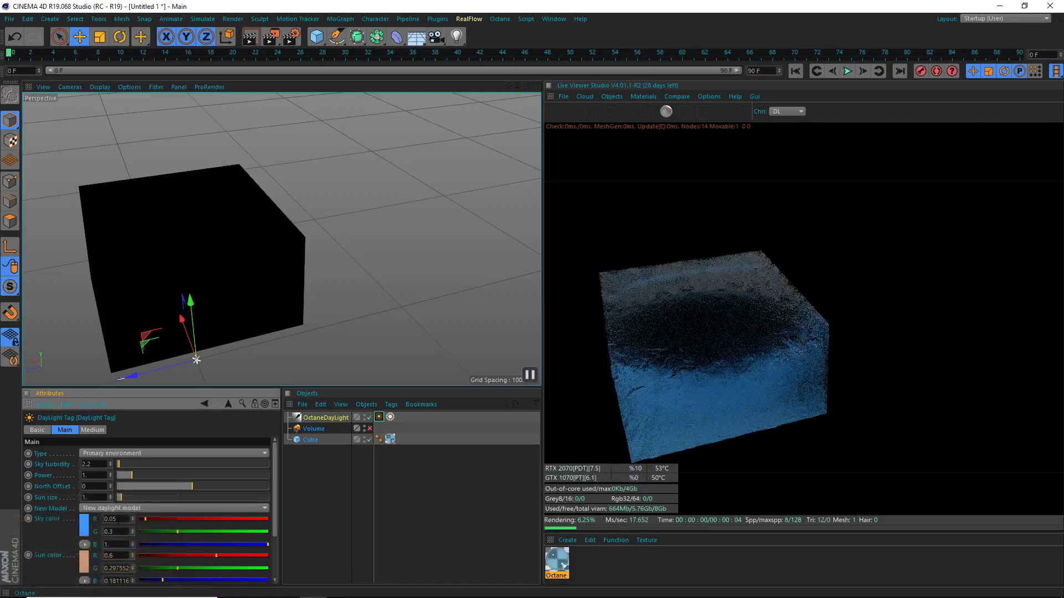
Set the daylight's power to 0.2 and desaturate its sun color to about R 0.6, G 0.463, B 0.396
{"action": "left_click_drag", "start_coordinate": [96, 475], "coordinate": [1, 474]}
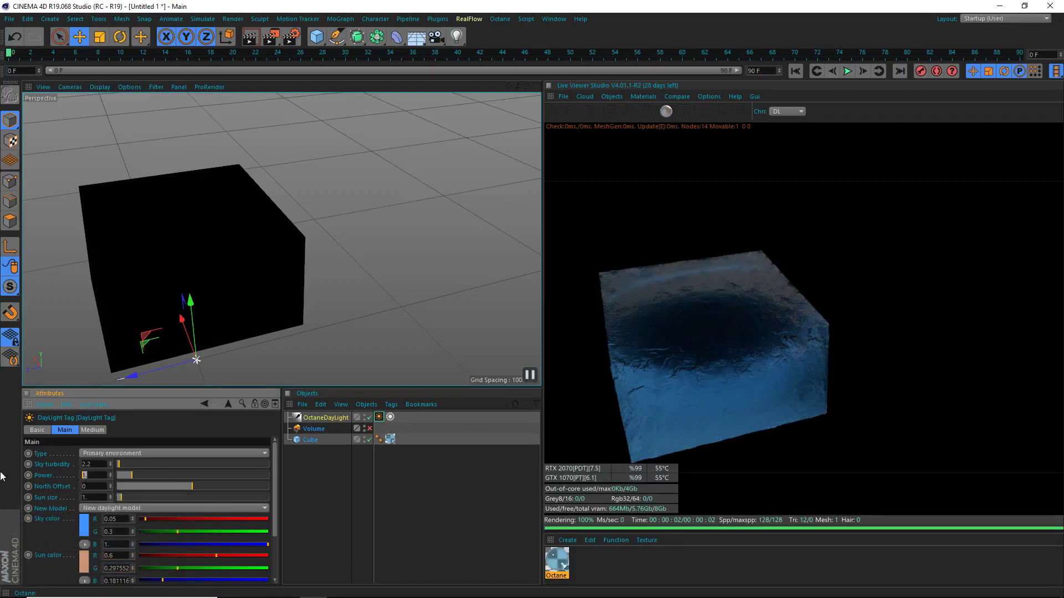
{"action": "type", "text": "0.2"}
{"action": "key", "text": "Return"}
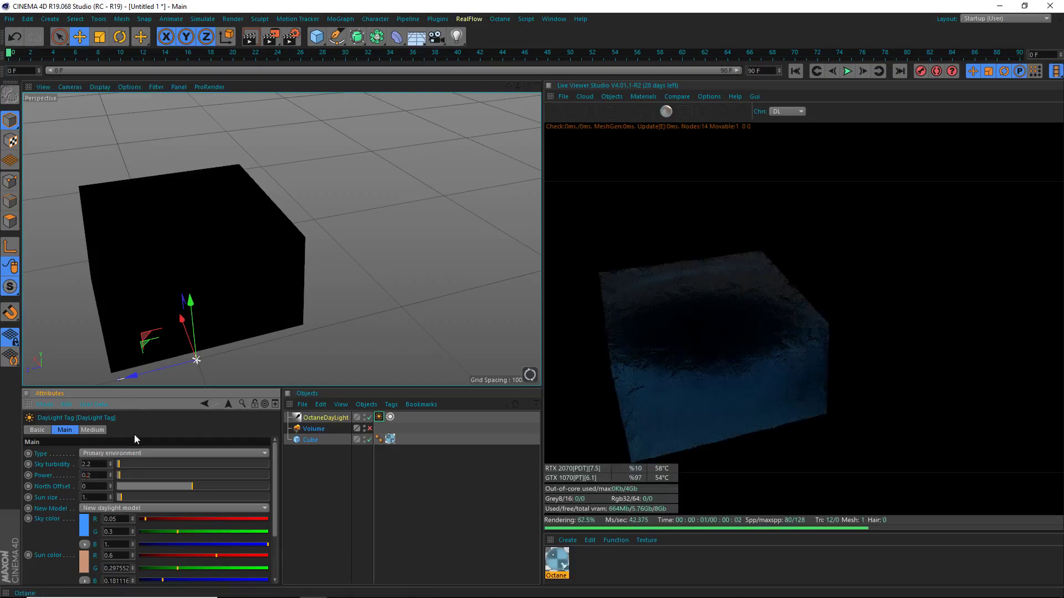
{"action": "left_click", "coordinate": [84, 563]}
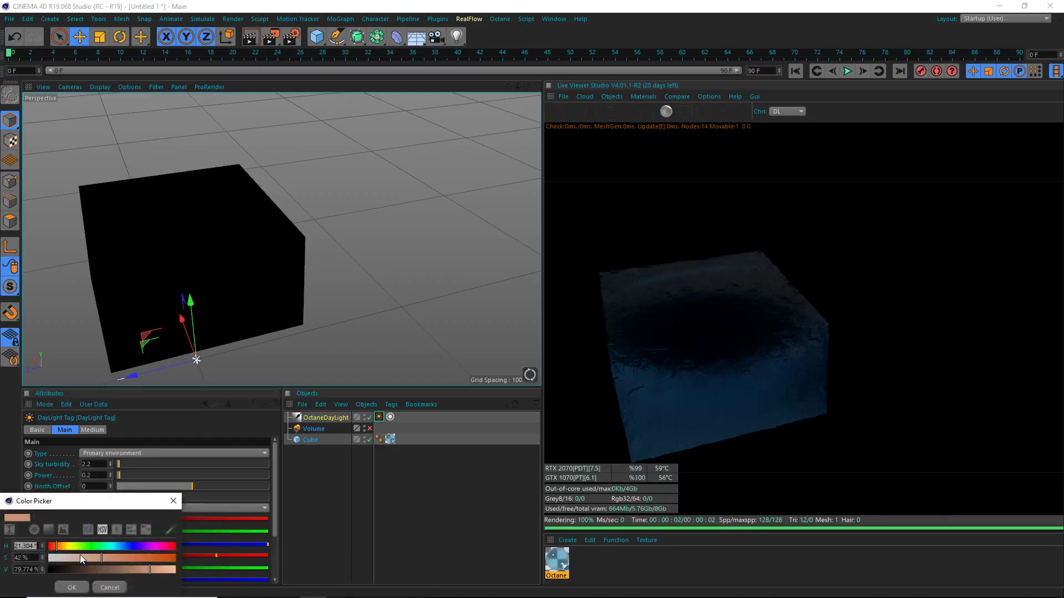
{"action": "left_click", "coordinate": [72, 587]}
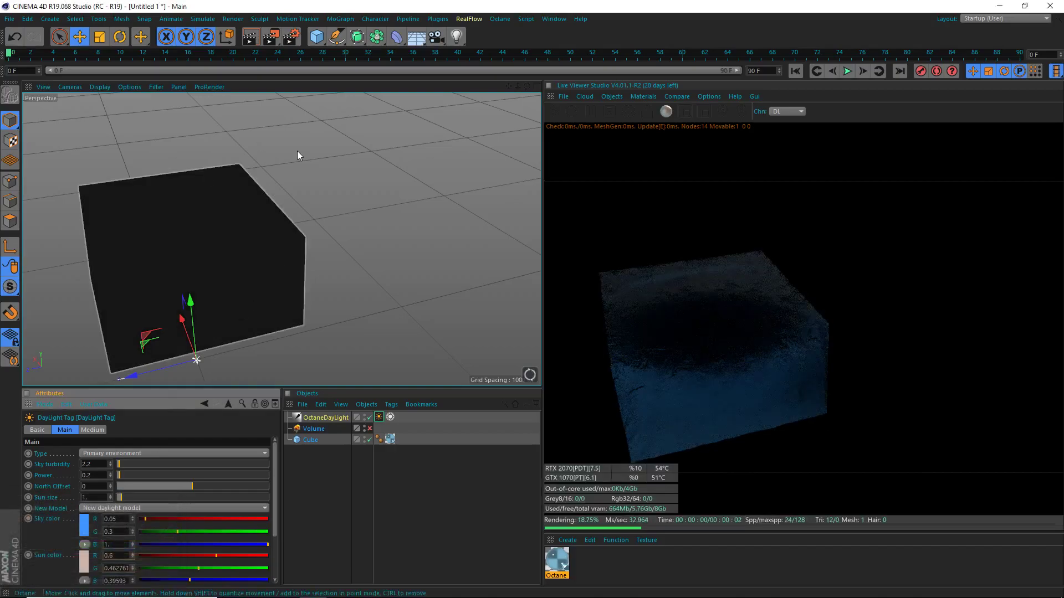
Switch the Octane render kernel to Pathtracing and set its GI clamp to 1
{"action": "scroll", "coordinate": [261, 126], "scroll_direction": "up", "scroll_amount": 3}
{"action": "scroll", "coordinate": [204, 95], "scroll_direction": "up", "scroll_amount": 1}
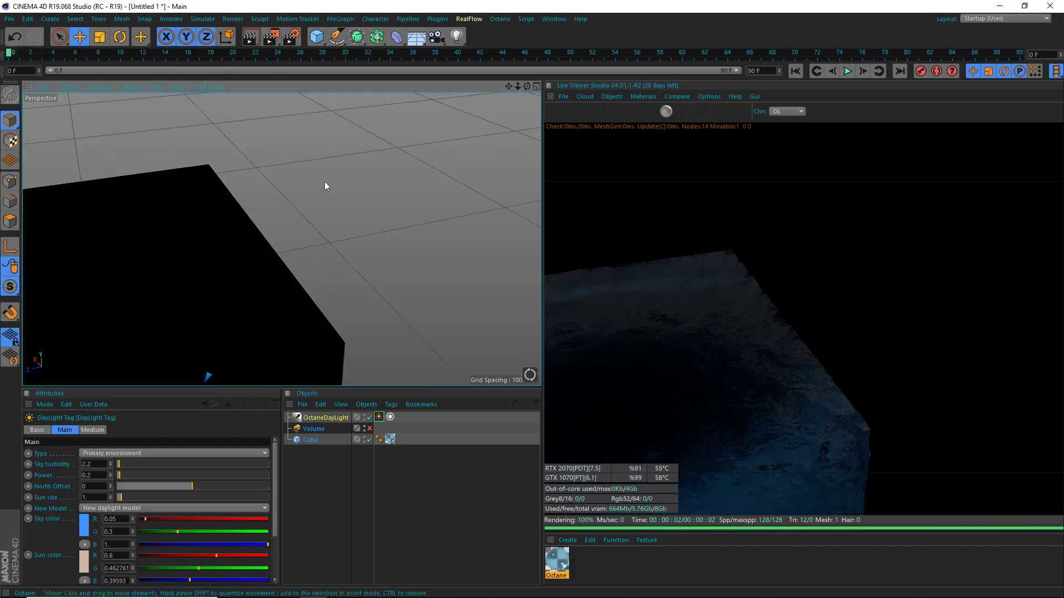
{"action": "scroll", "coordinate": [326, 186], "scroll_direction": "down", "scroll_amount": 3}
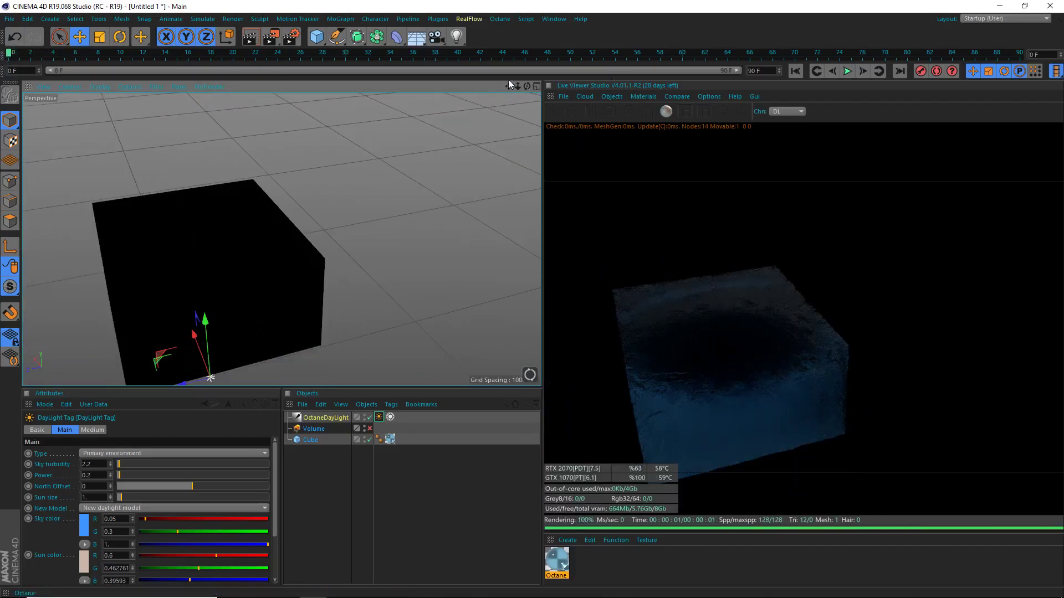
{"action": "mouse_move", "coordinate": [532, 87]}
{"action": "left_mouse_down"}
{"action": "mouse_move", "coordinate": [515, 119]}
{"action": "mouse_move", "coordinate": [528, 87]}
{"action": "left_mouse_up"}
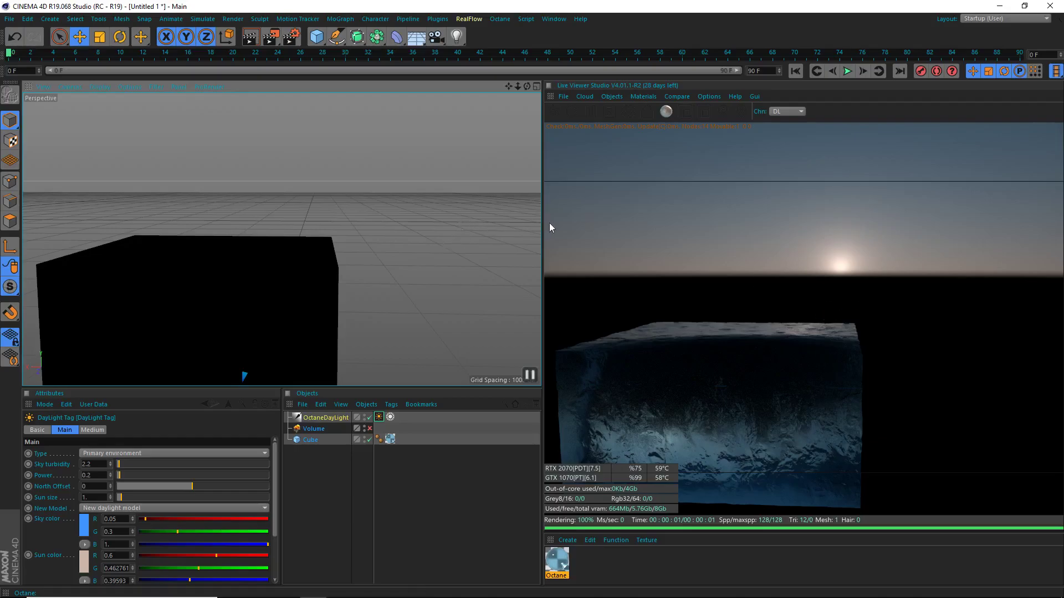
{"action": "left_click", "coordinate": [500, 19]}
{"action": "left_click", "coordinate": [513, 43]}
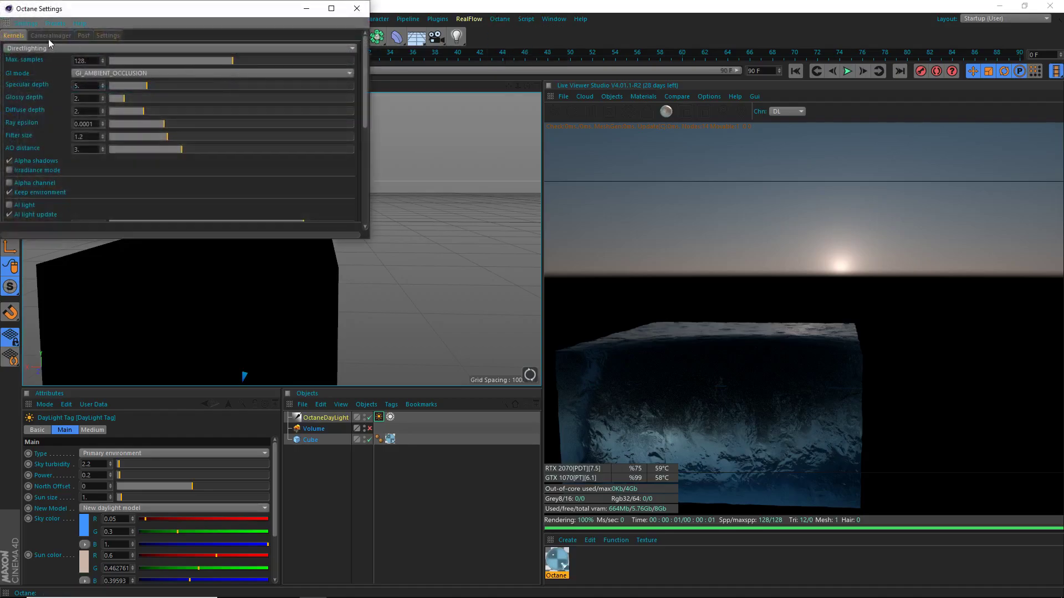
{"action": "left_click", "coordinate": [22, 49]}
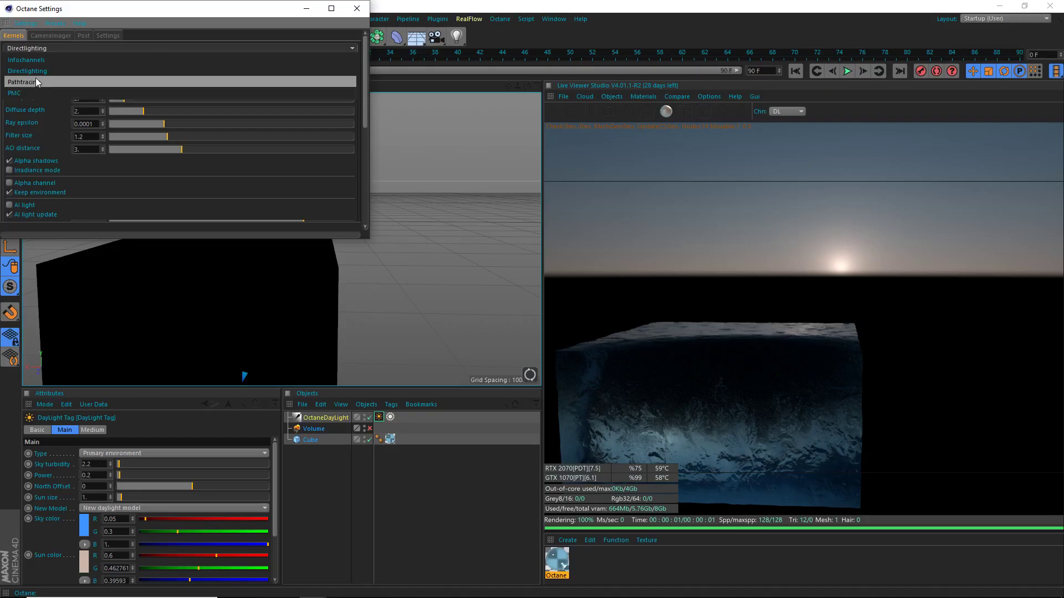
{"action": "left_click", "coordinate": [37, 82]}
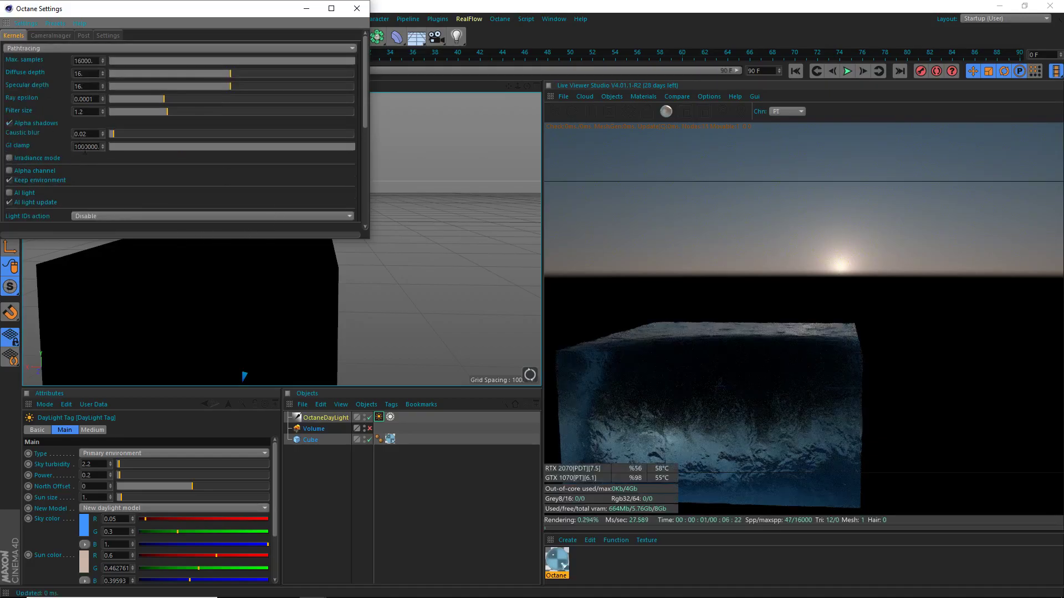
{"action": "double_click", "coordinate": [85, 148]}
{"action": "type", "text": "1"}
{"action": "key", "text": "Return"}
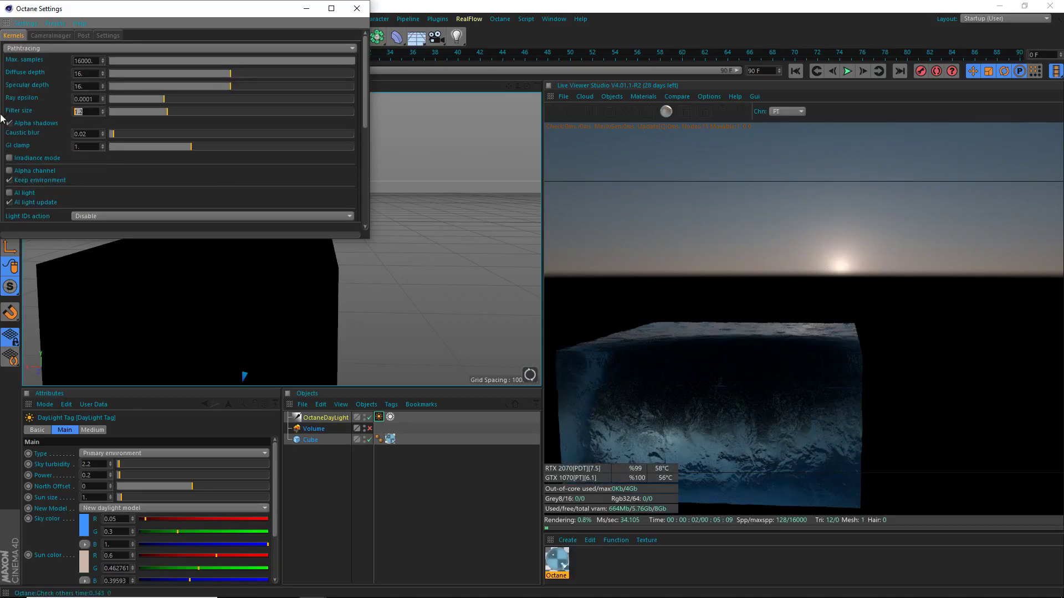
Raise the kernel's parallel samples to 32 and max tile samples to 64, and pause the live render
{"action": "scroll", "coordinate": [367, 130], "scroll_direction": "down", "scroll_amount": 1}
{"action": "scroll", "coordinate": [368, 161], "scroll_direction": "down", "scroll_amount": 6}
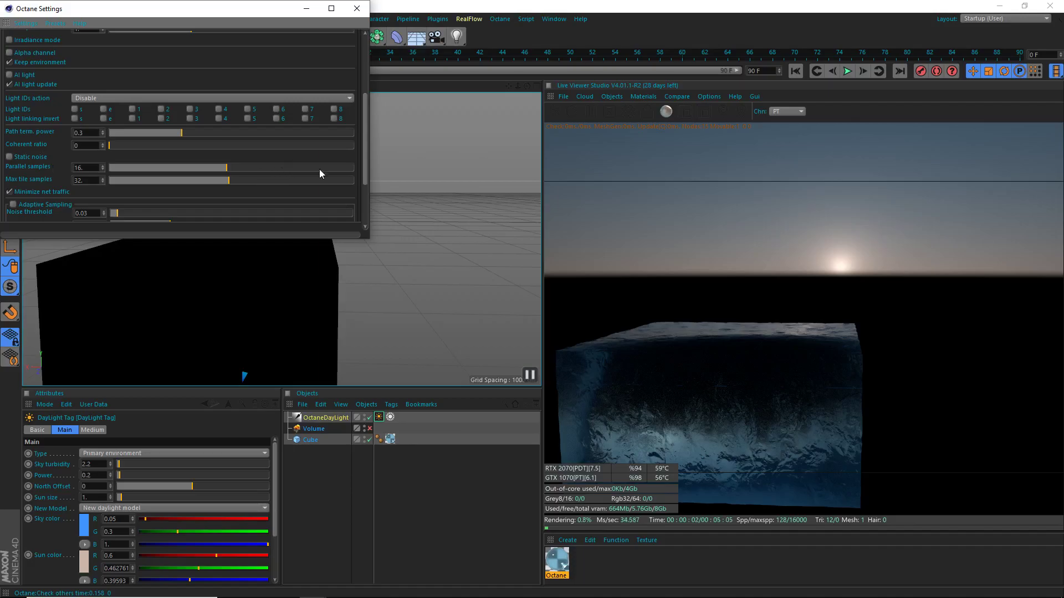
{"action": "left_click_drag", "start_coordinate": [341, 166], "coordinate": [356, 168]}
{"action": "left_click", "coordinate": [353, 180]}
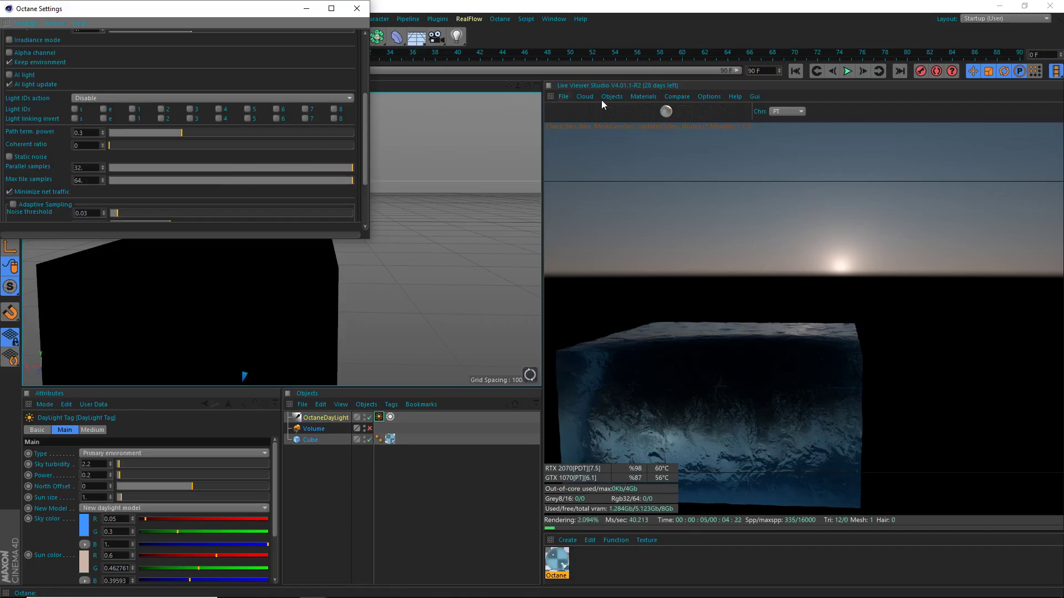
{"action": "left_click", "coordinate": [570, 109]}
{"action": "left_click", "coordinate": [590, 112]}
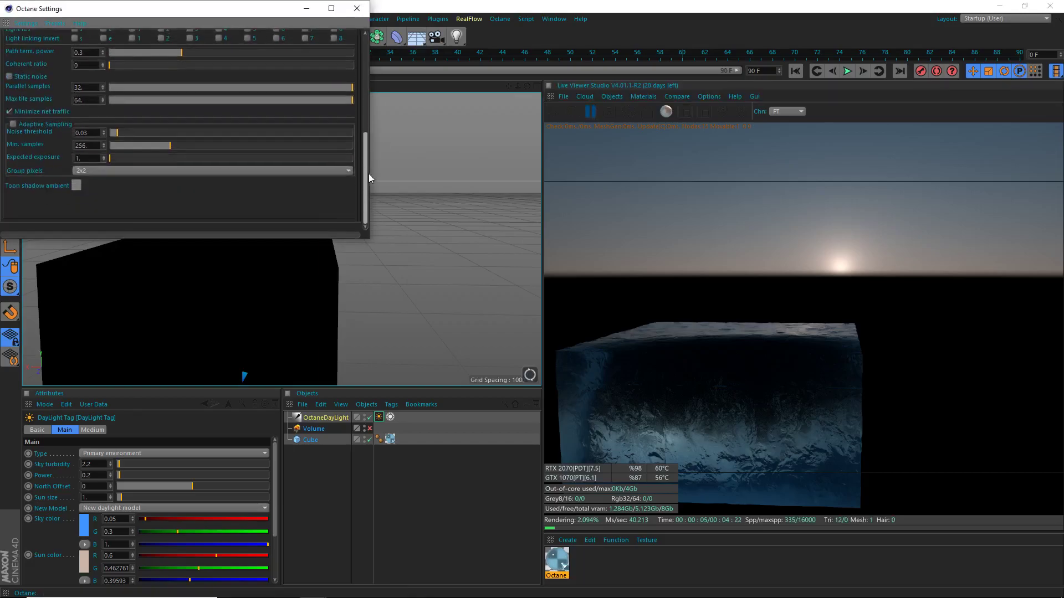
Review the Octane render priority, GPU devices, post and camera imager settings, and close the settings window
{"action": "scroll", "coordinate": [368, 183], "scroll_direction": "up", "scroll_amount": 1}
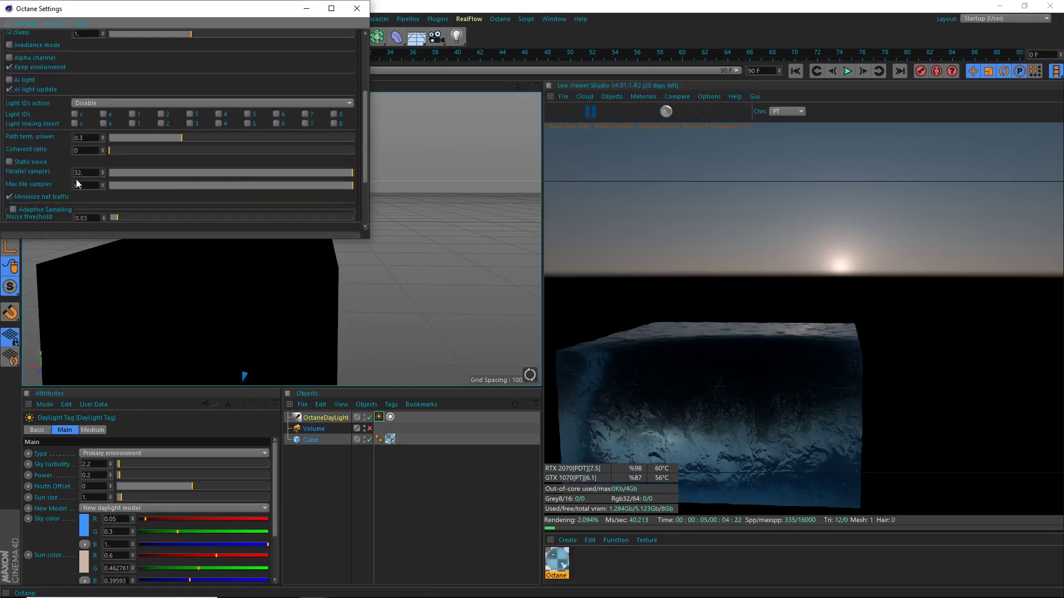
{"action": "left_click", "coordinate": [364, 41]}
{"action": "left_click", "coordinate": [108, 36]}
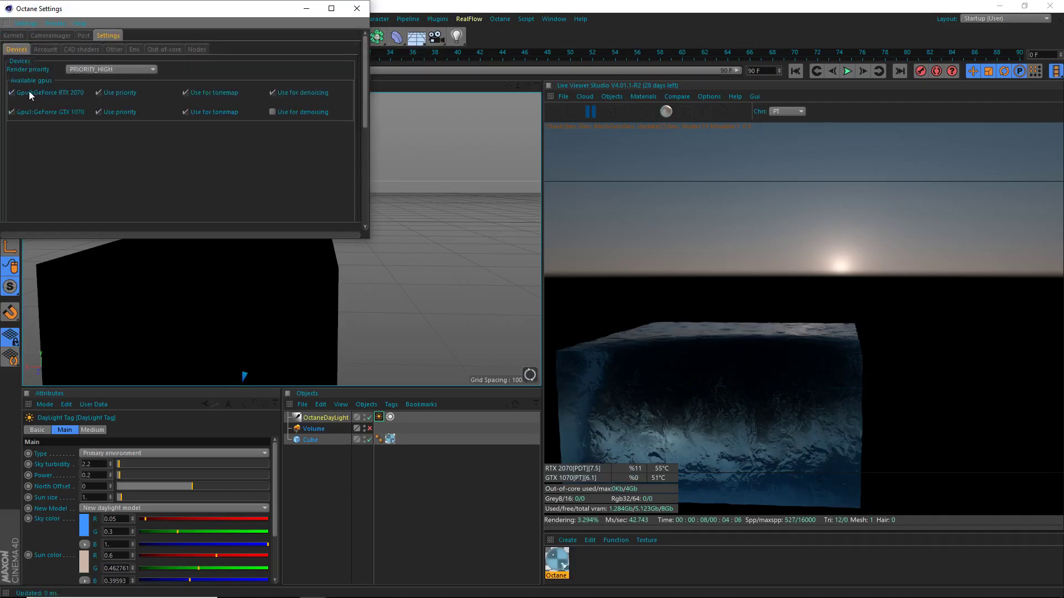
{"action": "left_click", "coordinate": [104, 70]}
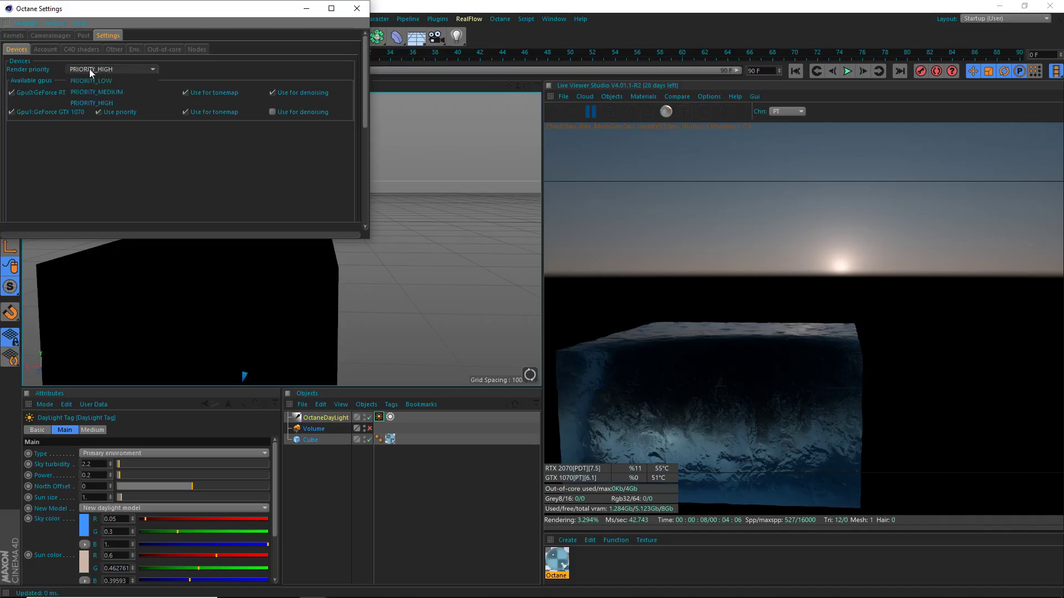
{"action": "left_click", "coordinate": [99, 105]}
{"action": "left_click", "coordinate": [109, 69]}
{"action": "left_click", "coordinate": [109, 95]}
{"action": "left_click", "coordinate": [83, 34]}
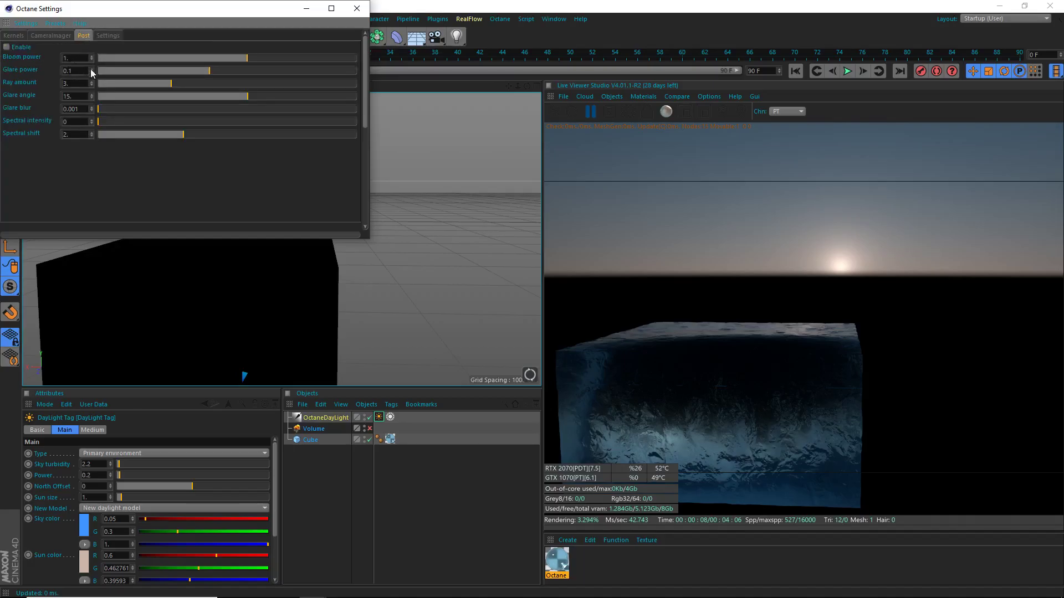
{"action": "left_click", "coordinate": [51, 35]}
{"action": "left_click", "coordinate": [84, 39]}
{"action": "left_click", "coordinate": [357, 9]}
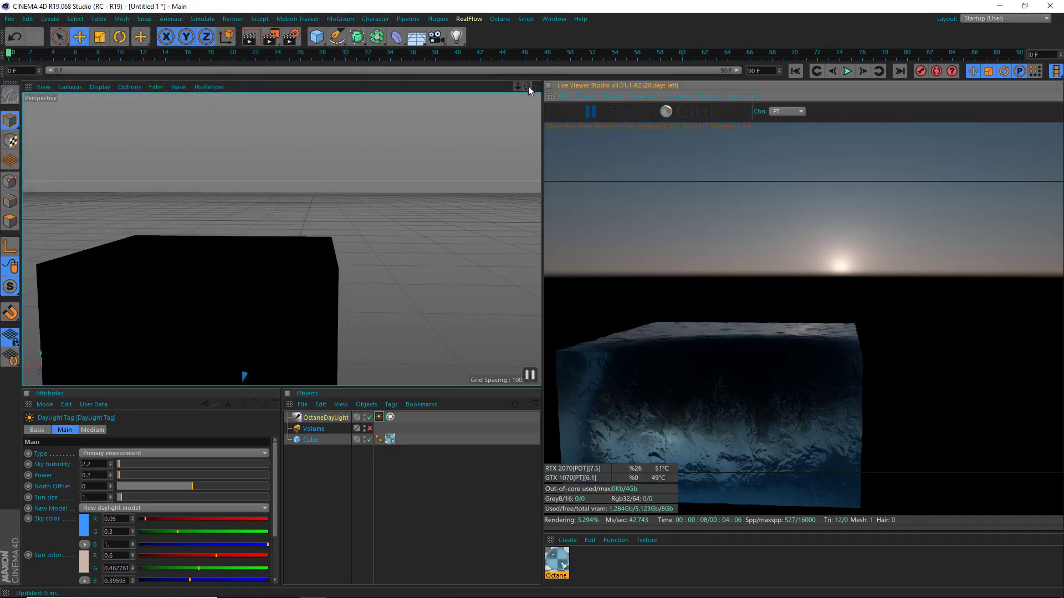
{"action": "left_click_drag", "start_coordinate": [528, 86], "coordinate": [232, 261]}
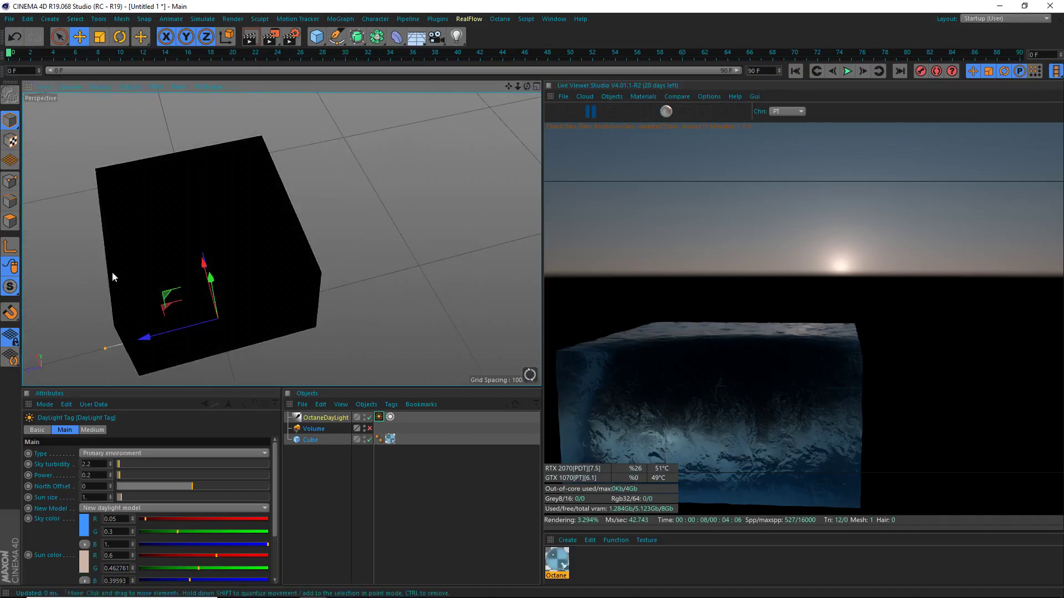
Add an Octane camera, look through it from close up on the cube, and enable the fog volume
{"action": "scroll", "coordinate": [112, 271], "scroll_direction": "up", "scroll_amount": 4}
{"action": "left_click", "coordinate": [629, 97]}
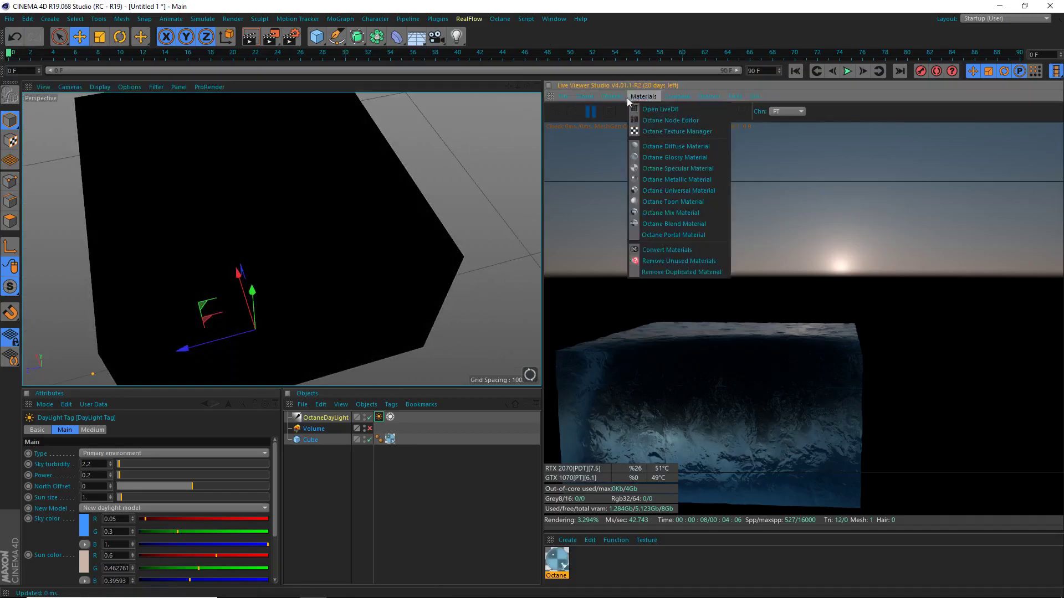
{"action": "left_click", "coordinate": [626, 115]}
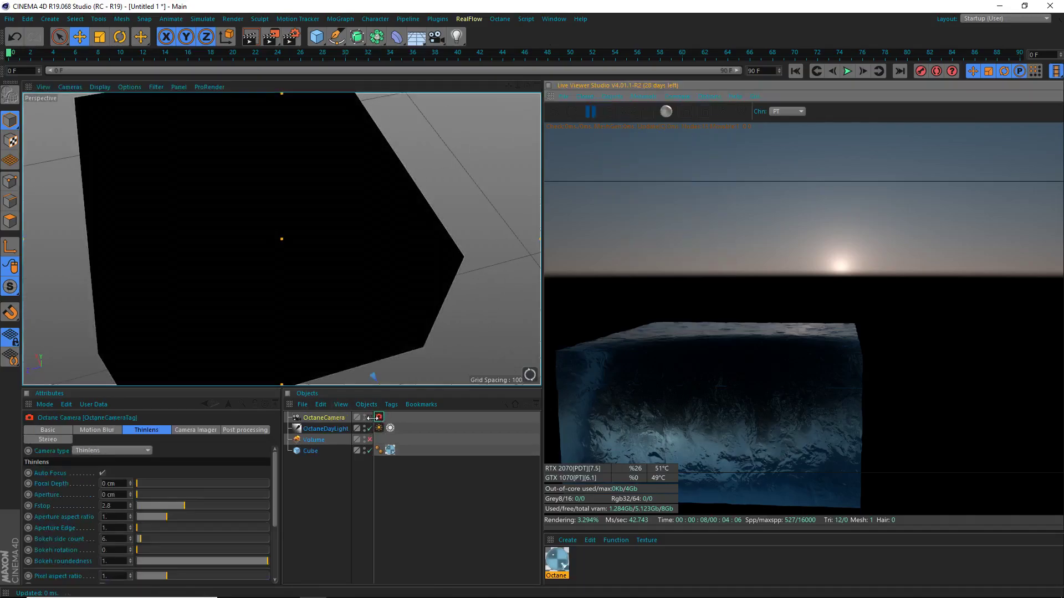
{"action": "left_click_drag", "start_coordinate": [517, 87], "coordinate": [545, 82]}
{"action": "left_click", "coordinate": [370, 440]}
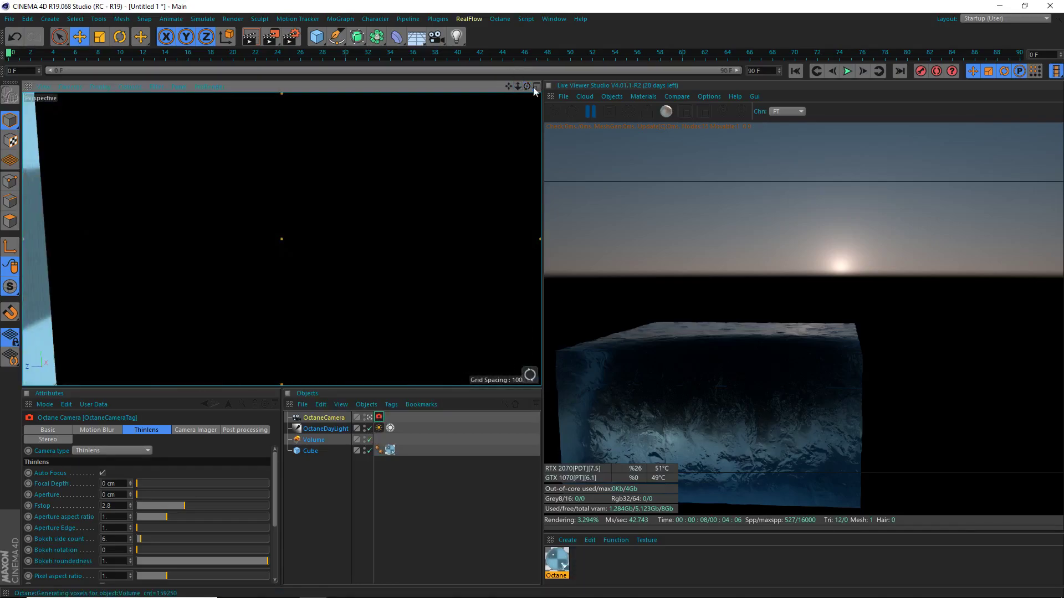
Reduce the fog volume's medium density to 0.00007
{"action": "left_click", "coordinate": [316, 440]}
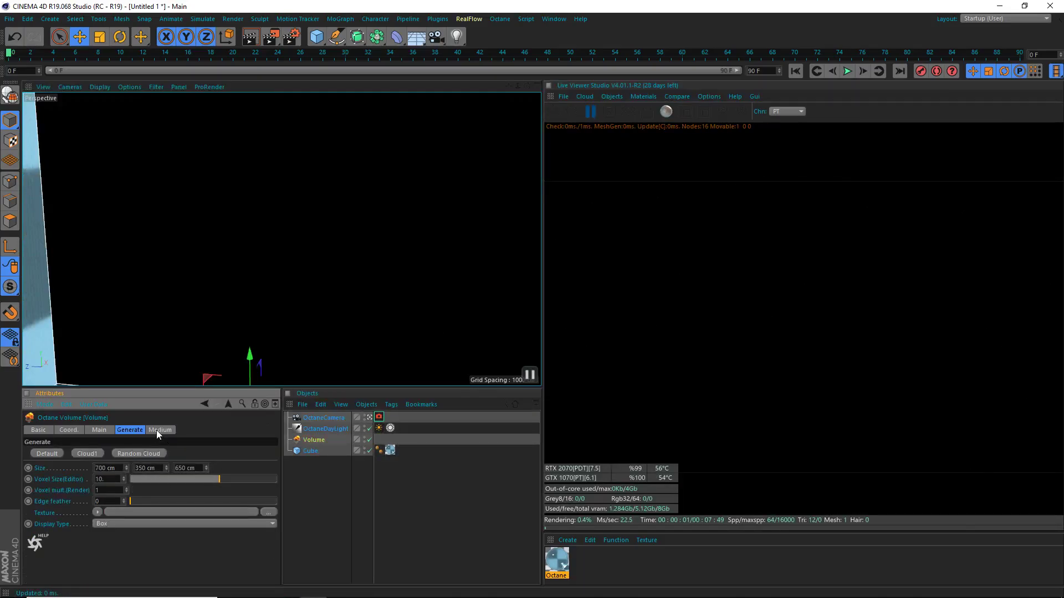
{"action": "left_click", "coordinate": [158, 430]}
{"action": "left_click", "coordinate": [138, 453]}
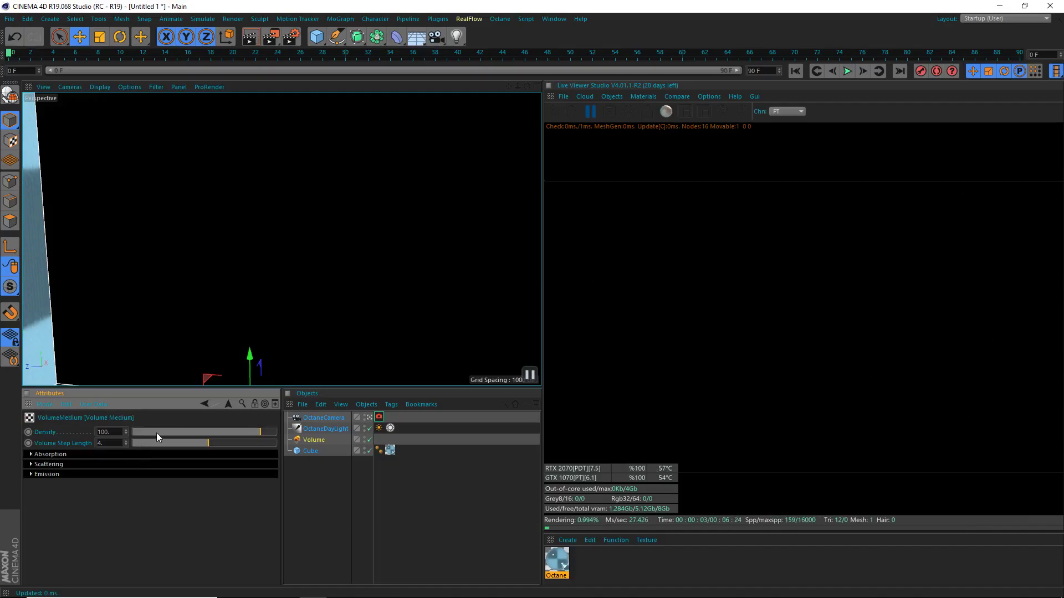
{"action": "left_click_drag", "start_coordinate": [156, 433], "coordinate": [149, 431]}
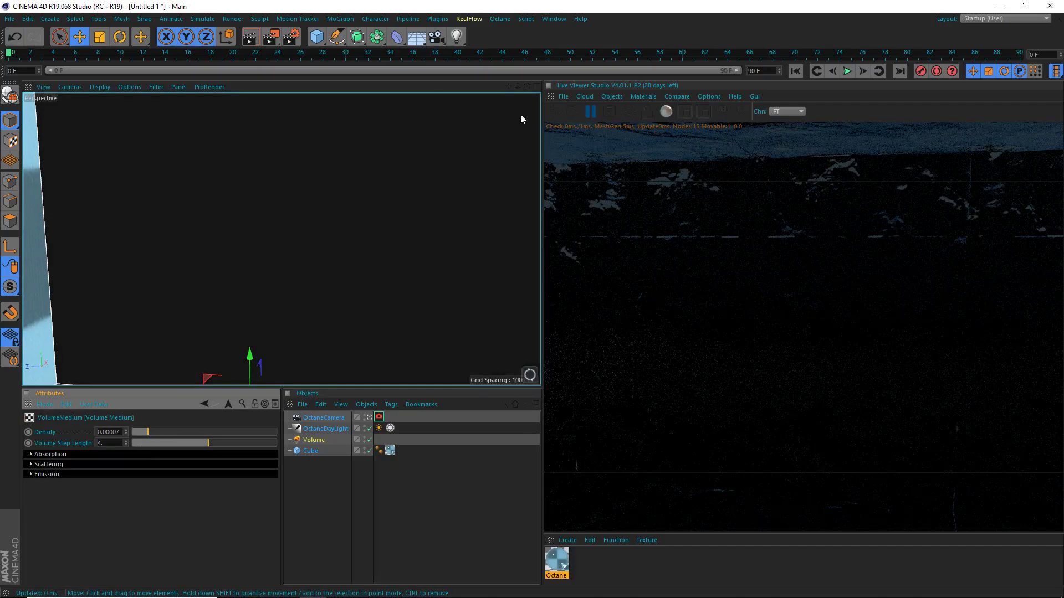
Reframe the Octane camera, leave its view to see the cube from above, and undo the accidental volume move
{"action": "left_click_drag", "start_coordinate": [517, 85], "coordinate": [493, 86]}
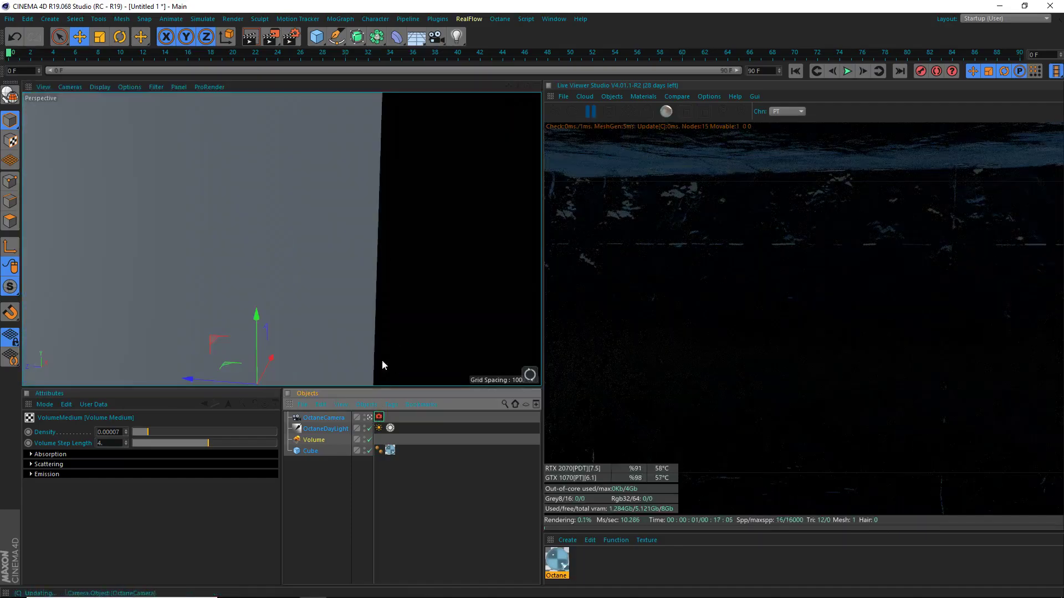
{"action": "left_click", "coordinate": [369, 417]}
{"action": "left_click_drag", "start_coordinate": [526, 85], "coordinate": [559, 108]}
{"action": "left_click_drag", "start_coordinate": [171, 328], "coordinate": [210, 308]}
{"action": "key", "text": "ctrl+z"}
Reposition the Octane camera horizontally and shift it forward along its Z axis inside the cube
{"action": "left_click", "coordinate": [328, 417]}
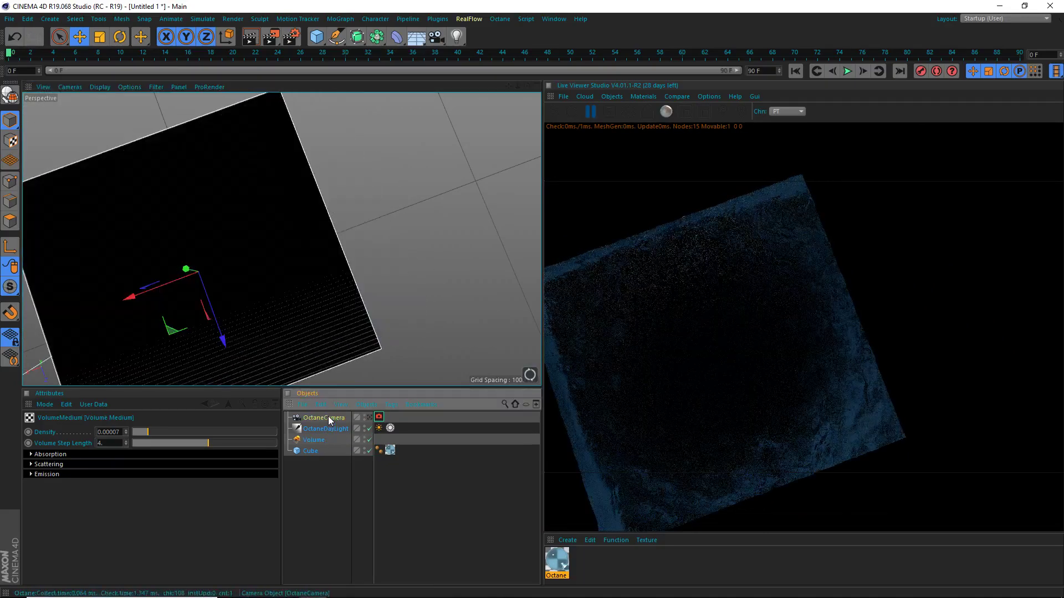
{"action": "left_click", "coordinate": [328, 417]}
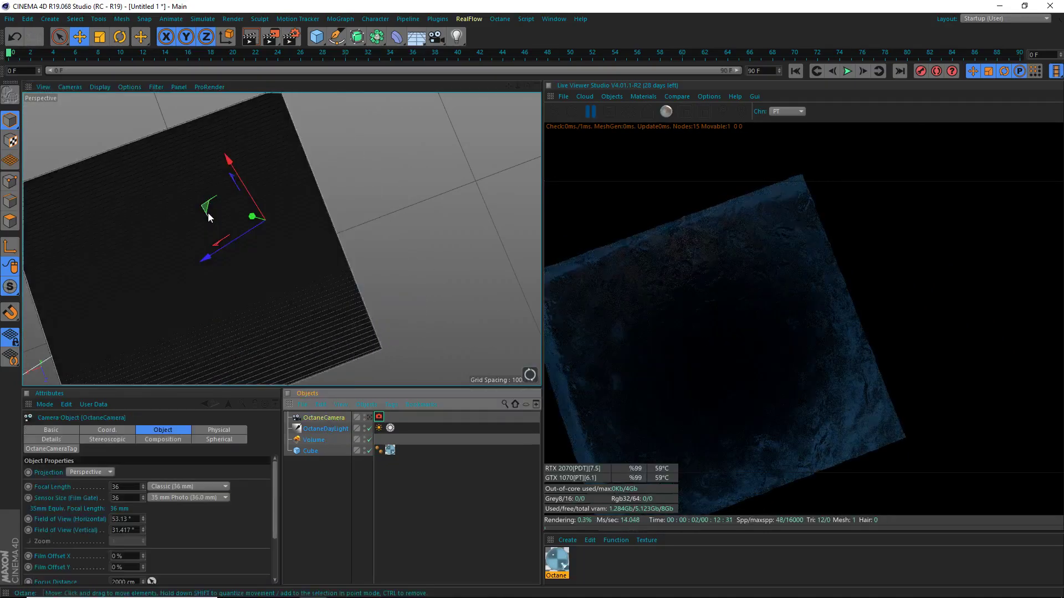
{"action": "left_click_drag", "start_coordinate": [210, 205], "coordinate": [300, 200]}
{"action": "left_click_drag", "start_coordinate": [527, 85], "coordinate": [518, 104]}
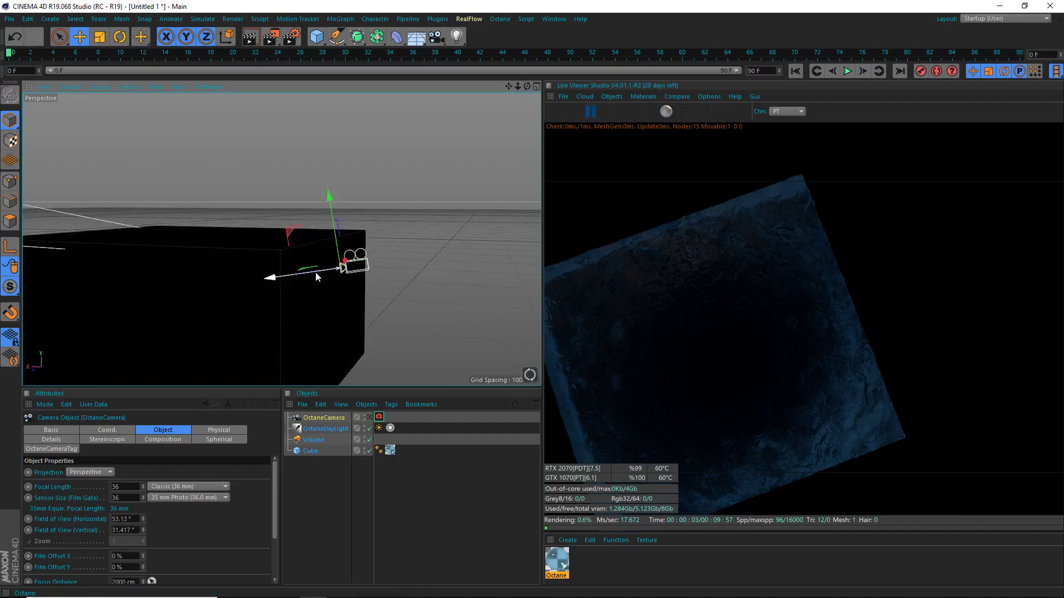
{"action": "left_click_drag", "start_coordinate": [315, 273], "coordinate": [272, 276]}
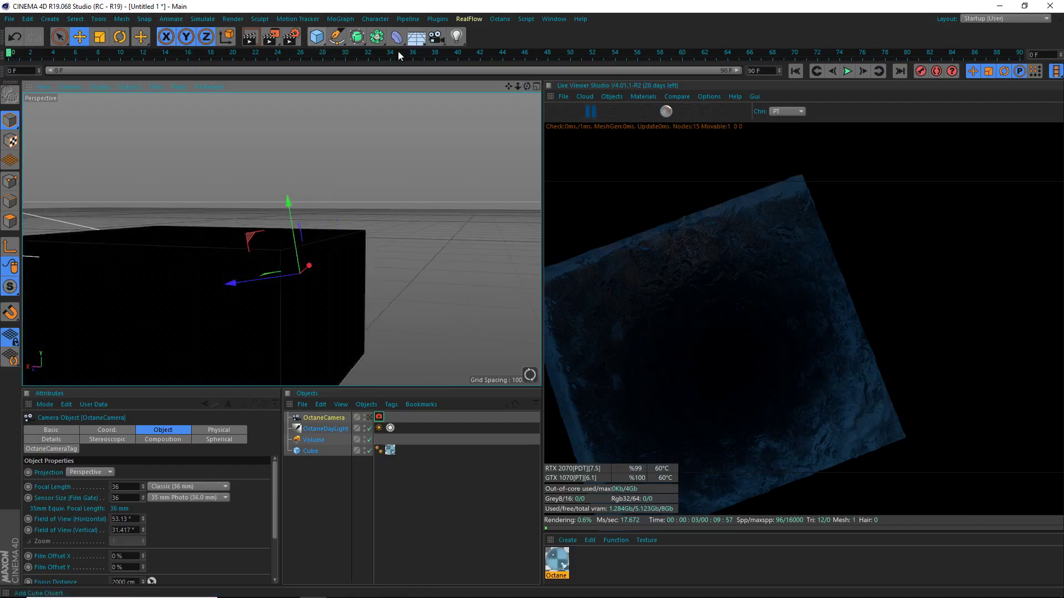
{"action": "left_click_drag", "start_coordinate": [527, 87], "coordinate": [521, 96]}
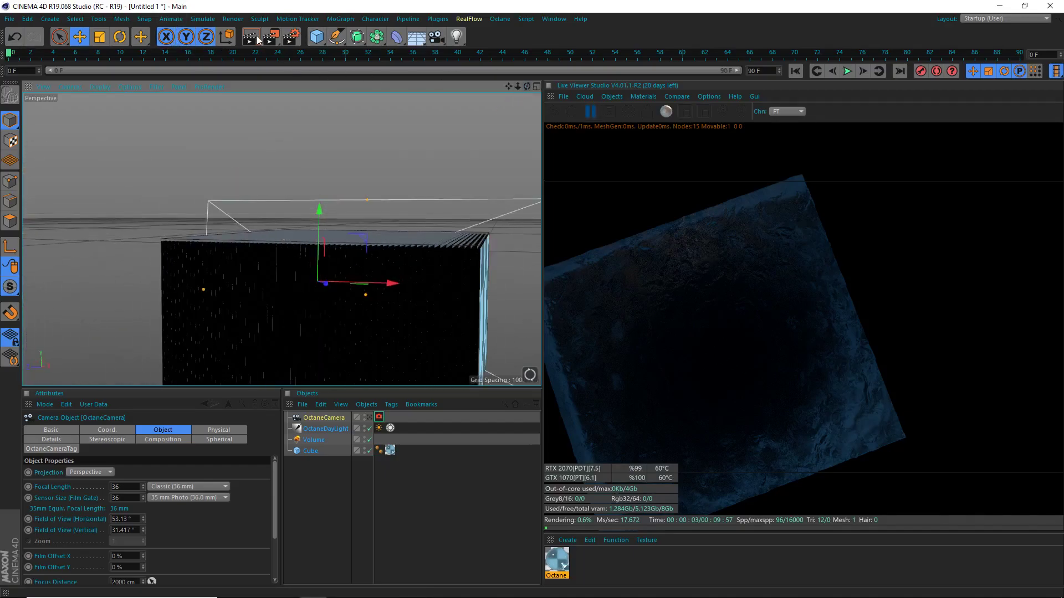
Rotate the Octane camera slightly about its red X axis to adjust its tilt
{"action": "left_click", "coordinate": [119, 37]}
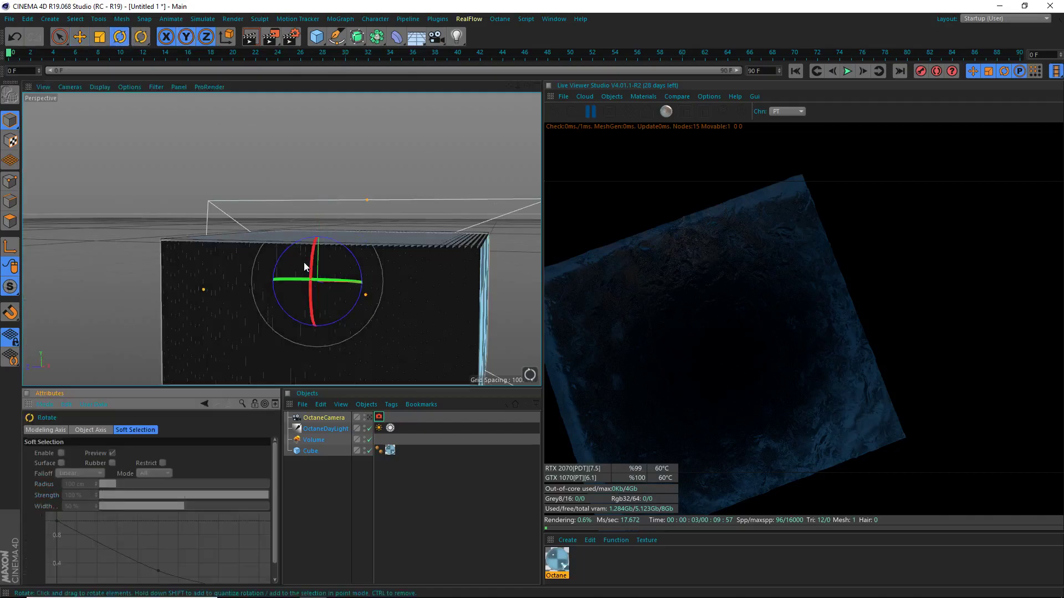
{"action": "left_click_drag", "start_coordinate": [307, 261], "coordinate": [304, 279]}
{"action": "left_click_drag", "start_coordinate": [526, 86], "coordinate": [438, 111]}
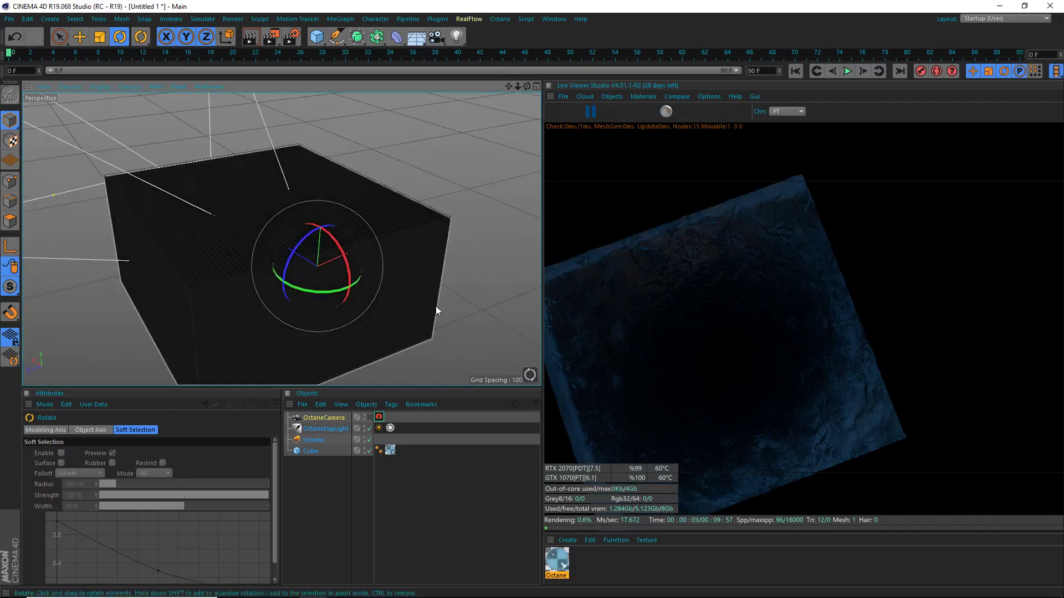
Add an Octane area light and raise it vertically to the cube's top face
{"action": "left_click", "coordinate": [643, 98]}
{"action": "mouse_move", "coordinate": [611, 98]}
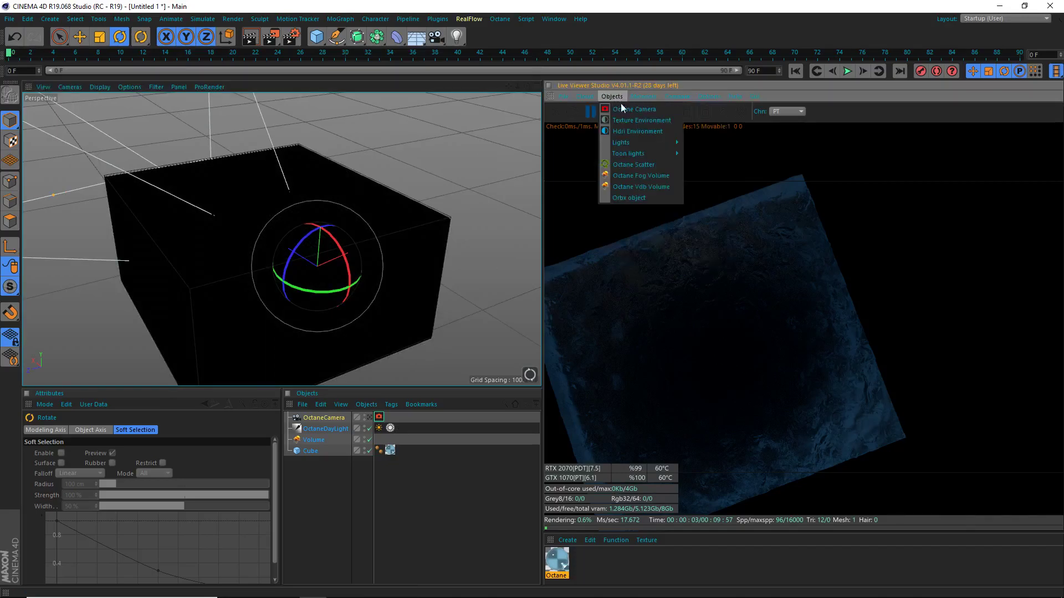
{"action": "mouse_move", "coordinate": [633, 143]}
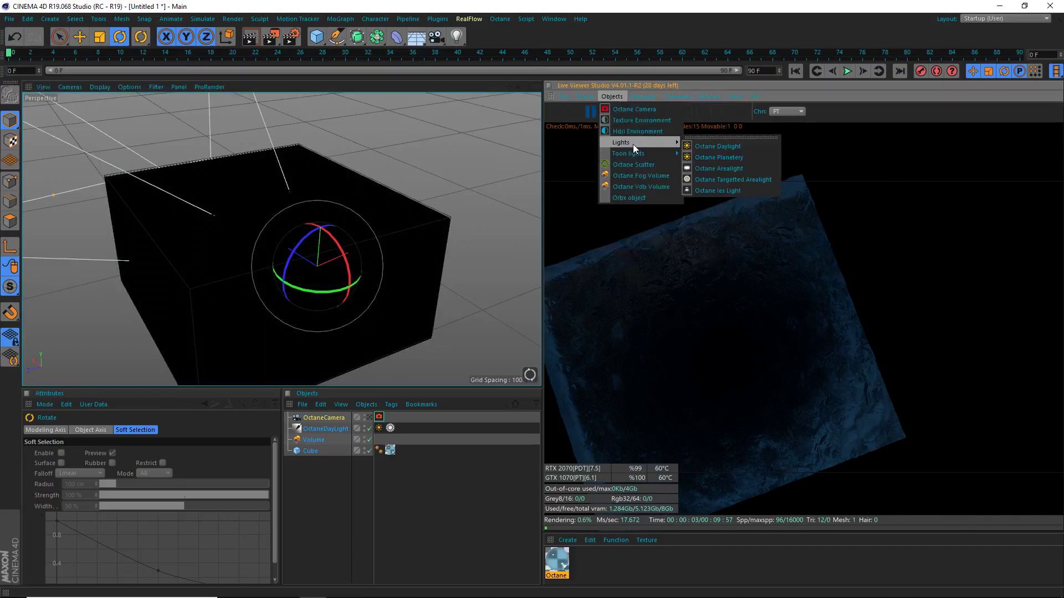
{"action": "left_click", "coordinate": [737, 170]}
{"action": "key", "text": "e"}
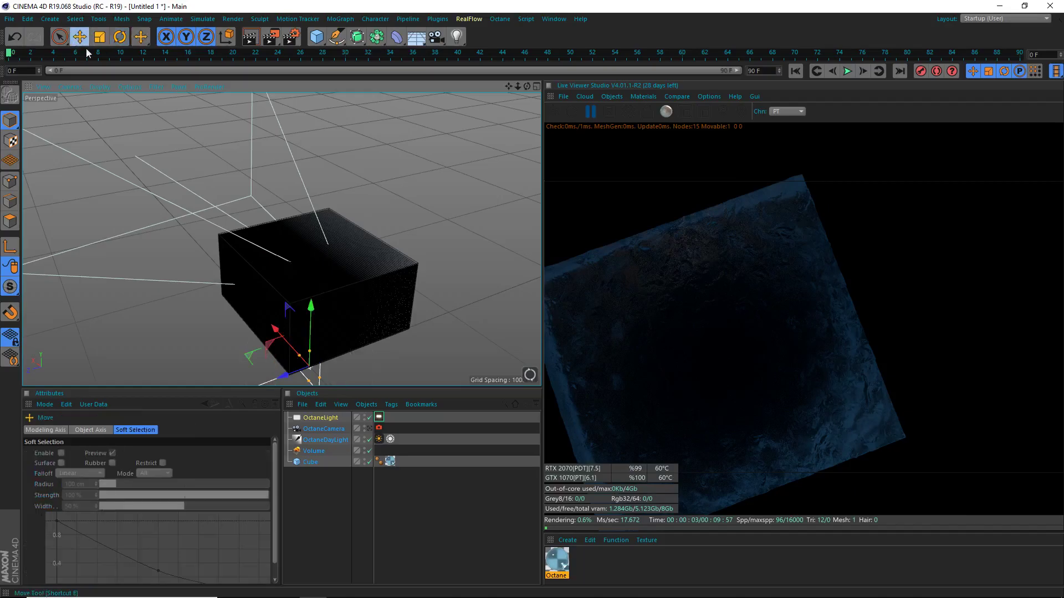
{"action": "left_click_drag", "start_coordinate": [311, 302], "coordinate": [281, 191]}
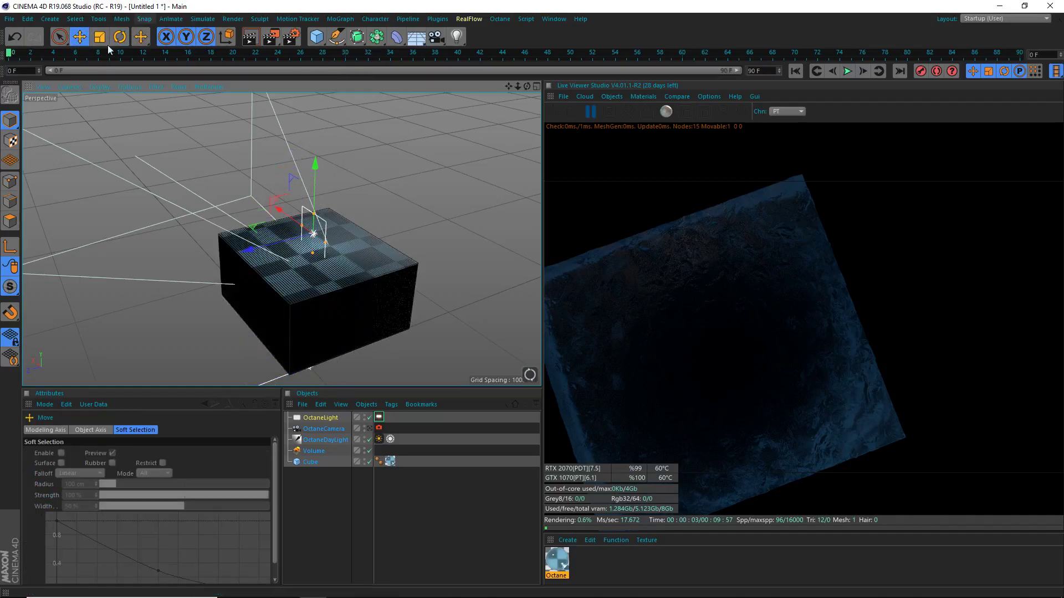
Rotate the area light to lie flat and face down into the cube, and restart the live render
{"action": "key", "text": "r"}
{"action": "left_click_drag", "start_coordinate": [299, 206], "coordinate": [277, 267]}
{"action": "scroll", "coordinate": [354, 275], "scroll_direction": "up", "scroll_amount": 3}
{"action": "scroll", "coordinate": [353, 276], "scroll_direction": "up", "scroll_amount": 1}
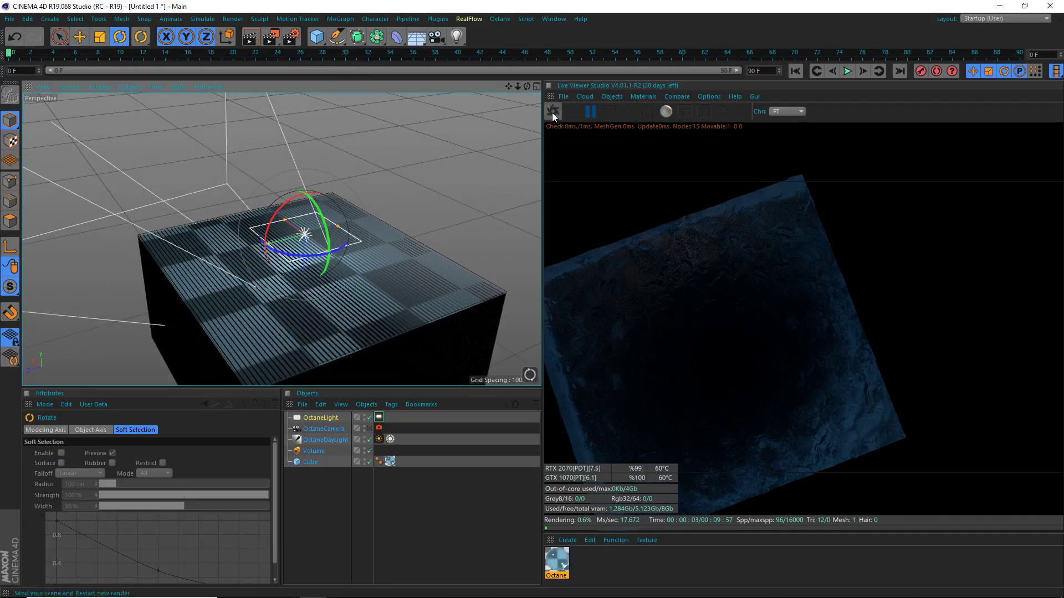
{"action": "left_click", "coordinate": [553, 114]}
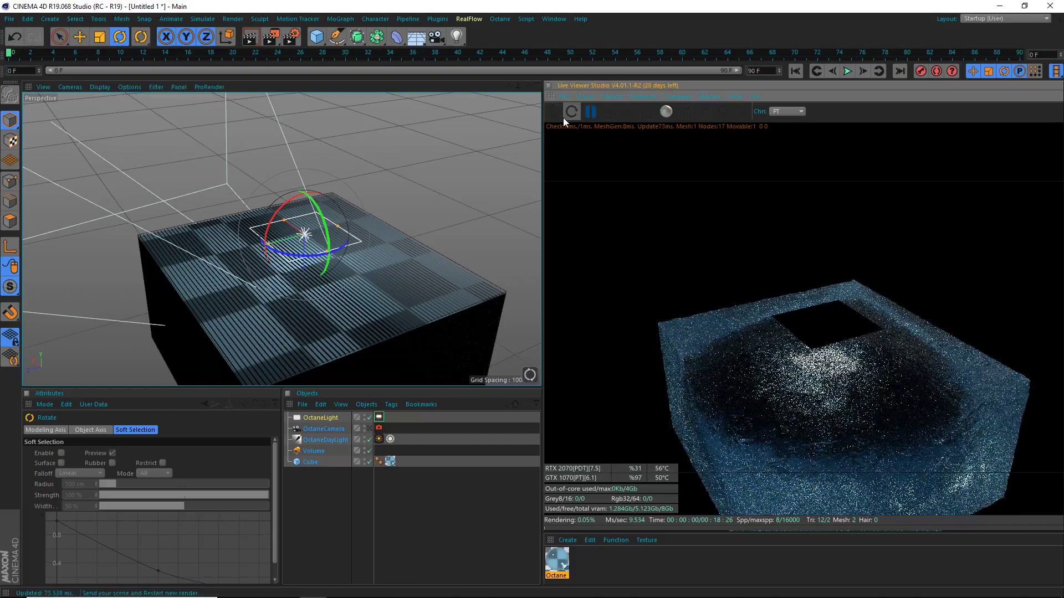
Shrink the area light in both width and length to a small panel
{"action": "scroll", "coordinate": [371, 199], "scroll_direction": "up", "scroll_amount": 3}
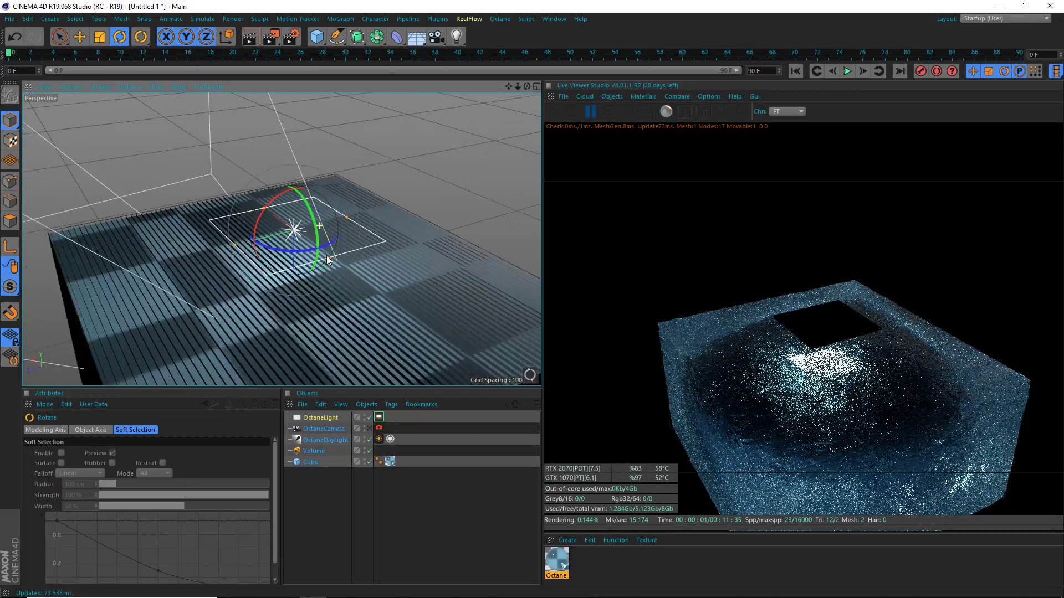
{"action": "left_click_drag", "start_coordinate": [330, 210], "coordinate": [249, 198]}
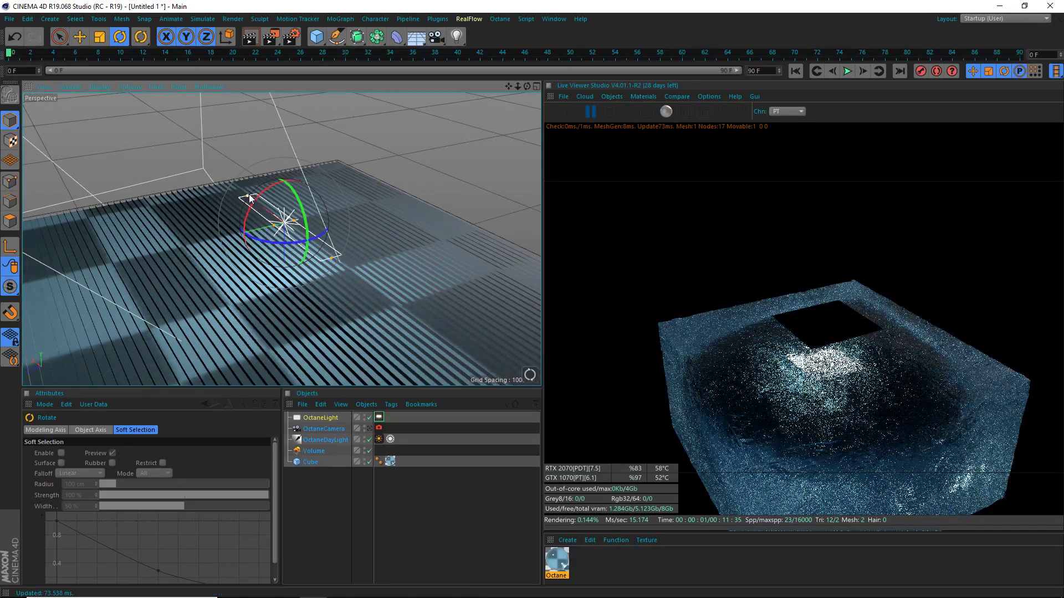
{"action": "left_click_drag", "start_coordinate": [258, 200], "coordinate": [270, 226]}
Adjust the area light's height along its Z axis so it sits right at the cube's top surface
{"action": "left_click", "coordinate": [79, 36]}
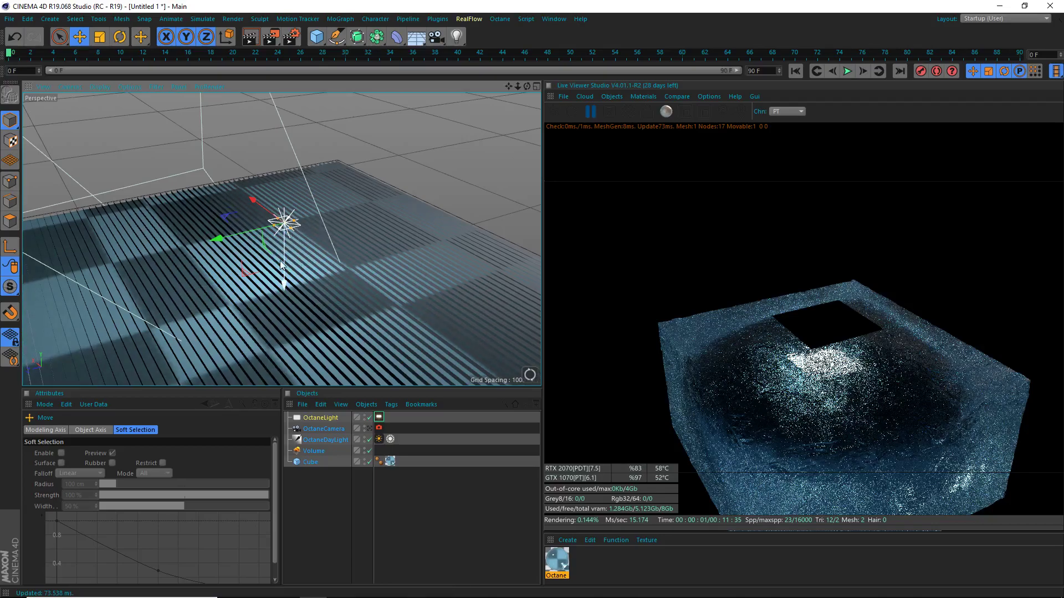
{"action": "mouse_move", "coordinate": [281, 265]}
{"action": "left_mouse_down"}
{"action": "mouse_move", "coordinate": [277, 330]}
{"action": "mouse_move", "coordinate": [281, 317]}
{"action": "left_mouse_up"}
{"action": "scroll", "coordinate": [287, 320], "scroll_direction": "up", "scroll_amount": 3}
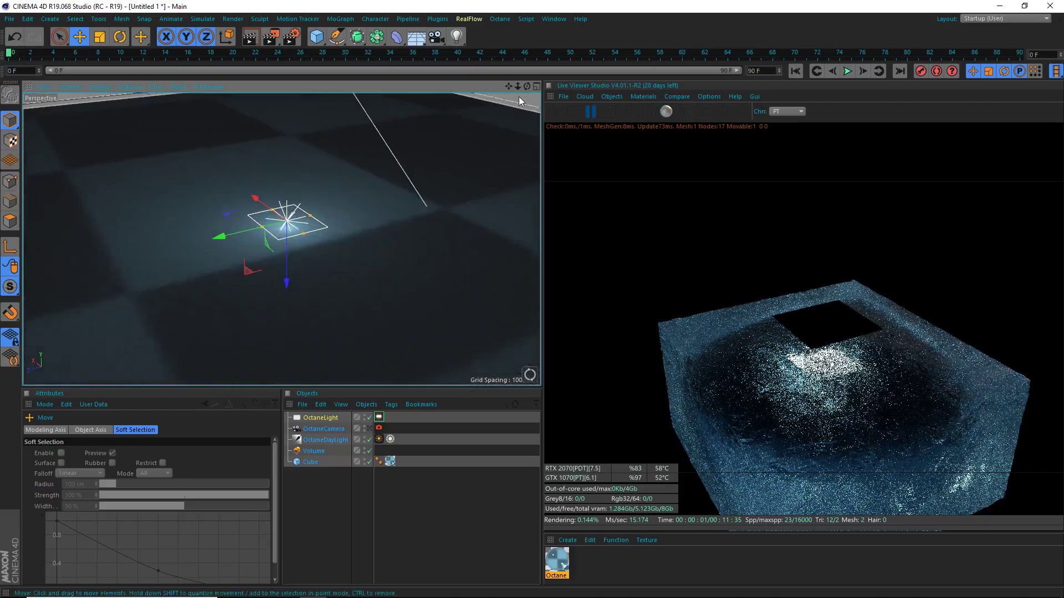
{"action": "left_click_drag", "start_coordinate": [530, 89], "coordinate": [532, 116]}
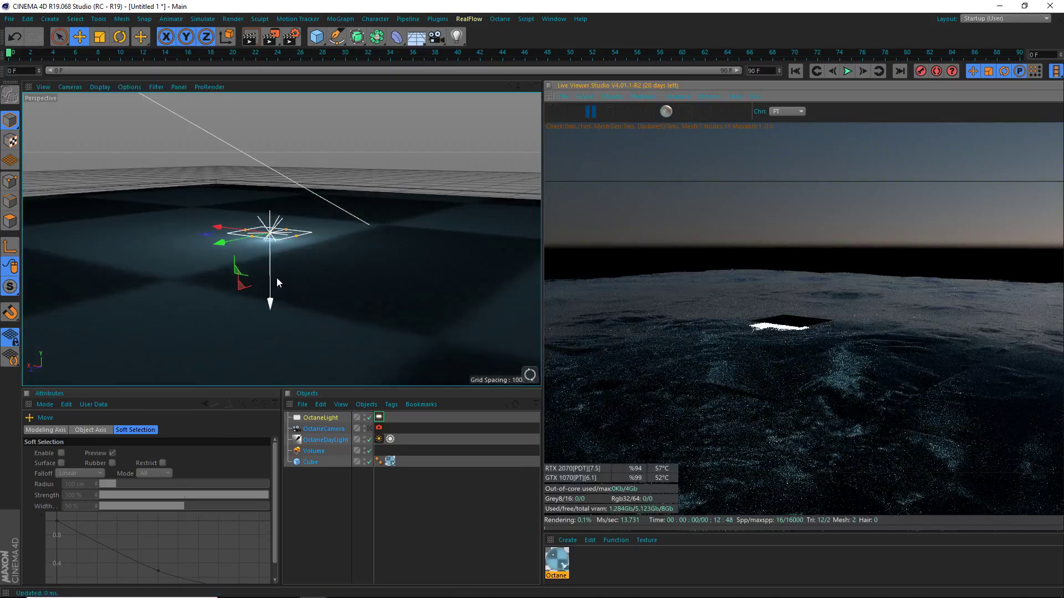
{"action": "left_click_drag", "start_coordinate": [273, 278], "coordinate": [275, 271]}
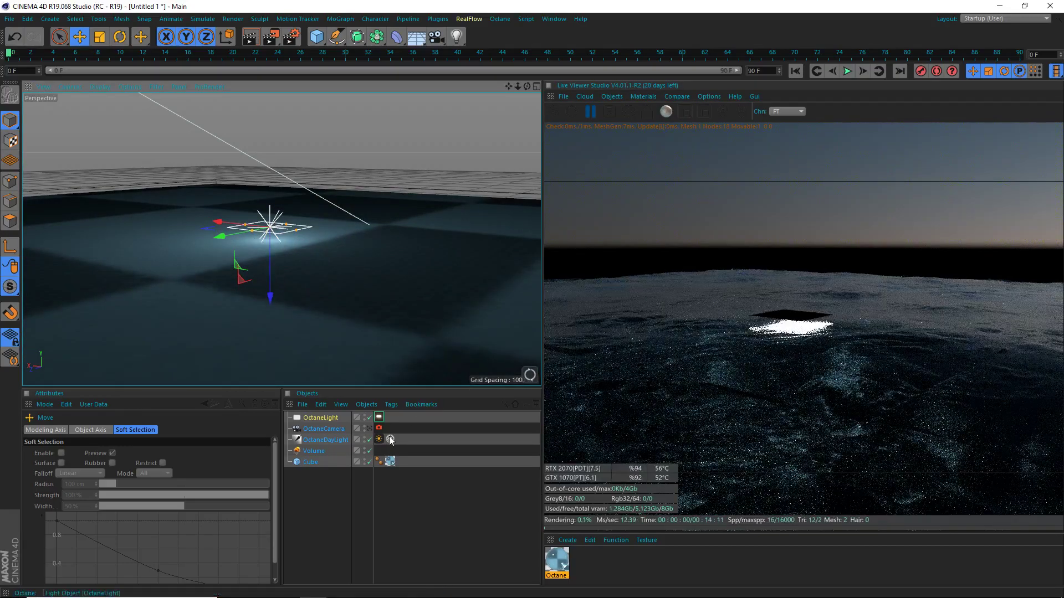
{"action": "mouse_move", "coordinate": [271, 294]}
{"action": "left_mouse_down"}
{"action": "mouse_move", "coordinate": [276, 303]}
{"action": "mouse_move", "coordinate": [272, 288]}
{"action": "left_mouse_up"}
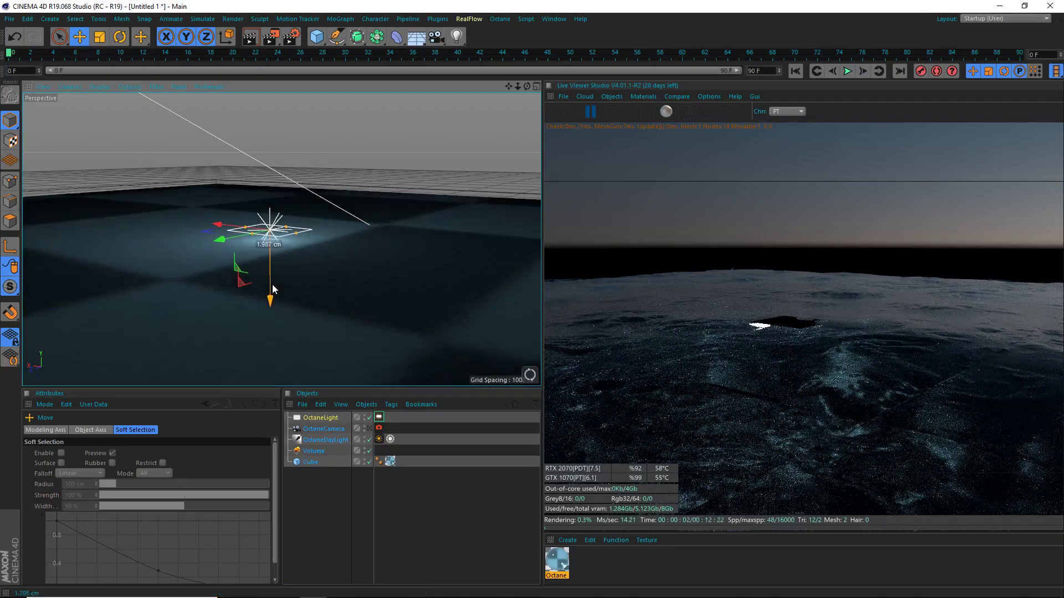
Look through the Octane camera again and pan it to centre the area light in the frame
{"action": "left_click", "coordinate": [370, 430]}
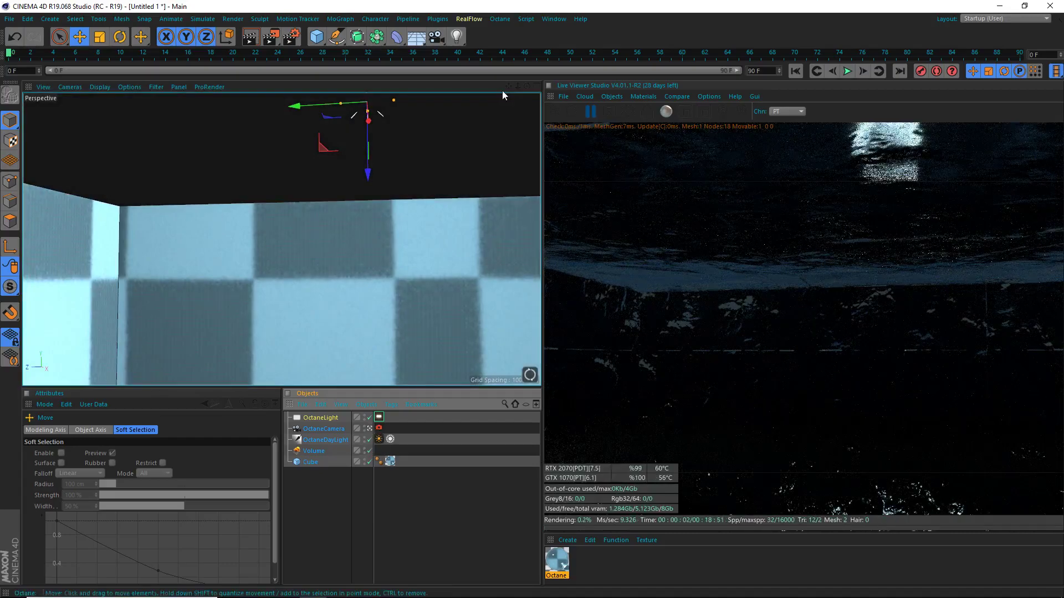
{"action": "mouse_move", "coordinate": [509, 86]}
{"action": "left_mouse_down"}
{"action": "mouse_move", "coordinate": [488, 89]}
{"action": "mouse_move", "coordinate": [554, 85]}
{"action": "mouse_move", "coordinate": [393, 96]}
{"action": "mouse_move", "coordinate": [363, 86]}
{"action": "mouse_move", "coordinate": [524, 85]}
{"action": "left_mouse_up"}
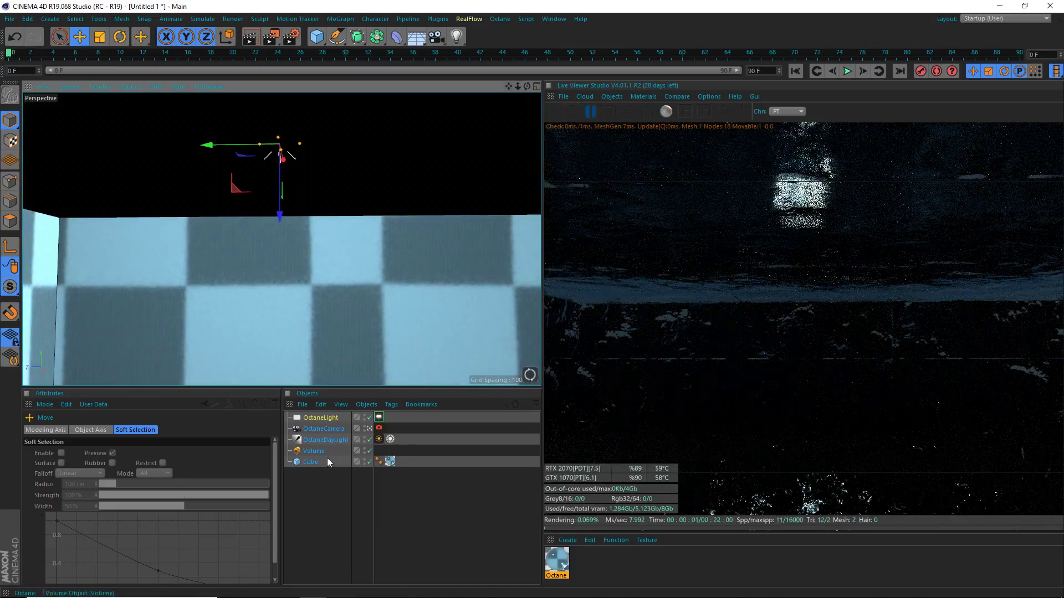
Raise the fog volume's medium density in stages to about 2.716
{"action": "left_click", "coordinate": [313, 451]}
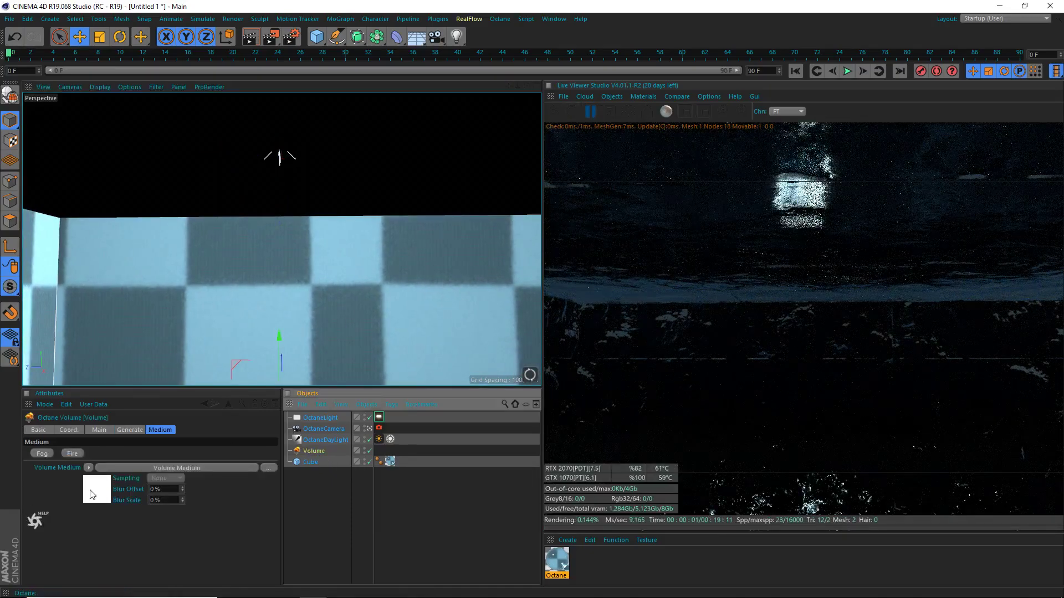
{"action": "left_click", "coordinate": [92, 477]}
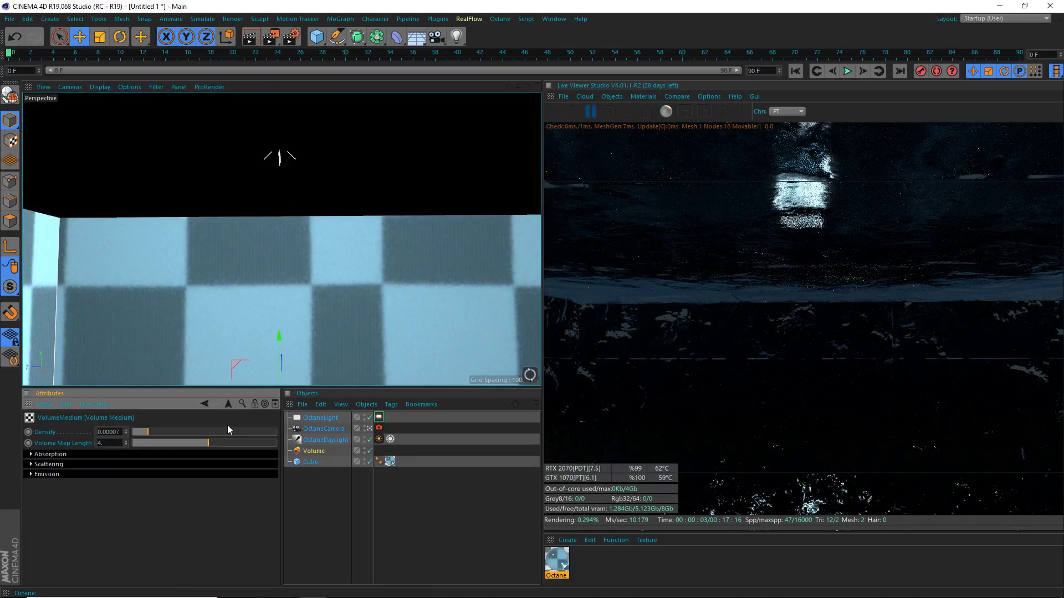
{"action": "left_click", "coordinate": [205, 433]}
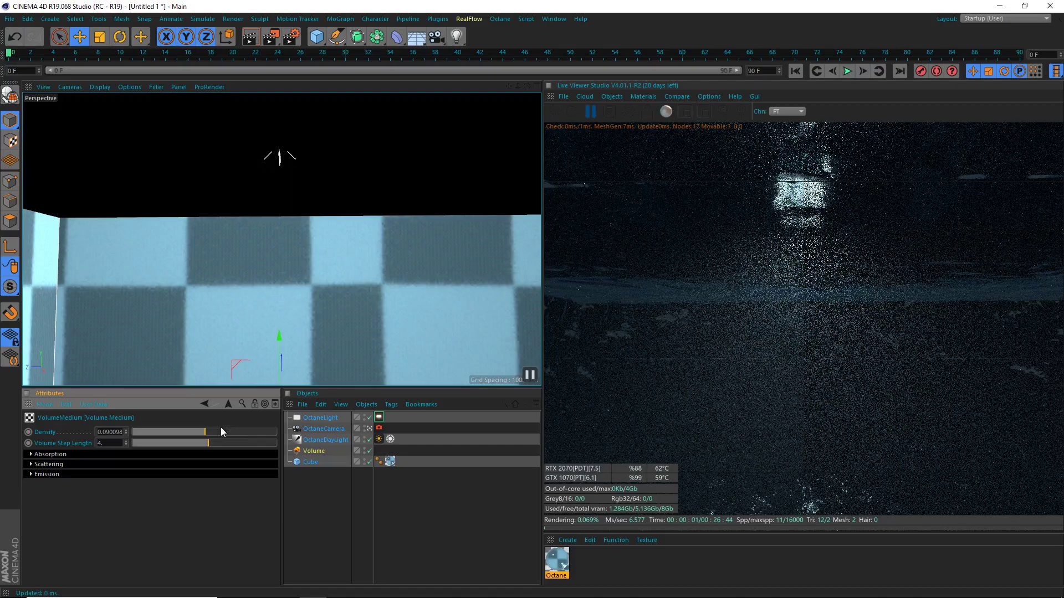
{"action": "left_click", "coordinate": [219, 432]}
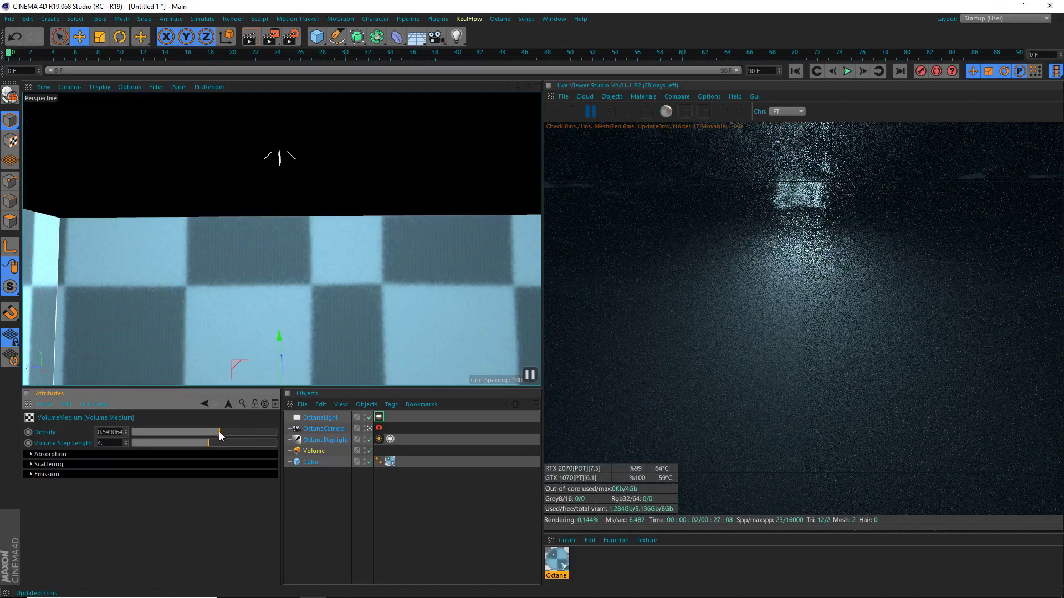
{"action": "left_click_drag", "start_coordinate": [219, 433], "coordinate": [226, 434]}
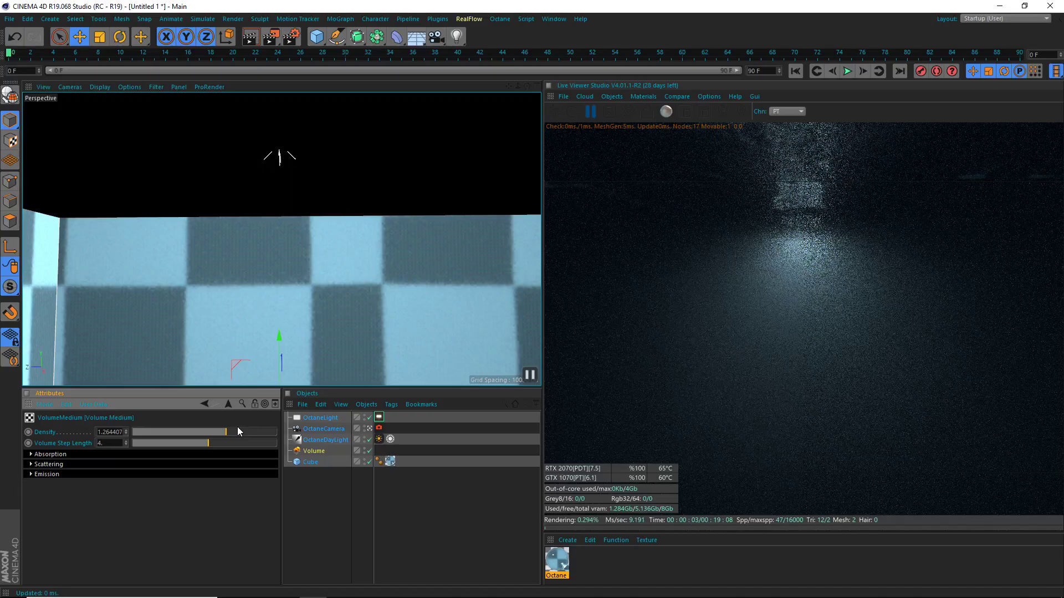
{"action": "left_click", "coordinate": [232, 432]}
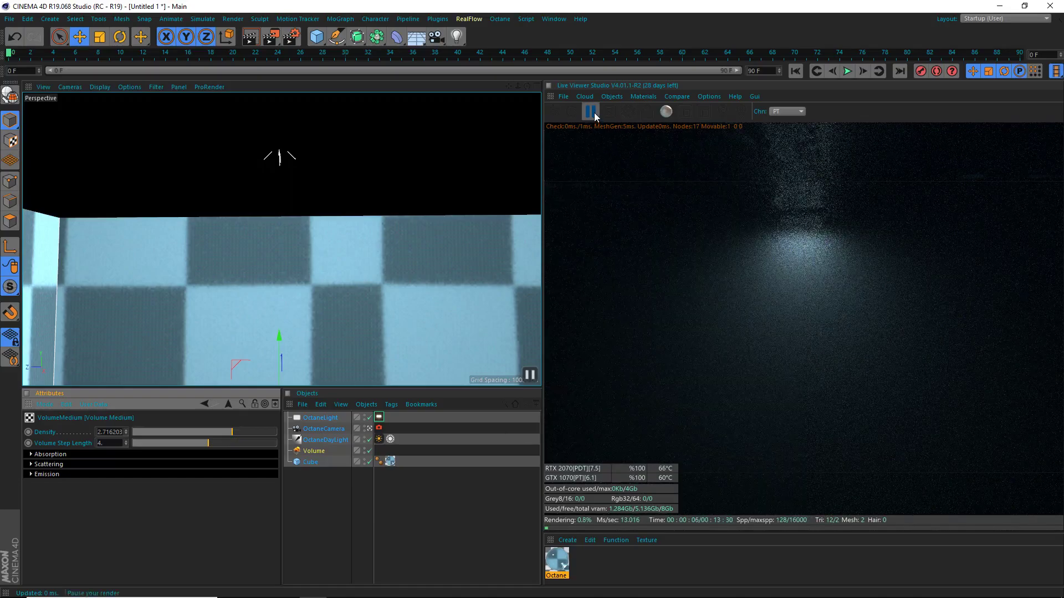
Enable denoising with denoise volumes and denoise on completion in Octane's camera imager settings
{"action": "left_click", "coordinate": [500, 18]}
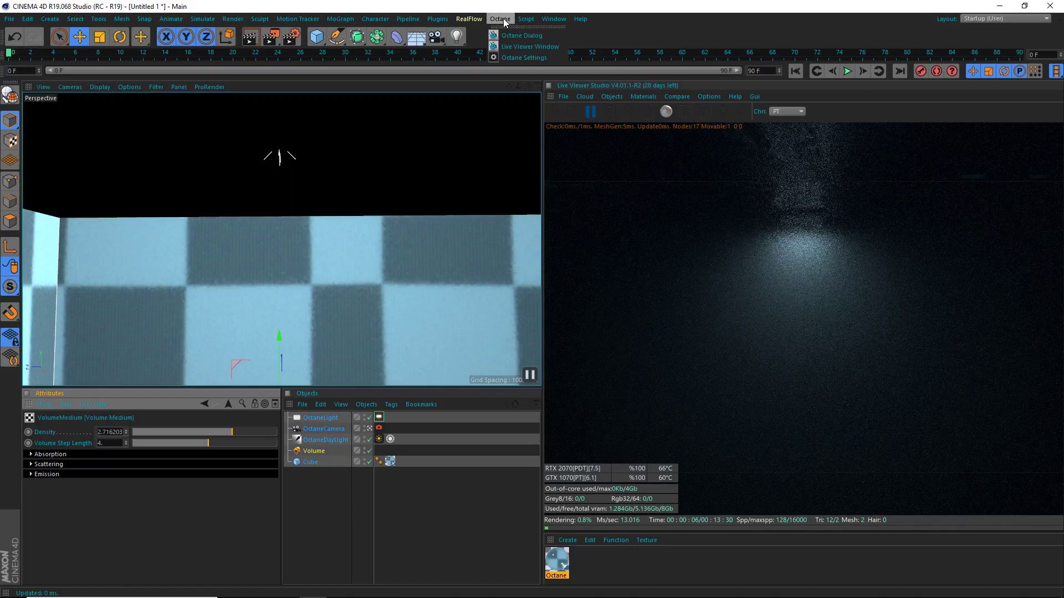
{"action": "left_click", "coordinate": [517, 58]}
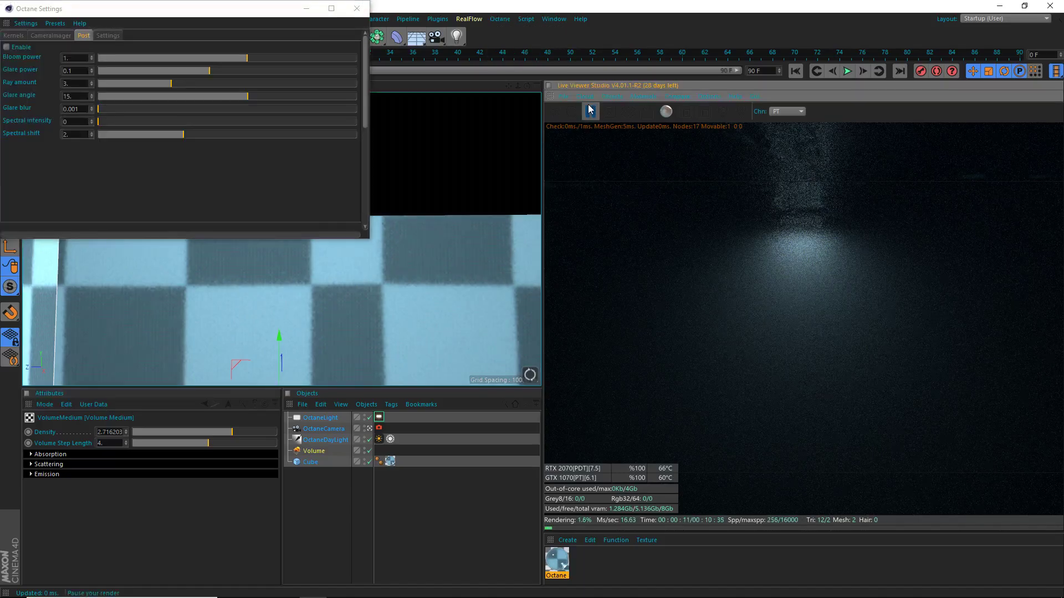
{"action": "left_click_drag", "start_coordinate": [194, 9], "coordinate": [304, 60]}
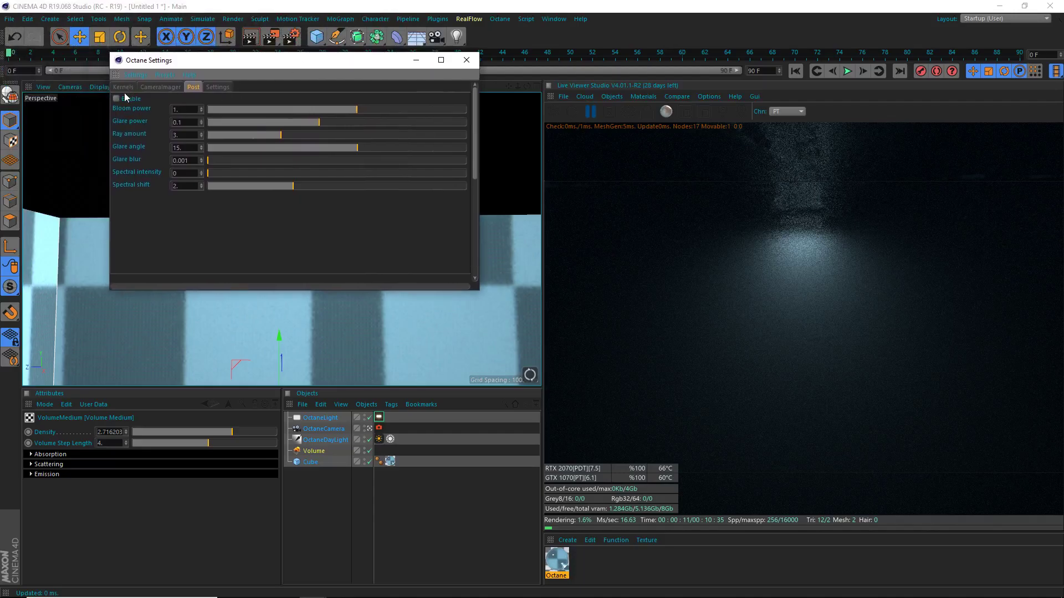
{"action": "left_click", "coordinate": [159, 88]}
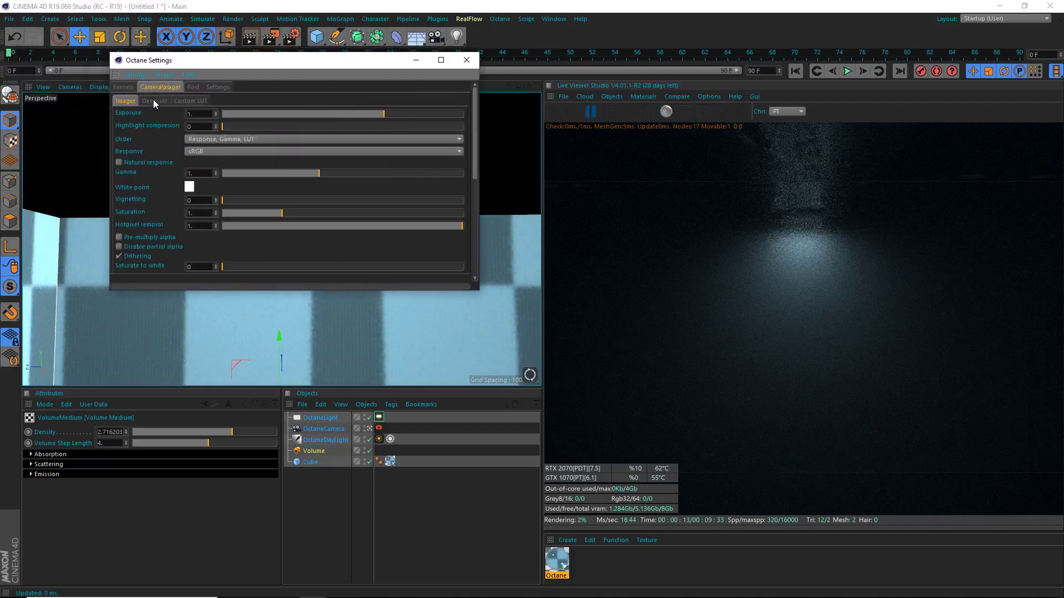
{"action": "left_click", "coordinate": [153, 102]}
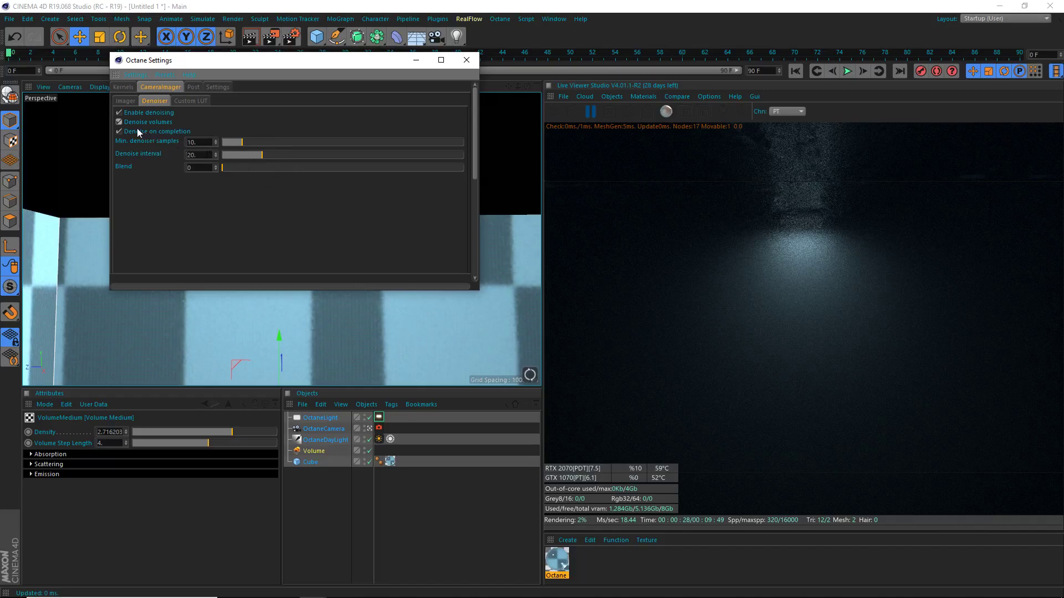
{"action": "left_click", "coordinate": [467, 59]}
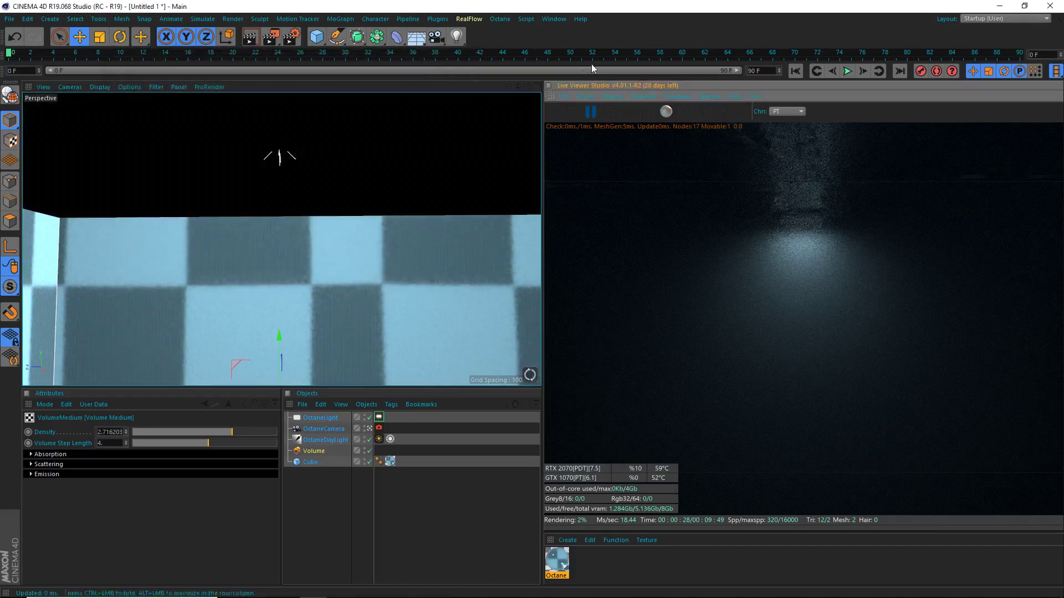
Set the Pathtracing kernel's maximum samples to 256 and restart the live render
{"action": "left_click", "coordinate": [500, 18]}
{"action": "left_click", "coordinate": [551, 46]}
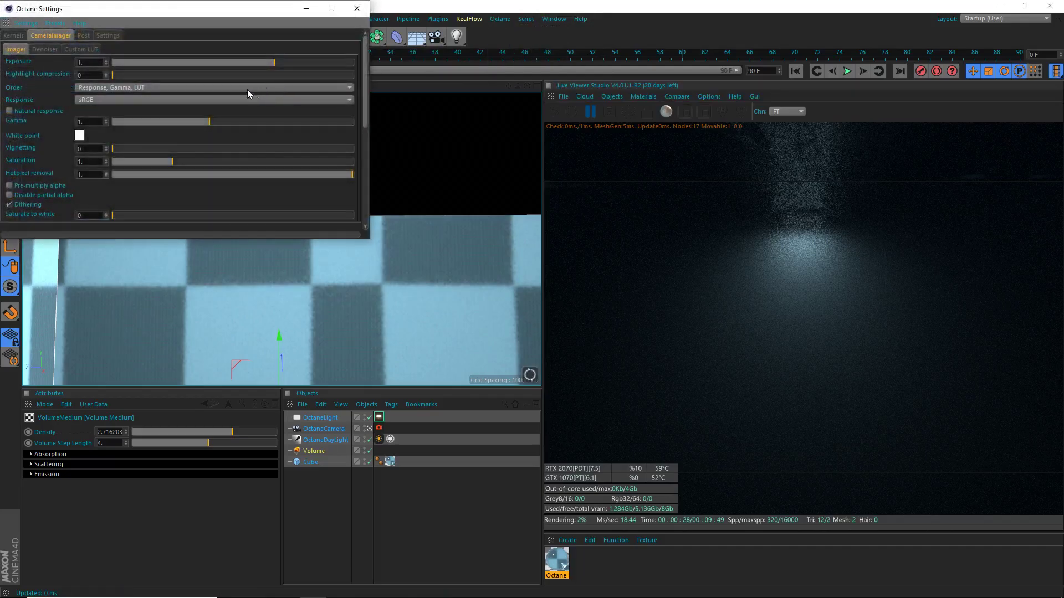
{"action": "left_click", "coordinate": [11, 35]}
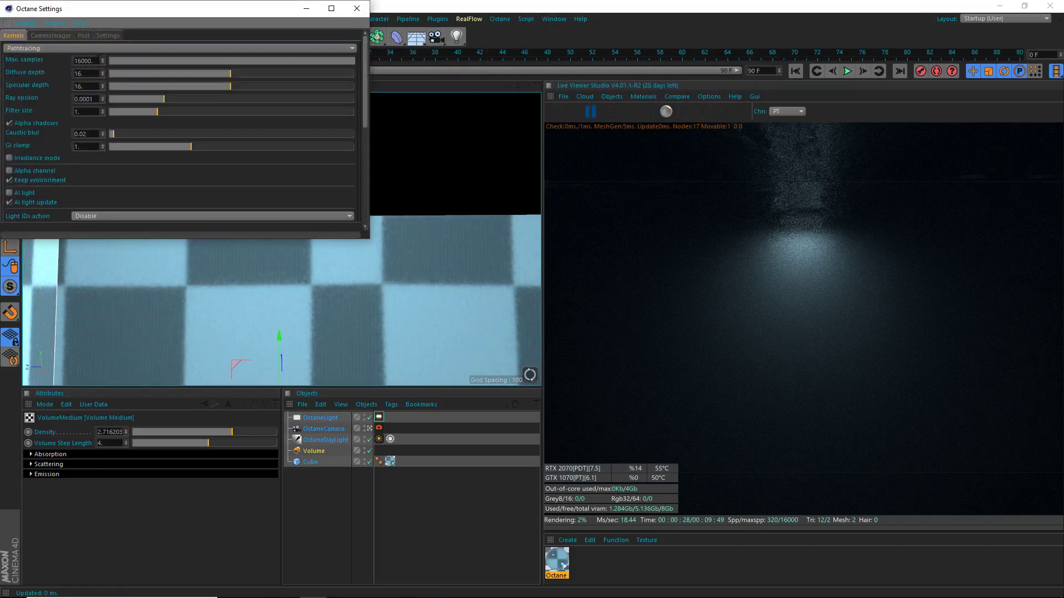
{"action": "left_click", "coordinate": [358, 7]}
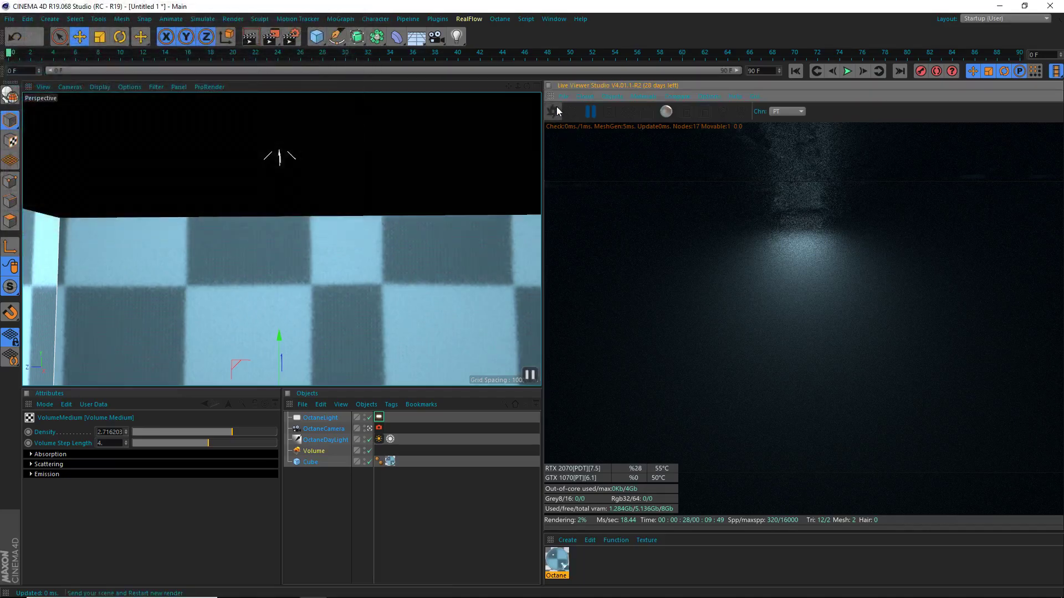
{"action": "left_click", "coordinate": [553, 111]}
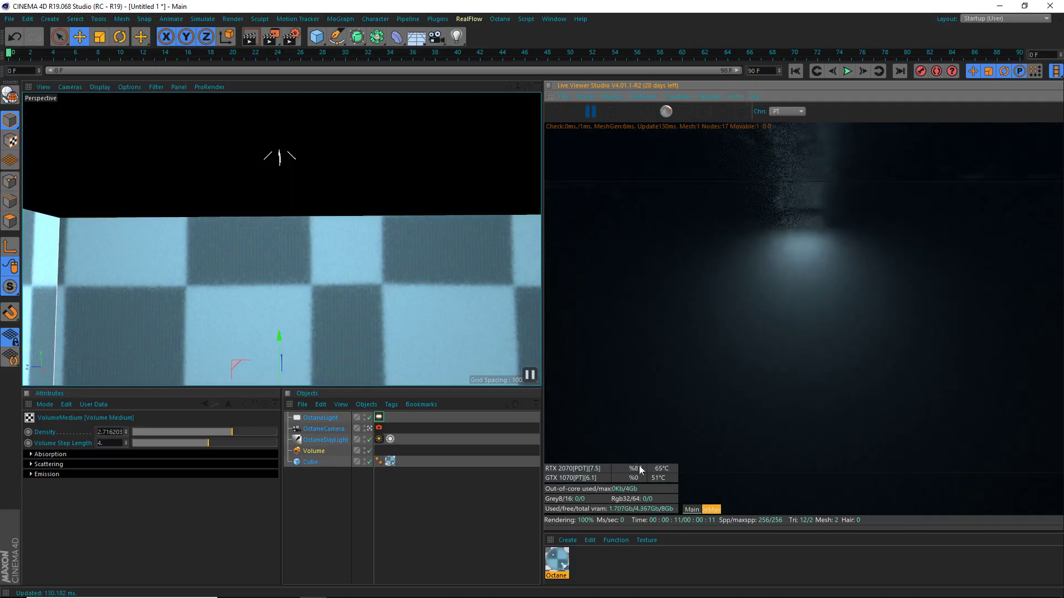
Compare the main render pass with the denoised pass in the Live Viewer and check the kernel settings
{"action": "left_click", "coordinate": [690, 510]}
{"action": "left_click", "coordinate": [714, 510]}
{"action": "left_click", "coordinate": [727, 100]}
{"action": "mouse_move", "coordinate": [608, 100]}
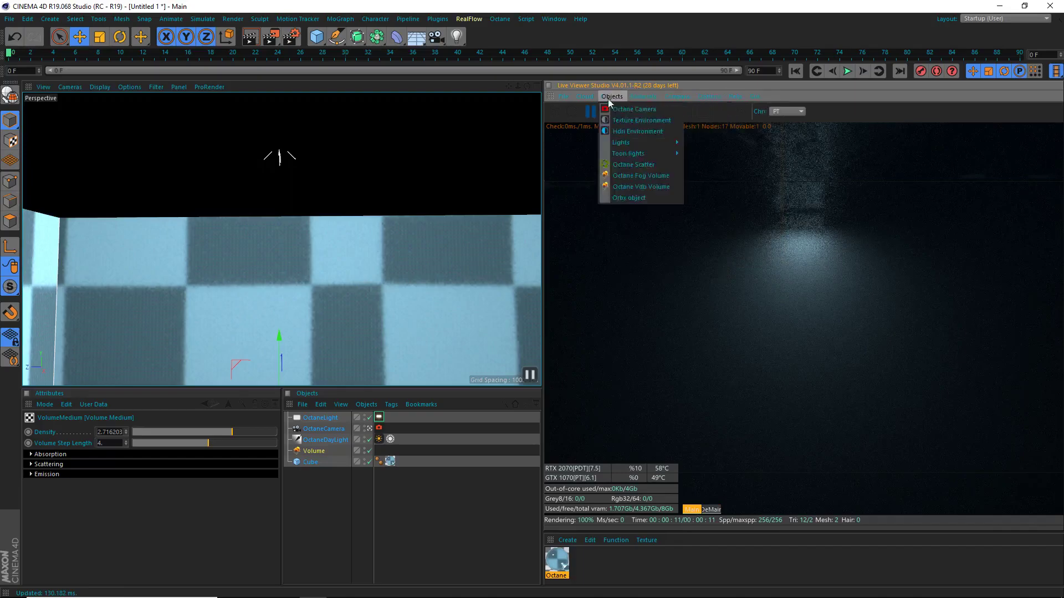
{"action": "left_click", "coordinate": [506, 4]}
{"action": "left_click", "coordinate": [497, 18]}
{"action": "left_click", "coordinate": [502, 60]}
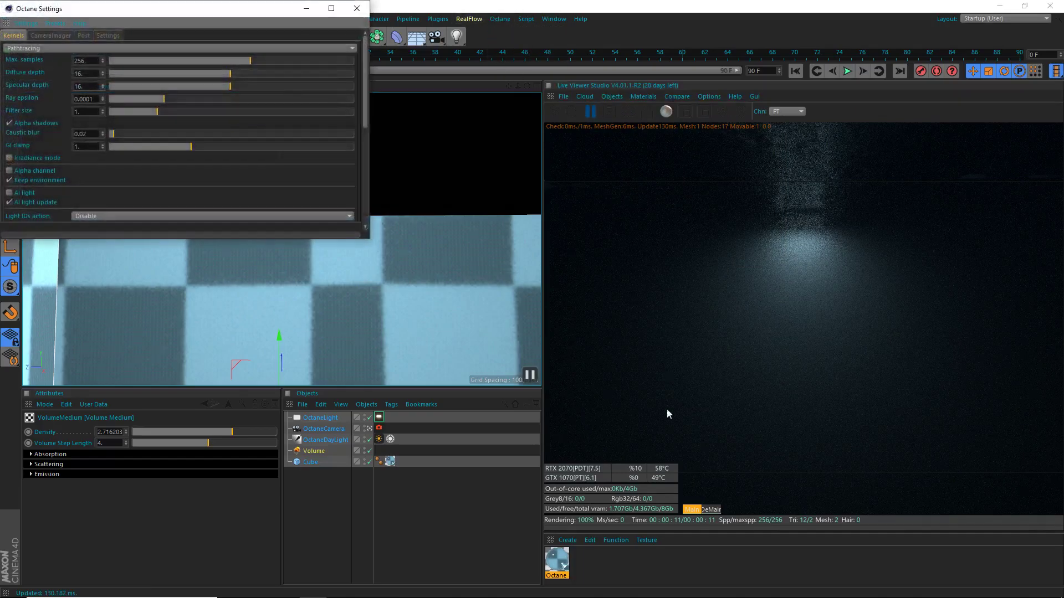
{"action": "left_click", "coordinate": [711, 512]}
{"action": "left_click", "coordinate": [696, 509]}
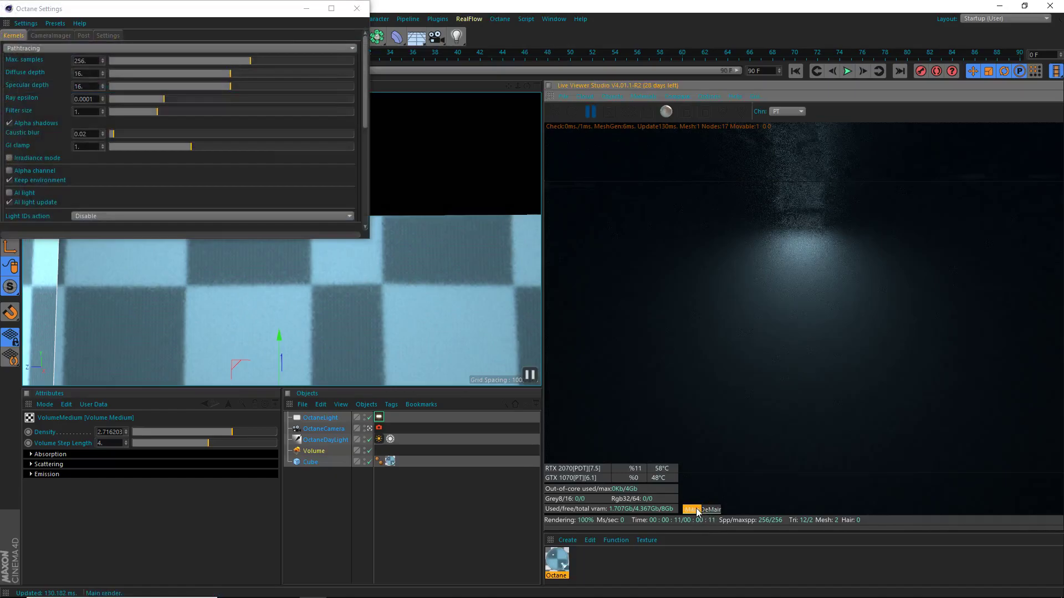
{"action": "left_click", "coordinate": [711, 509]}
Turn off denoising and denoise on completion in Octane's camera imager settings
{"action": "left_click", "coordinate": [53, 35]}
{"action": "left_click", "coordinate": [45, 49]}
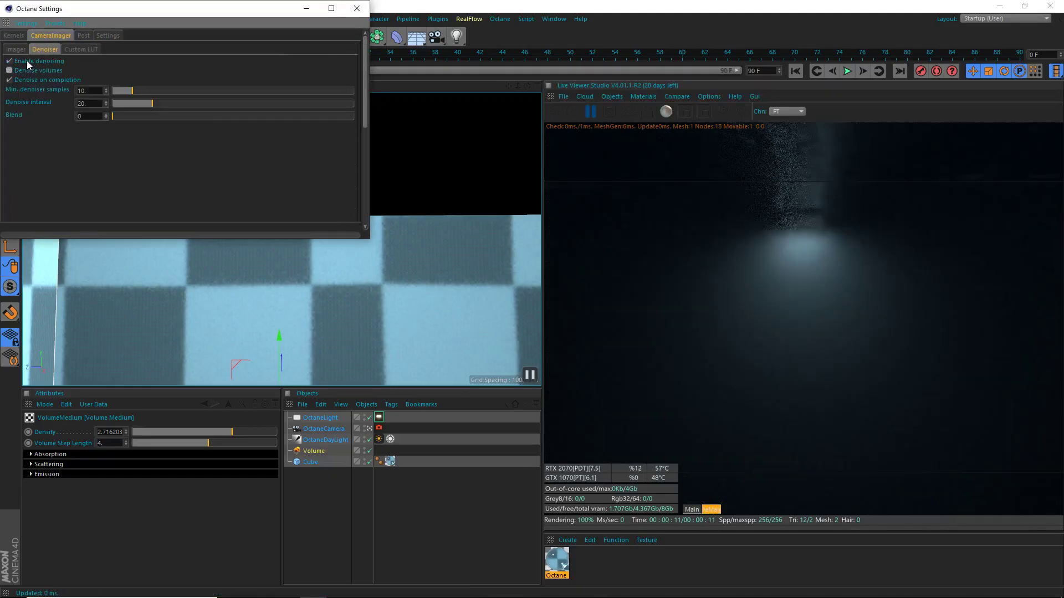
{"action": "left_click", "coordinate": [27, 61]}
{"action": "left_click", "coordinate": [21, 80]}
{"action": "left_click", "coordinate": [354, 6]}
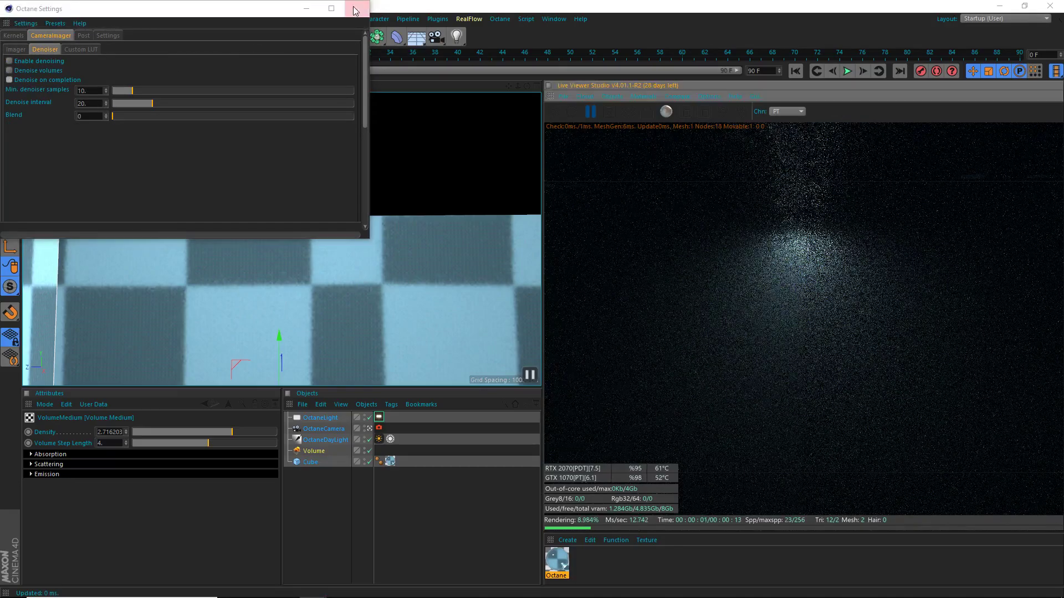
{"action": "left_click", "coordinate": [355, 10]}
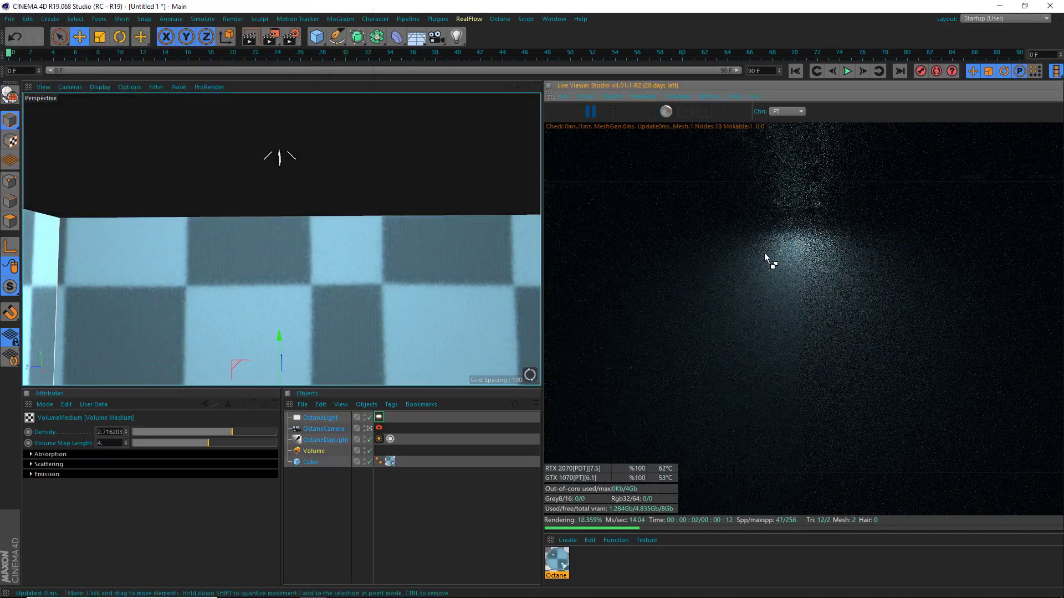
Bring up saving for the scene, cancel it, and pause the live render
{"action": "key", "text": "ctrl+s"}
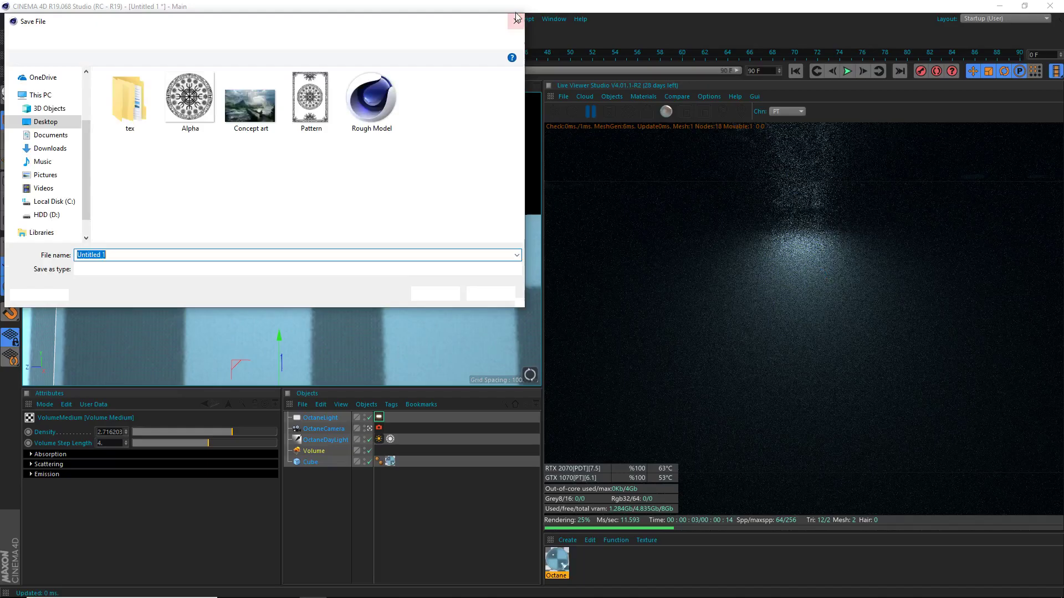
{"action": "key", "text": "Escape"}
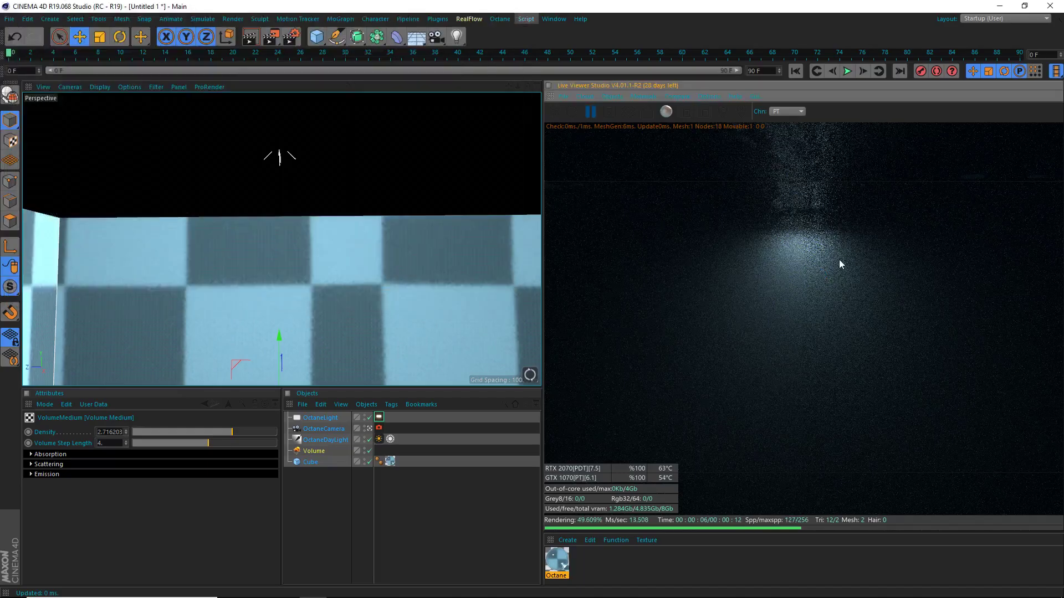
{"action": "left_click", "coordinate": [587, 112]}
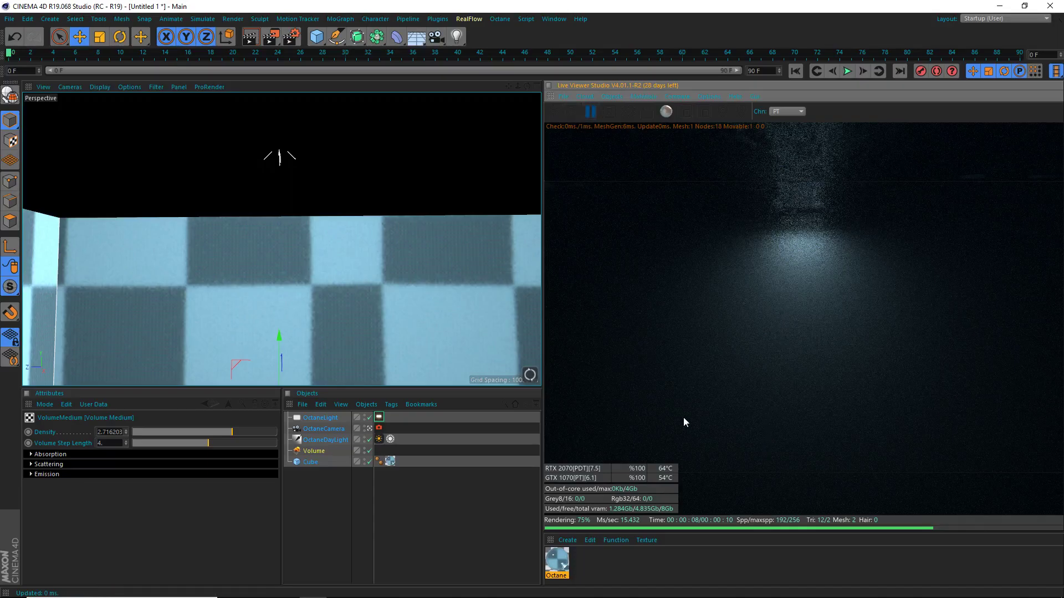
Give the area light an RgbSpectrum texture in a saturated blue, about RGB 0.05, 0.307, 0.9
{"action": "left_click", "coordinate": [379, 418]}
{"action": "left_click", "coordinate": [102, 476]}
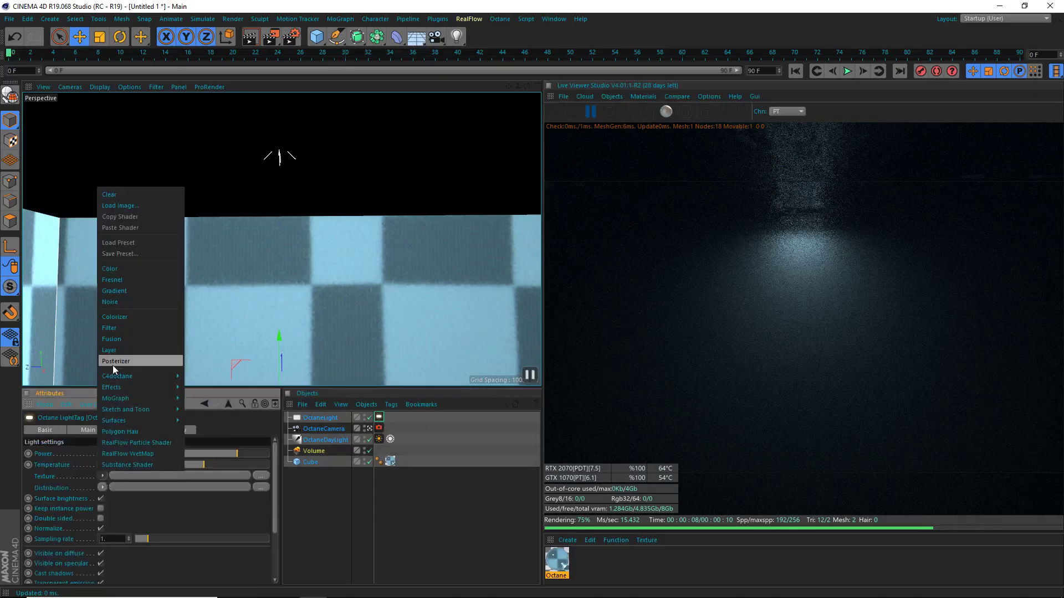
{"action": "mouse_move", "coordinate": [140, 377]}
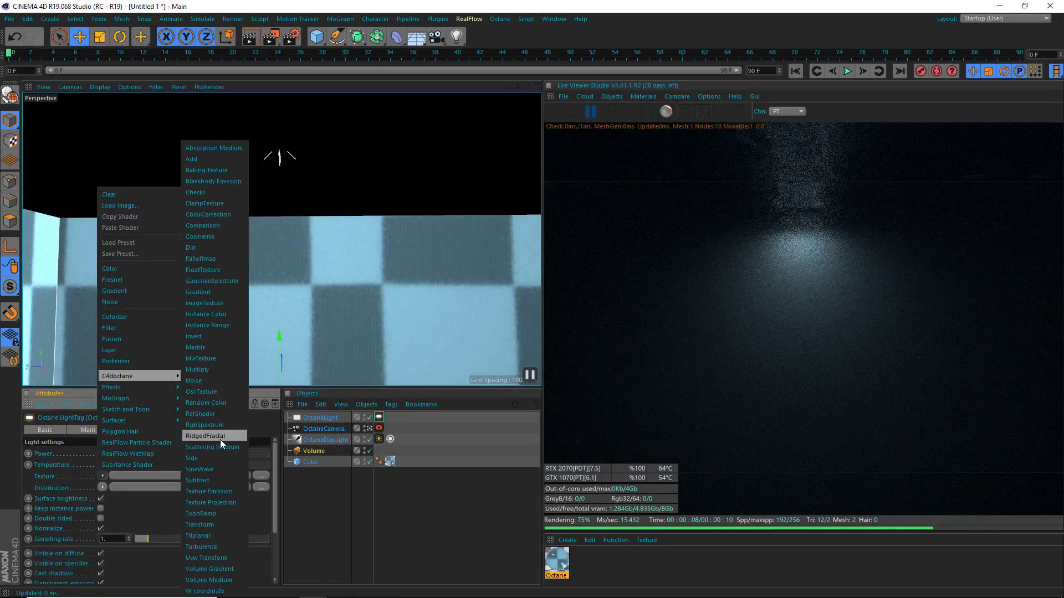
{"action": "left_click", "coordinate": [213, 426]}
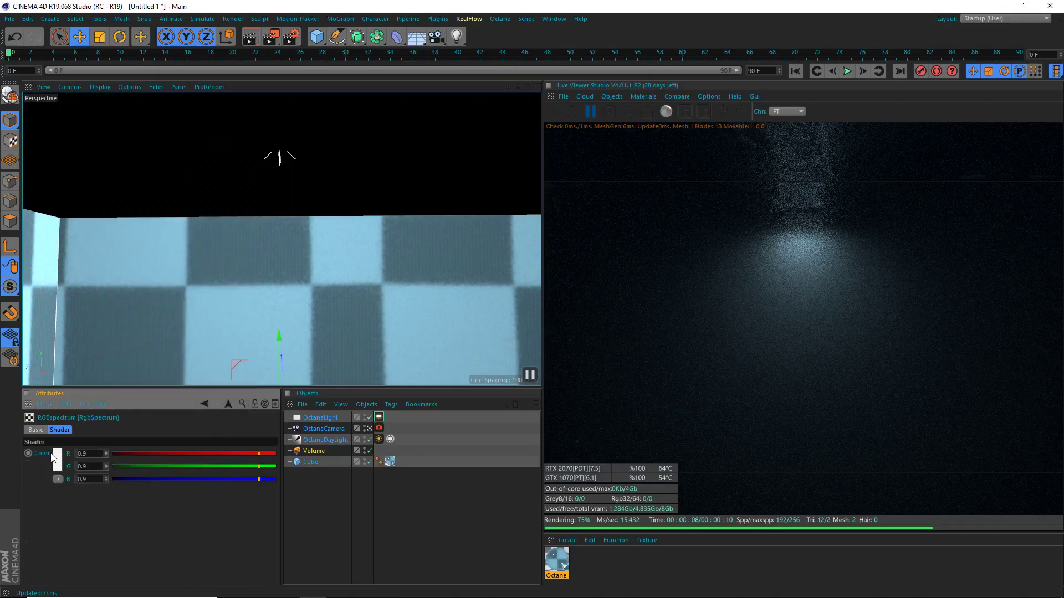
{"action": "left_click_drag", "start_coordinate": [120, 467], "coordinate": [122, 468]}
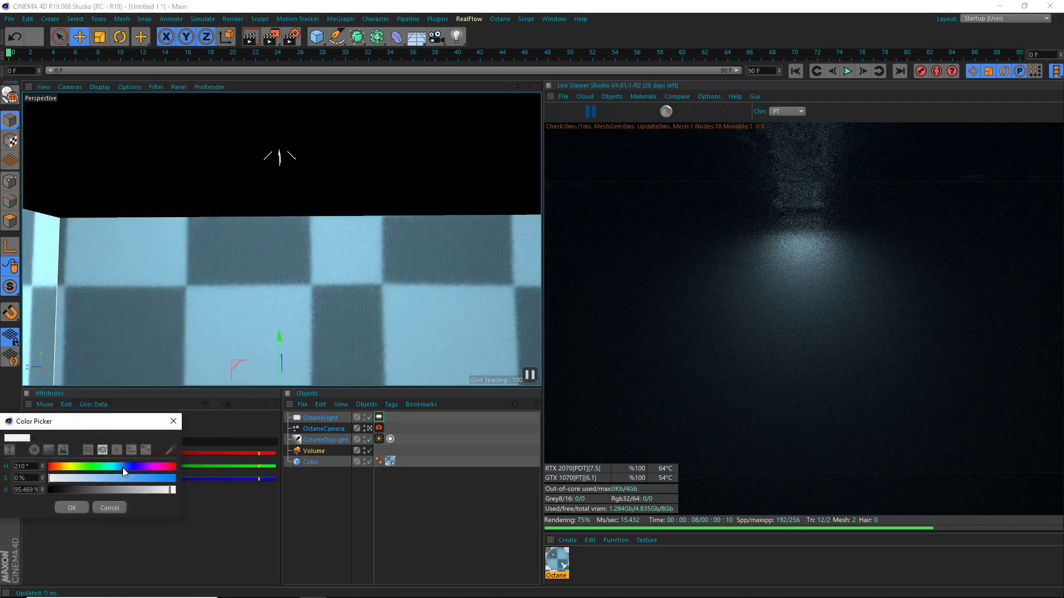
{"action": "left_click", "coordinate": [138, 478]}
{"action": "left_click", "coordinate": [70, 508]}
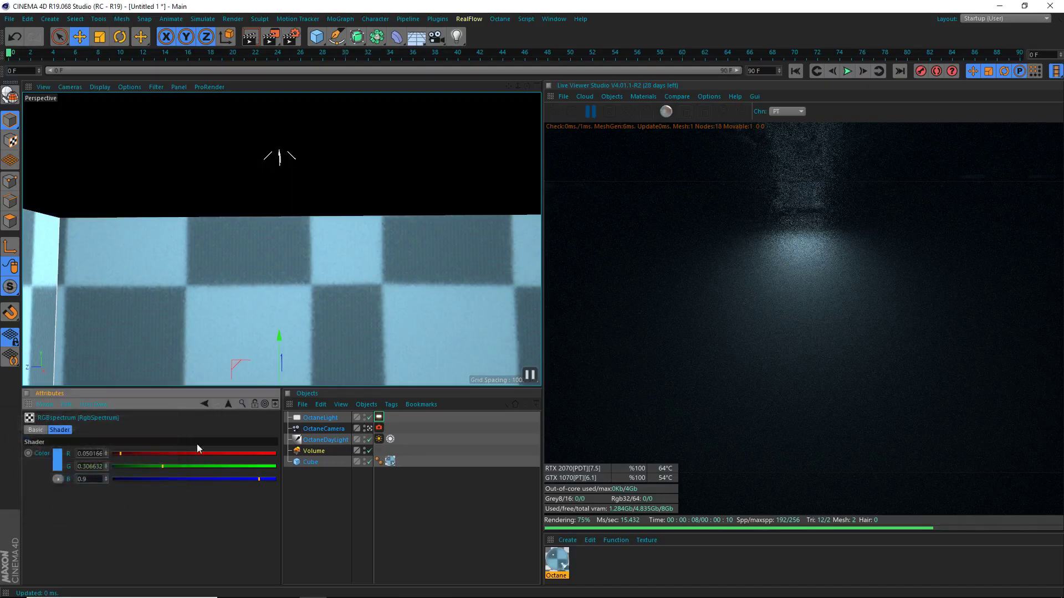
Set Octane's render priority to low in the device settings and restart the live render
{"action": "left_click", "coordinate": [499, 19]}
{"action": "left_click", "coordinate": [512, 44]}
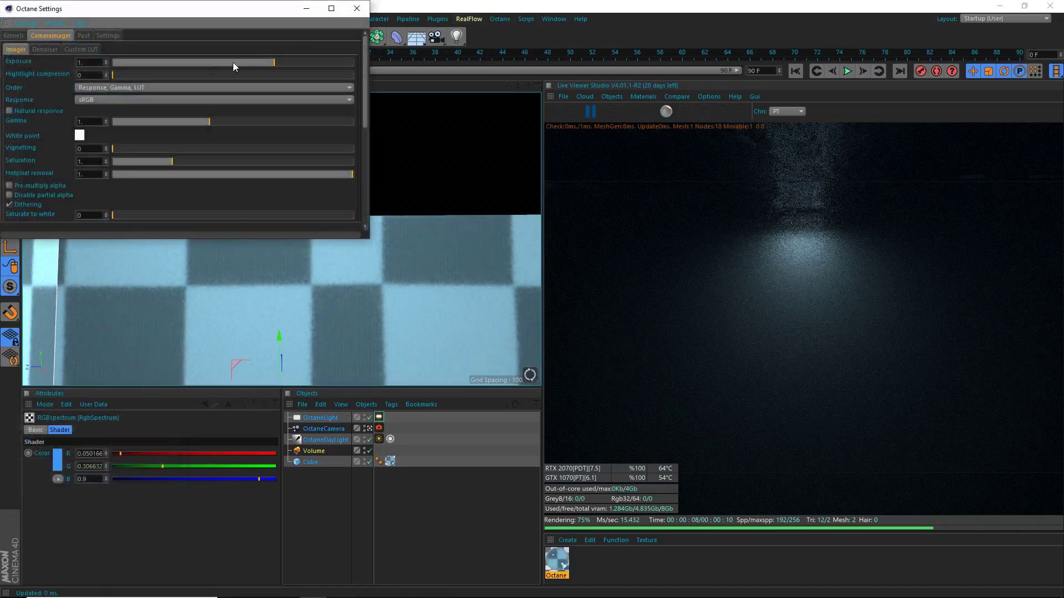
{"action": "left_click", "coordinate": [107, 35]}
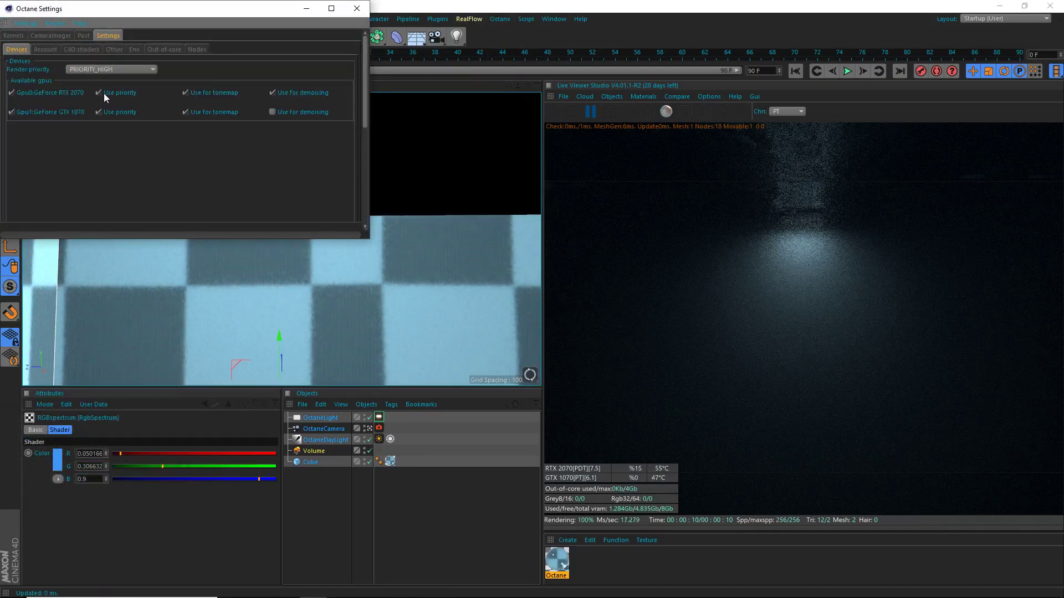
{"action": "left_click", "coordinate": [90, 72]}
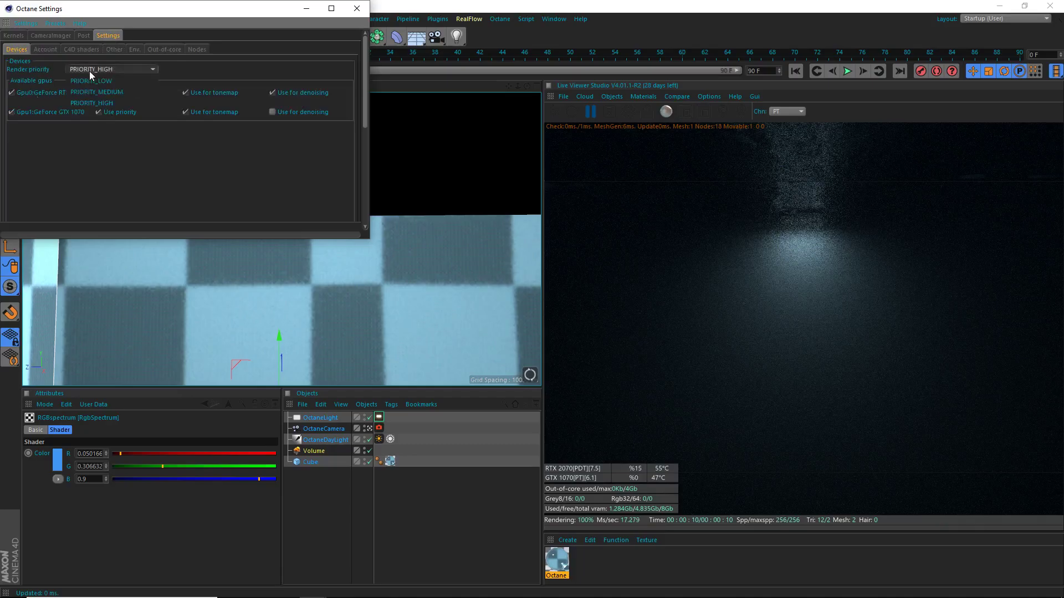
{"action": "left_click", "coordinate": [91, 83]}
{"action": "left_click", "coordinate": [356, 15]}
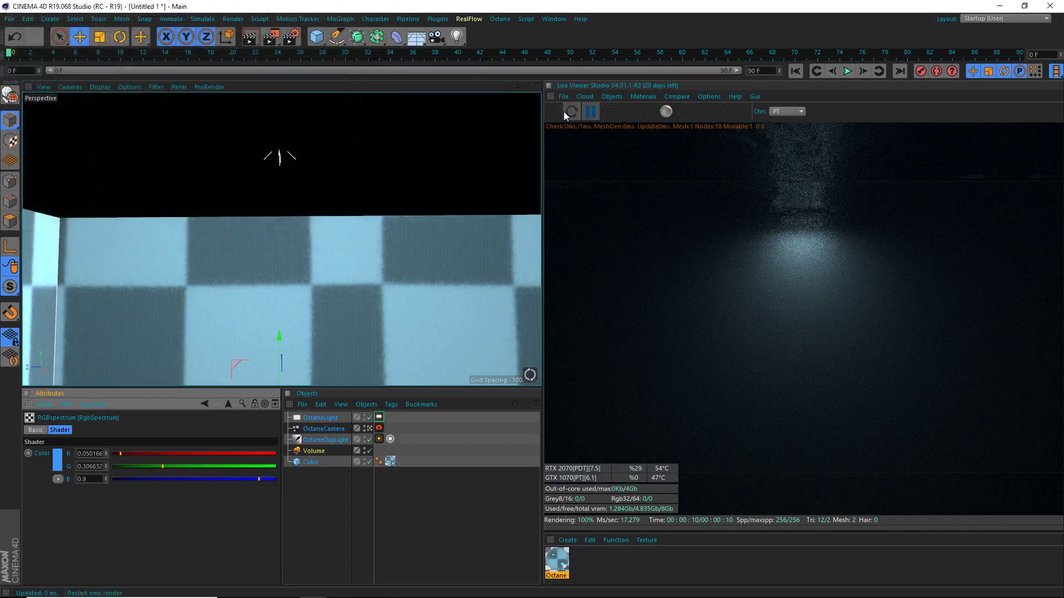
{"action": "left_click", "coordinate": [558, 112]}
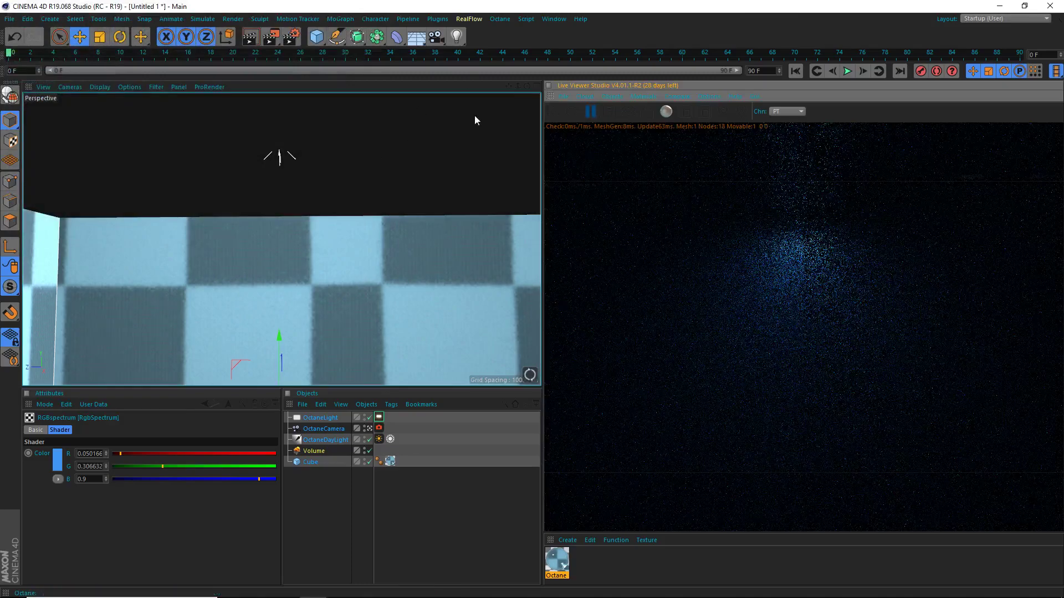
Lighten the area light's texture to a softer blue, about RGB 0.288, 0.534, 0.9
{"action": "left_click", "coordinate": [58, 461]}
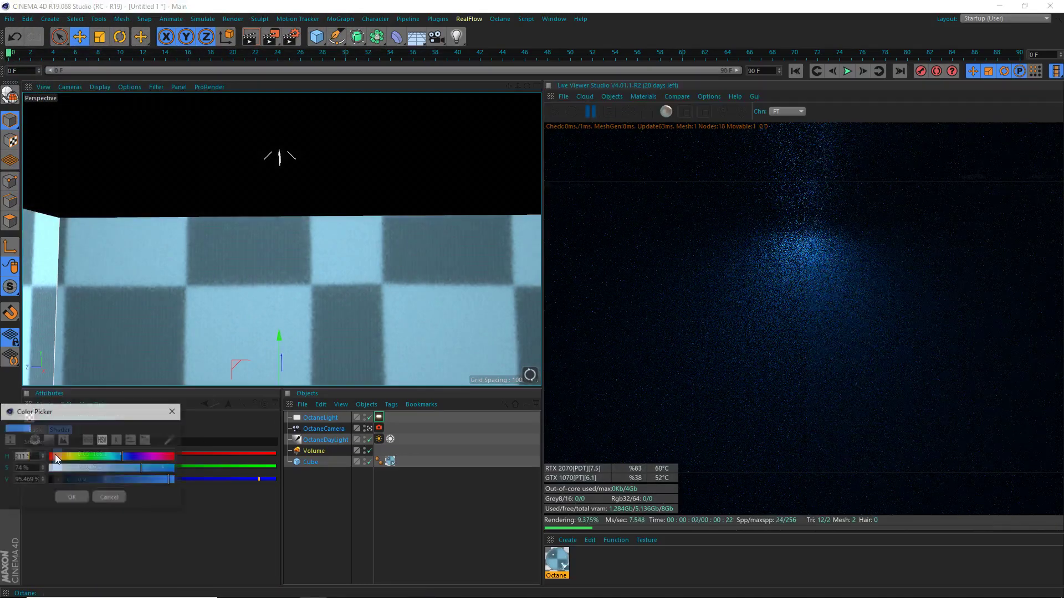
{"action": "left_click_drag", "start_coordinate": [105, 468], "coordinate": [94, 468]}
{"action": "left_click", "coordinate": [80, 497]}
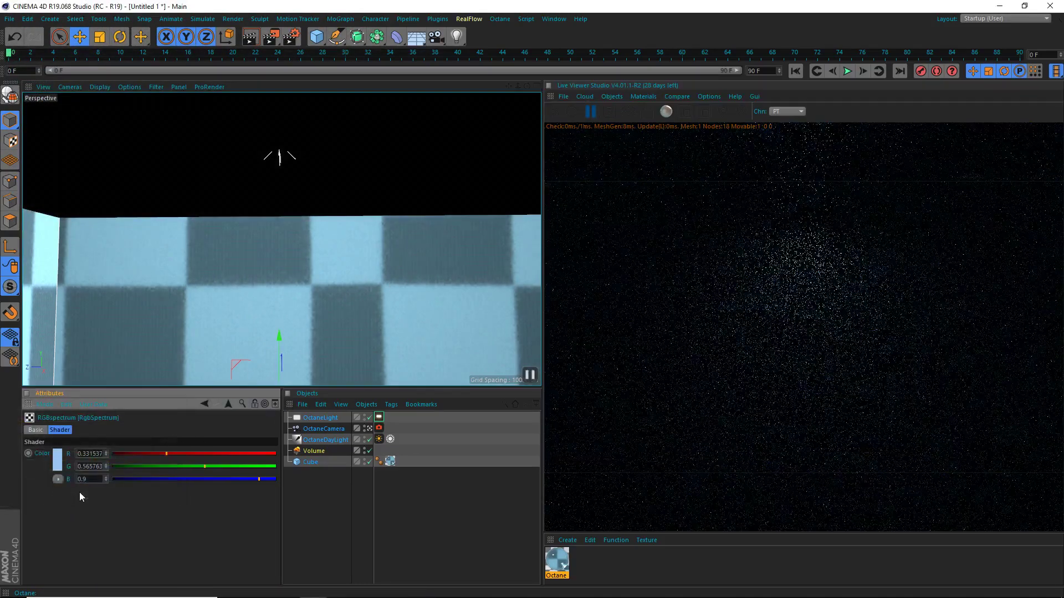
{"action": "left_click", "coordinate": [58, 459]}
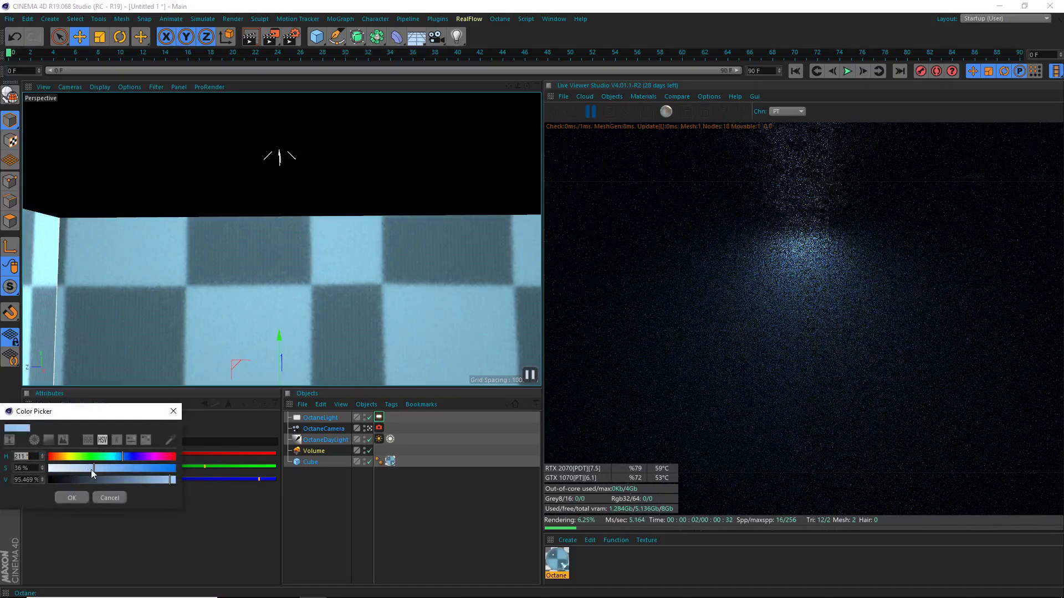
{"action": "left_click", "coordinate": [67, 498]}
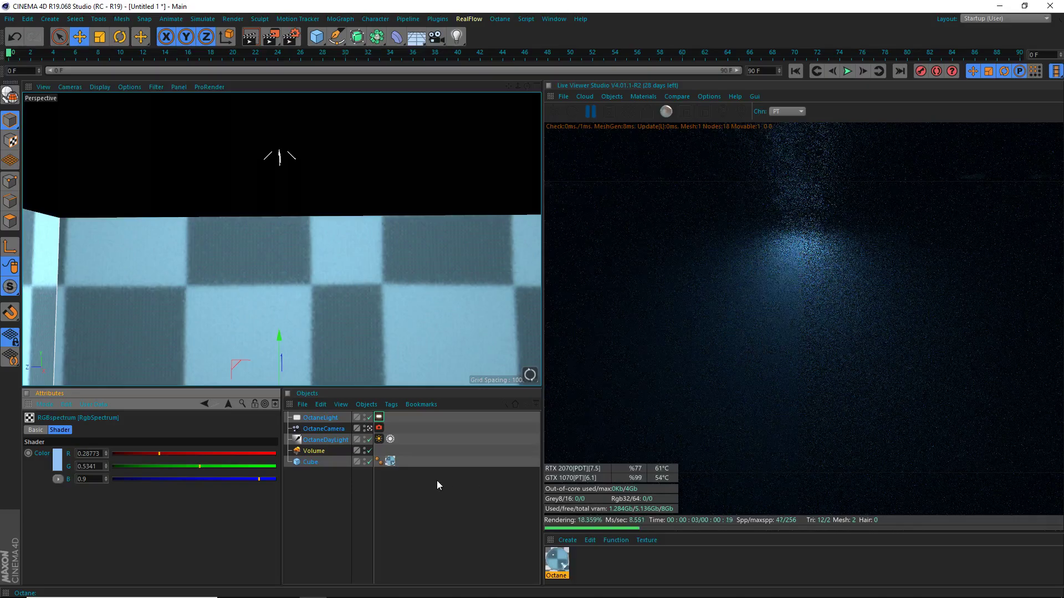
Leave the Octane camera view and add a sphere primitive to the scene
{"action": "left_click", "coordinate": [369, 429]}
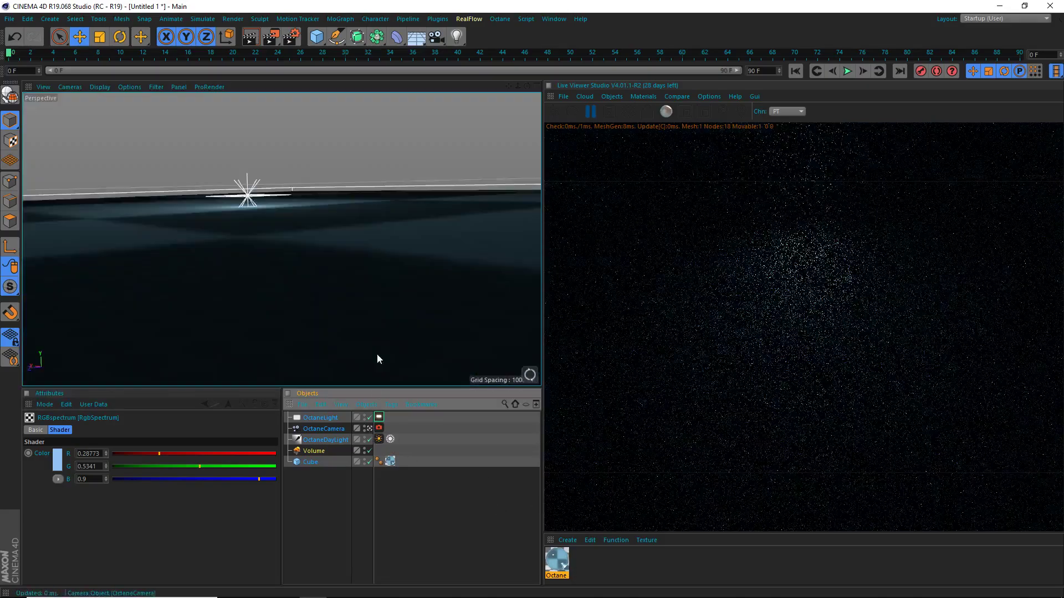
{"action": "left_click", "coordinate": [370, 429]}
{"action": "left_click_drag", "start_coordinate": [350, 155], "coordinate": [495, 139], "text": "alt"}
{"action": "left_click_drag", "start_coordinate": [525, 86], "coordinate": [525, 133]}
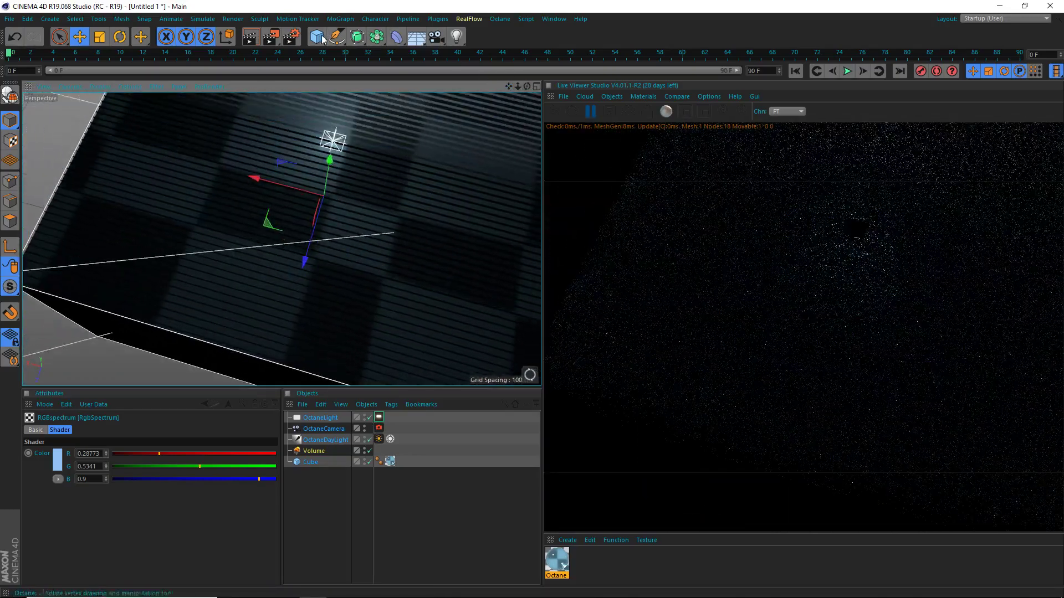
{"action": "left_click", "coordinate": [322, 39]}
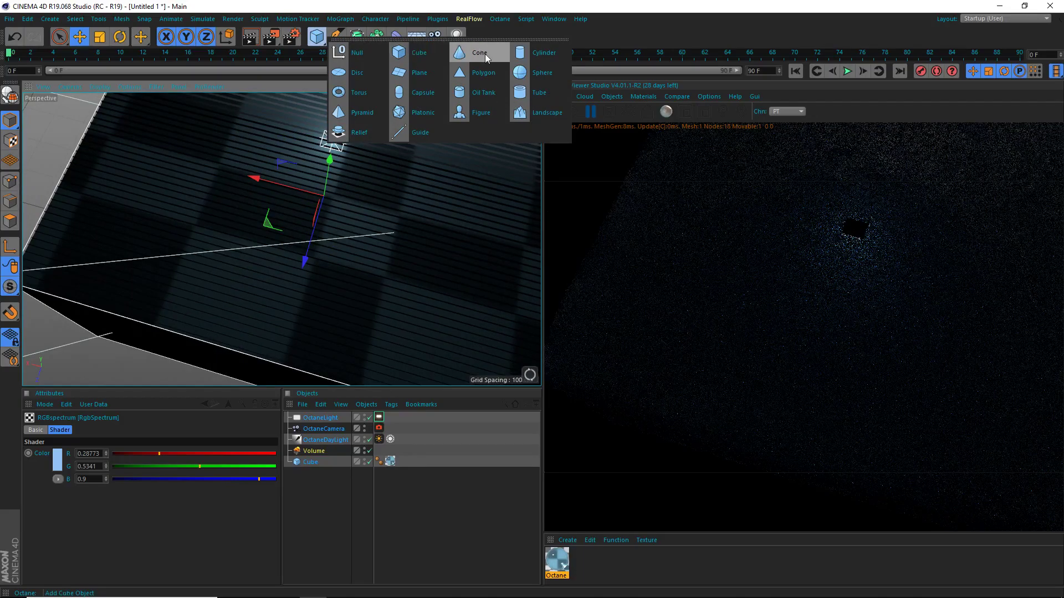
{"action": "left_click", "coordinate": [527, 73]}
{"action": "scroll", "coordinate": [390, 254], "scroll_direction": "down", "scroll_amount": 3}
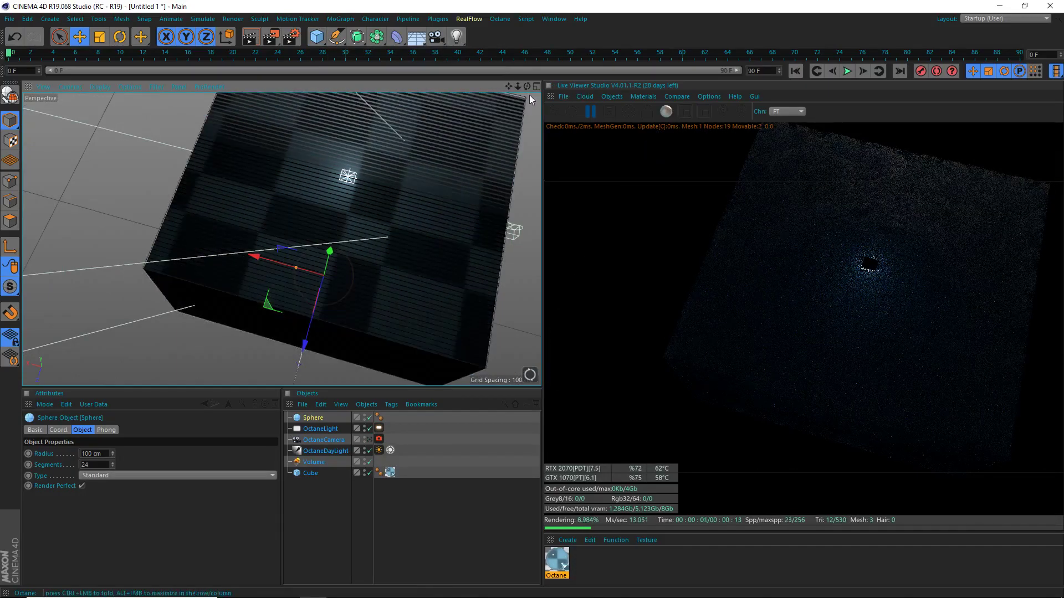
Raise the sphere to just below the area light near the cube's top and shrink its radius to about 17 cm
{"action": "left_click_drag", "start_coordinate": [526, 88], "coordinate": [565, 38]}
{"action": "scroll", "coordinate": [466, 195], "scroll_direction": "down", "scroll_amount": 3}
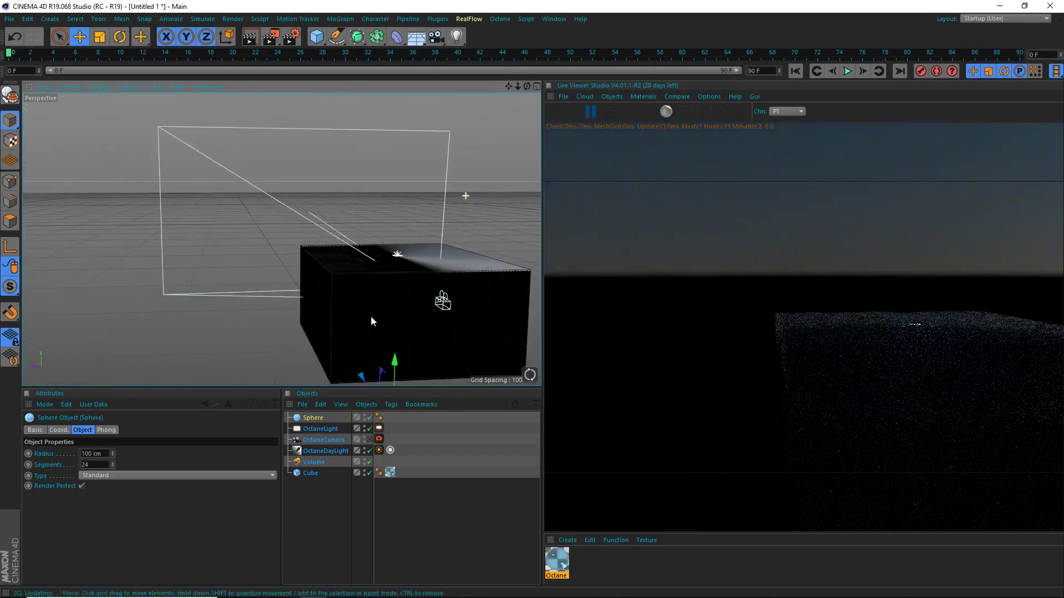
{"action": "left_click_drag", "start_coordinate": [392, 367], "coordinate": [398, 214]}
{"action": "scroll", "coordinate": [372, 261], "scroll_direction": "up", "scroll_amount": 1}
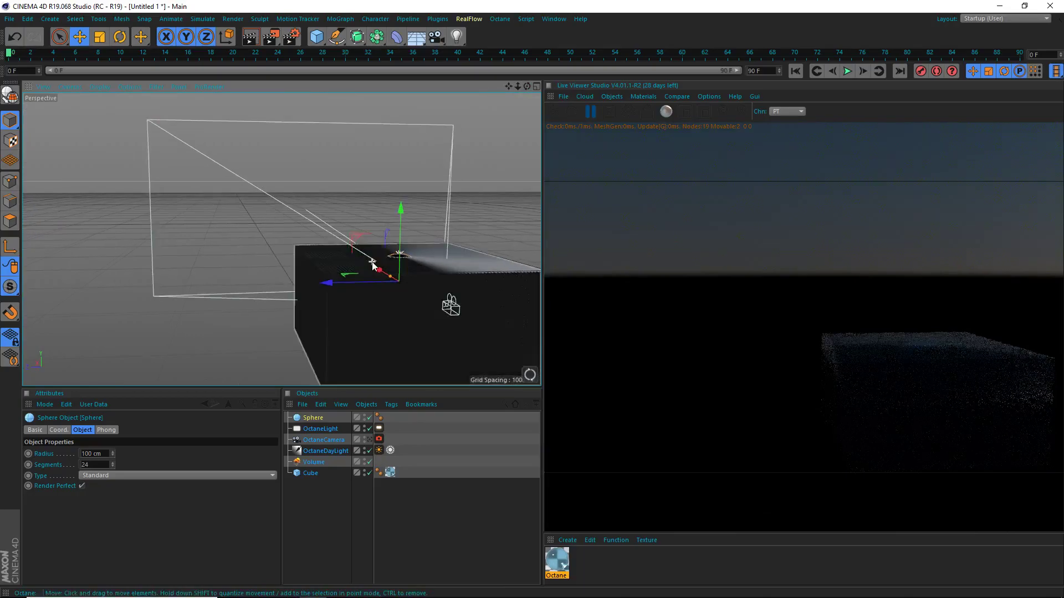
{"action": "scroll", "coordinate": [373, 262], "scroll_direction": "up", "scroll_amount": 2}
{"action": "left_click_drag", "start_coordinate": [399, 284], "coordinate": [405, 289]}
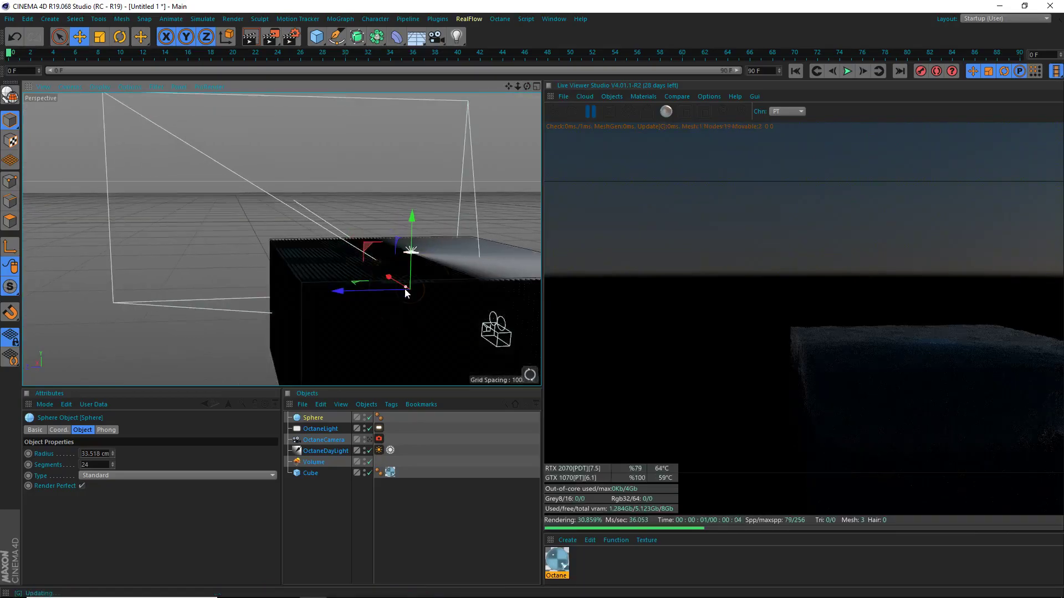
Return to the Octane camera view, undo the trial move of the sphere, and dolly the camera slightly closer
{"action": "left_click", "coordinate": [370, 439]}
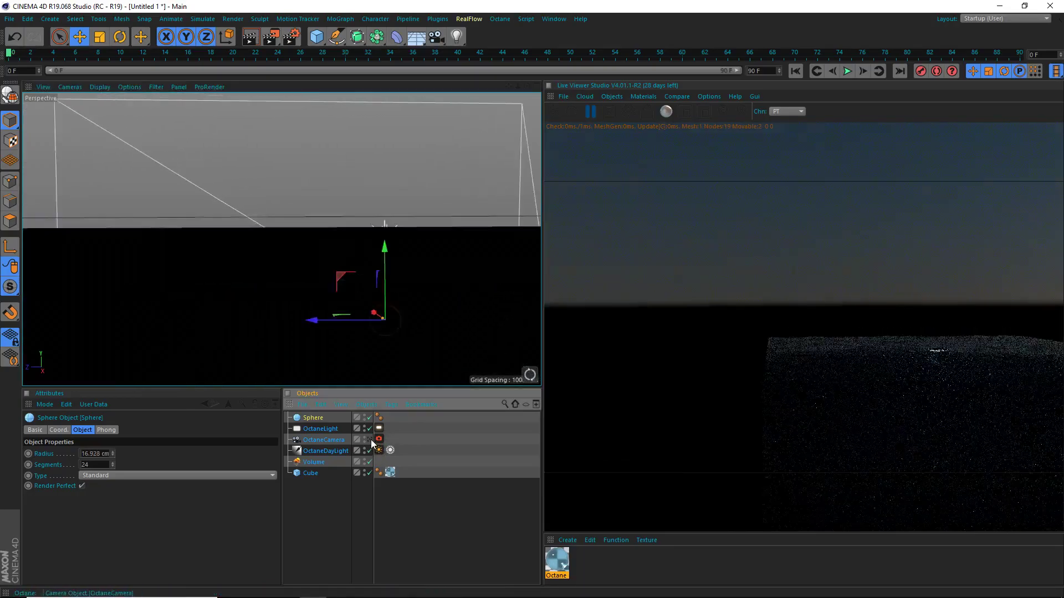
{"action": "left_click_drag", "start_coordinate": [281, 241], "coordinate": [279, 182]}
{"action": "key", "text": "ctrl+z"}
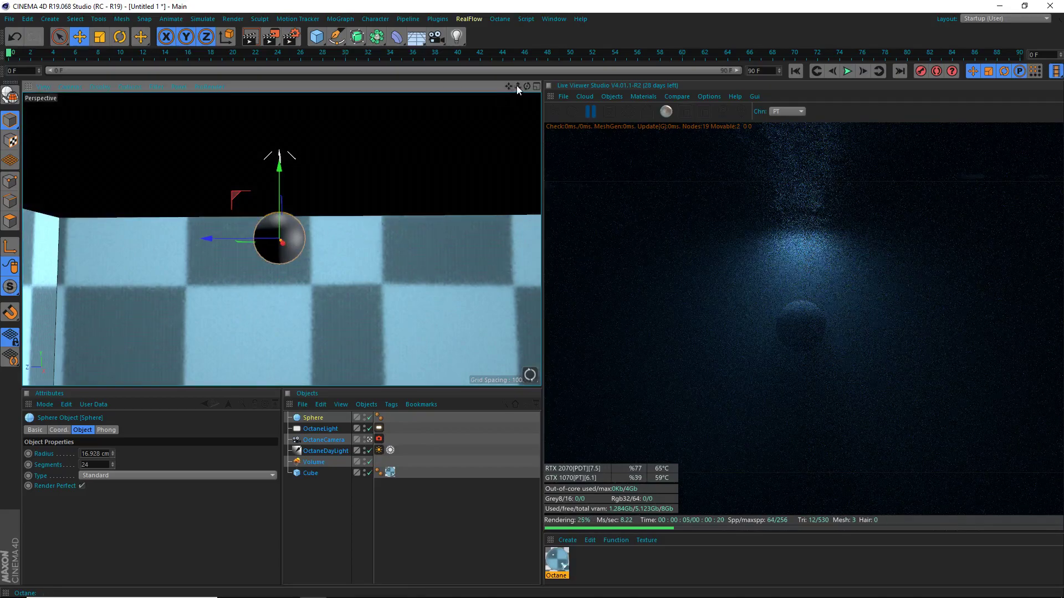
{"action": "left_click_drag", "start_coordinate": [517, 86], "coordinate": [539, 87]}
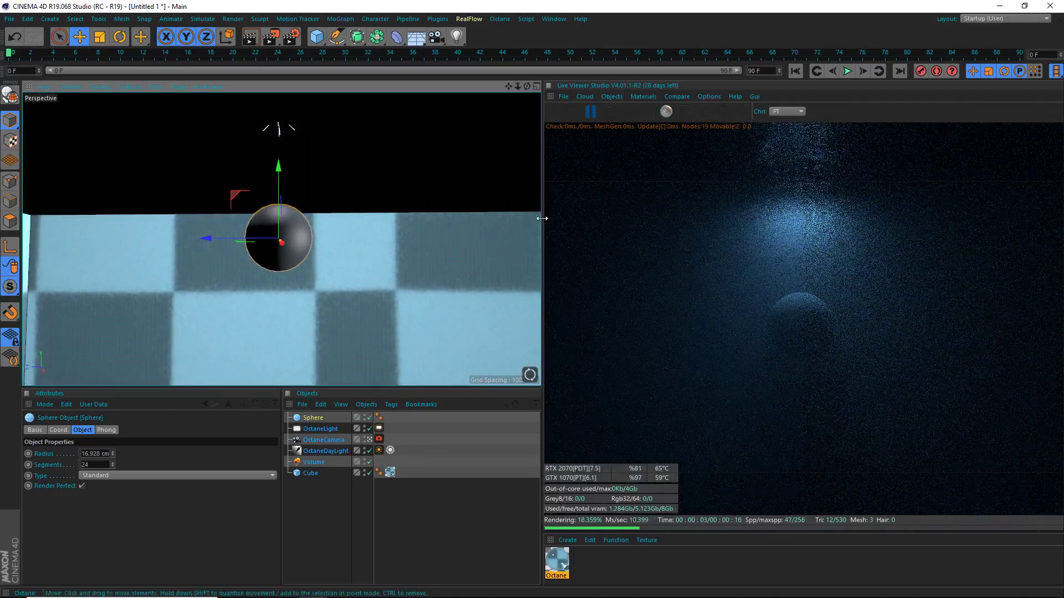
Shift the camera's framing upward to include the surface above the light, and raise the sphere about 19 cm toward the light
{"action": "left_click_drag", "start_coordinate": [542, 218], "coordinate": [343, 252]}
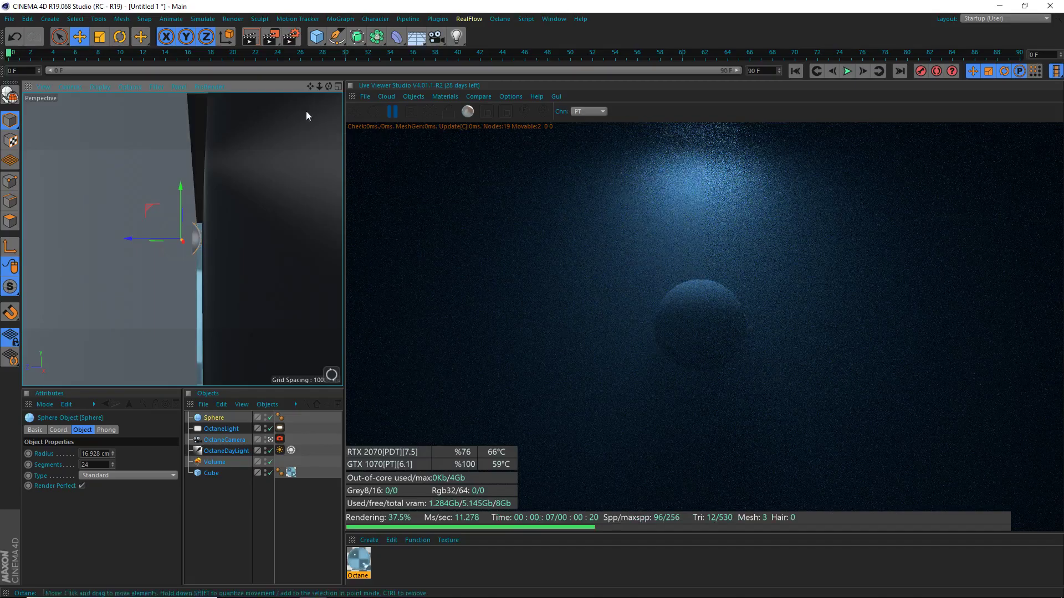
{"action": "left_click_drag", "start_coordinate": [345, 287], "coordinate": [613, 325]}
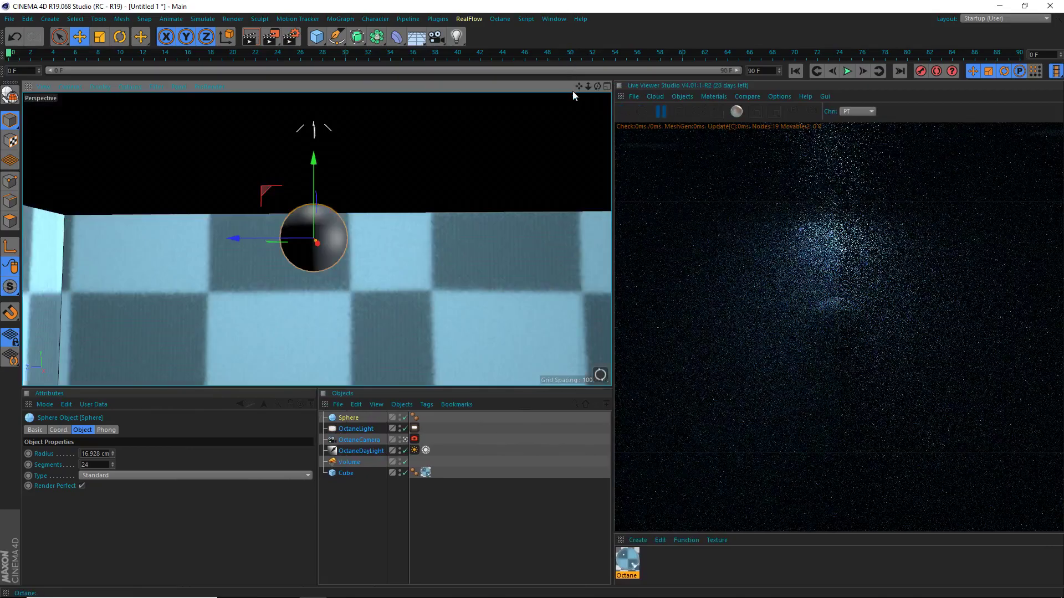
{"action": "left_click_drag", "start_coordinate": [578, 86], "coordinate": [586, 245]}
{"action": "left_click_drag", "start_coordinate": [579, 152], "coordinate": [579, 111]}
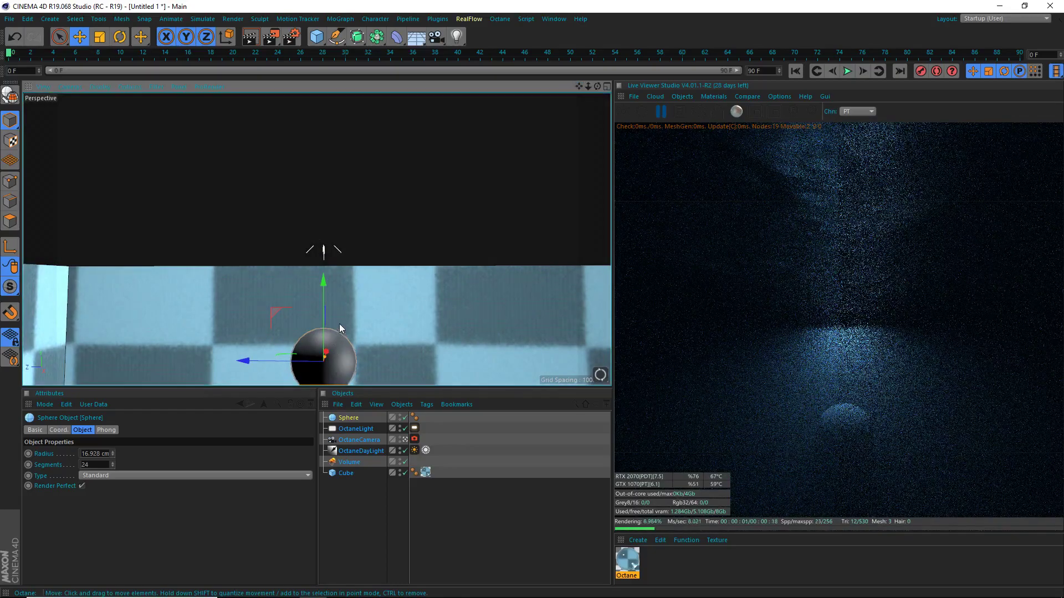
{"action": "left_click_drag", "start_coordinate": [326, 297], "coordinate": [332, 262]}
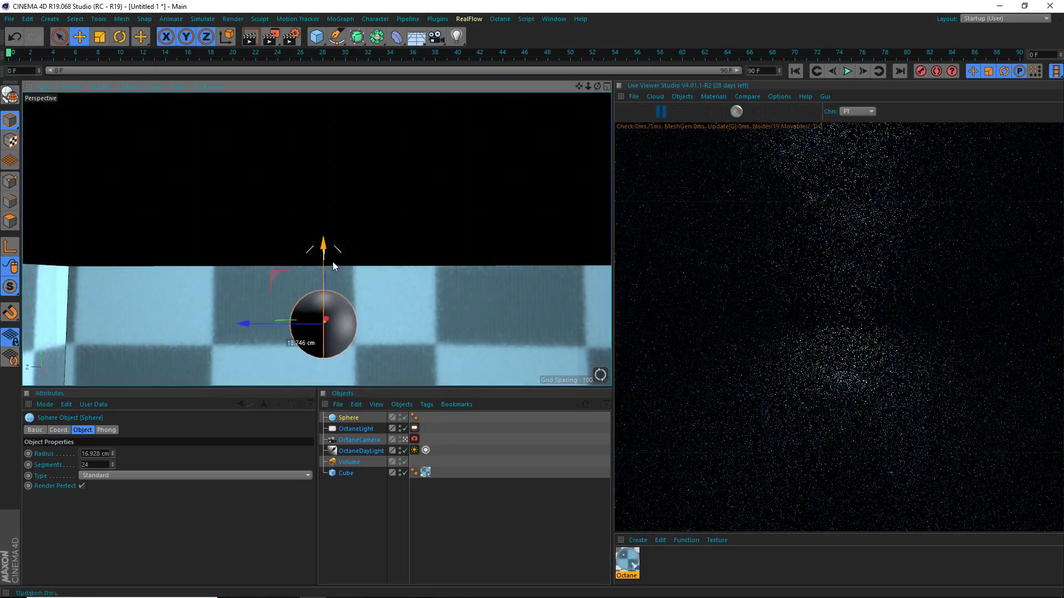
{"action": "mouse_move", "coordinate": [596, 87]}
{"action": "left_mouse_down"}
{"action": "mouse_move", "coordinate": [596, 69]}
{"action": "mouse_move", "coordinate": [597, 88]}
{"action": "left_mouse_up"}
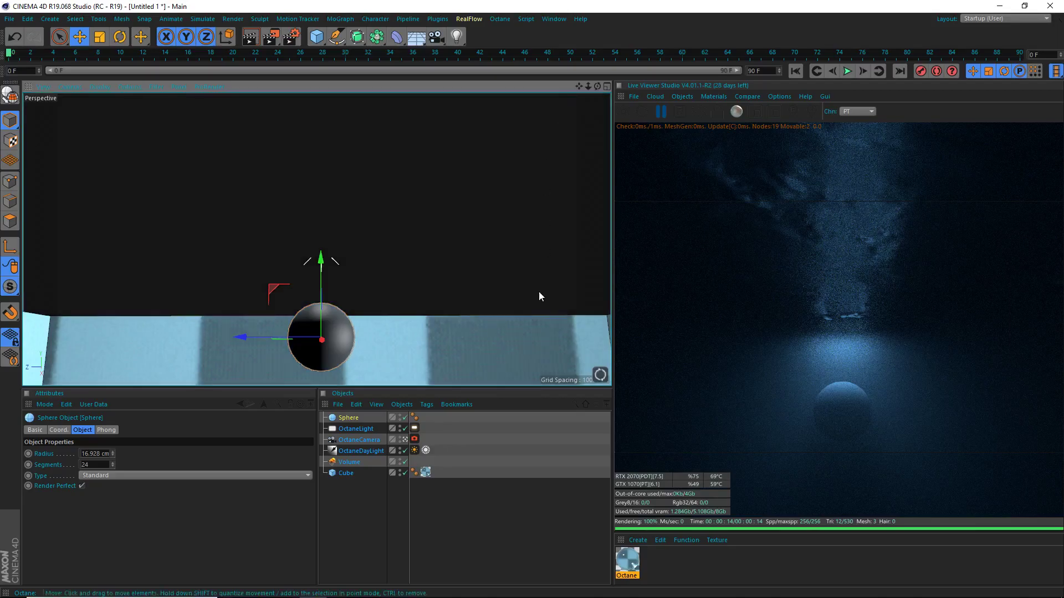
Enable post effects in Octane's settings with bloom power at about 100.7 and glare power at about 8.03
{"action": "left_click", "coordinate": [507, 20]}
{"action": "left_click", "coordinate": [508, 55]}
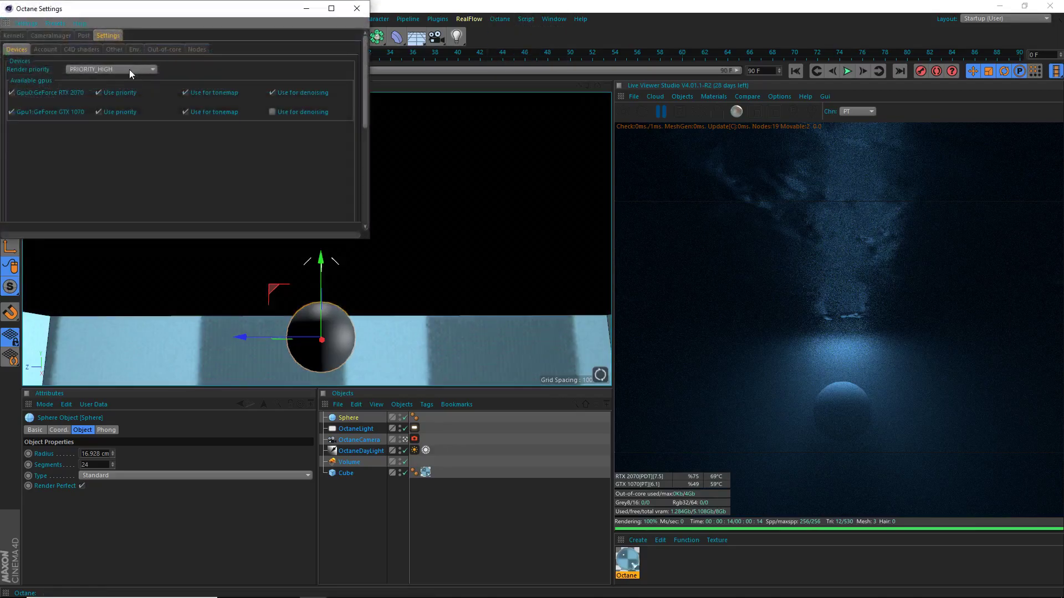
{"action": "left_click", "coordinate": [83, 35]}
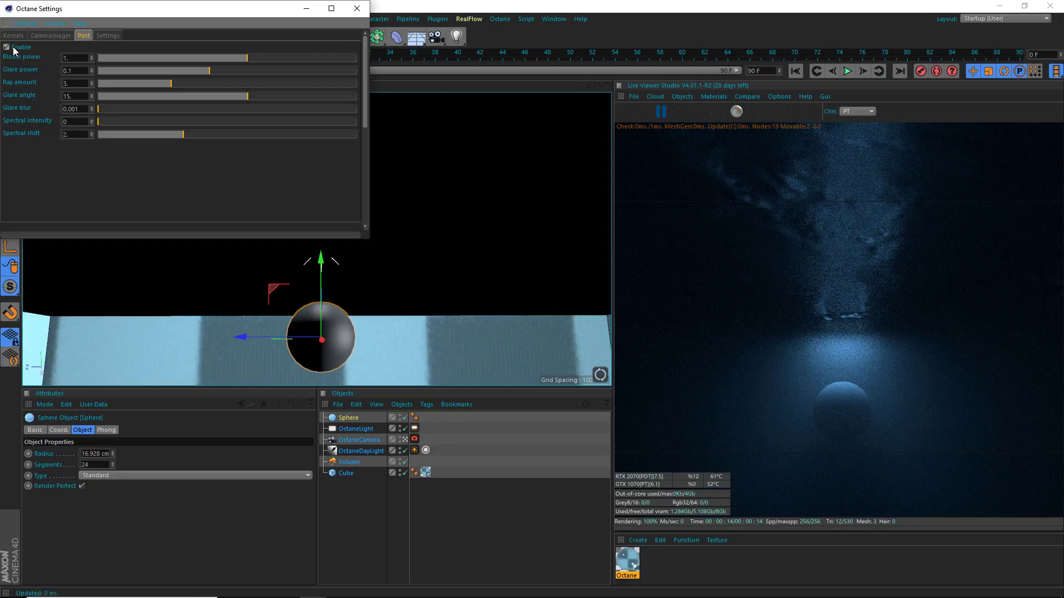
{"action": "left_click_drag", "start_coordinate": [247, 62], "coordinate": [312, 38]}
{"action": "left_click_drag", "start_coordinate": [189, 72], "coordinate": [332, 56]}
{"action": "left_click", "coordinate": [357, 9]}
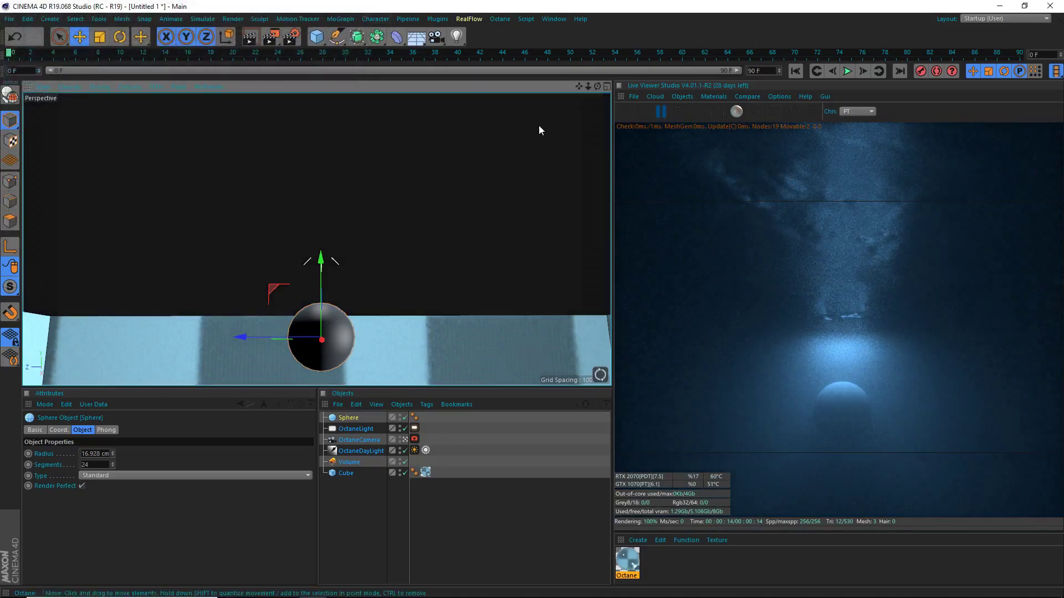
Enlarge the live render and reframe the camera on the sphere, then reduce the post bloom power to about 76.8
{"action": "left_click_drag", "start_coordinate": [612, 162], "coordinate": [361, 188]}
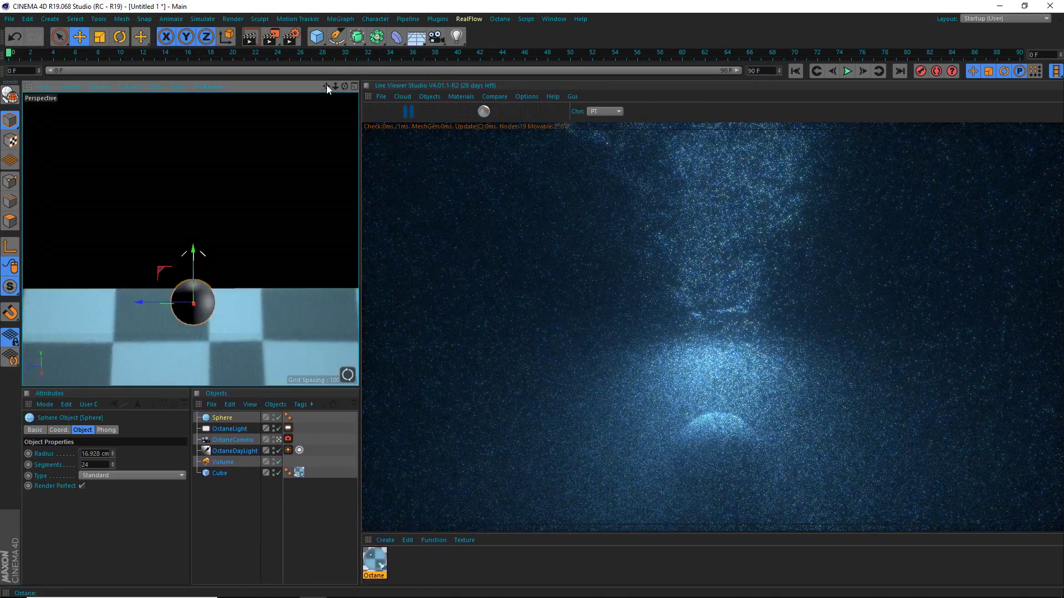
{"action": "left_click_drag", "start_coordinate": [327, 85], "coordinate": [330, 13]}
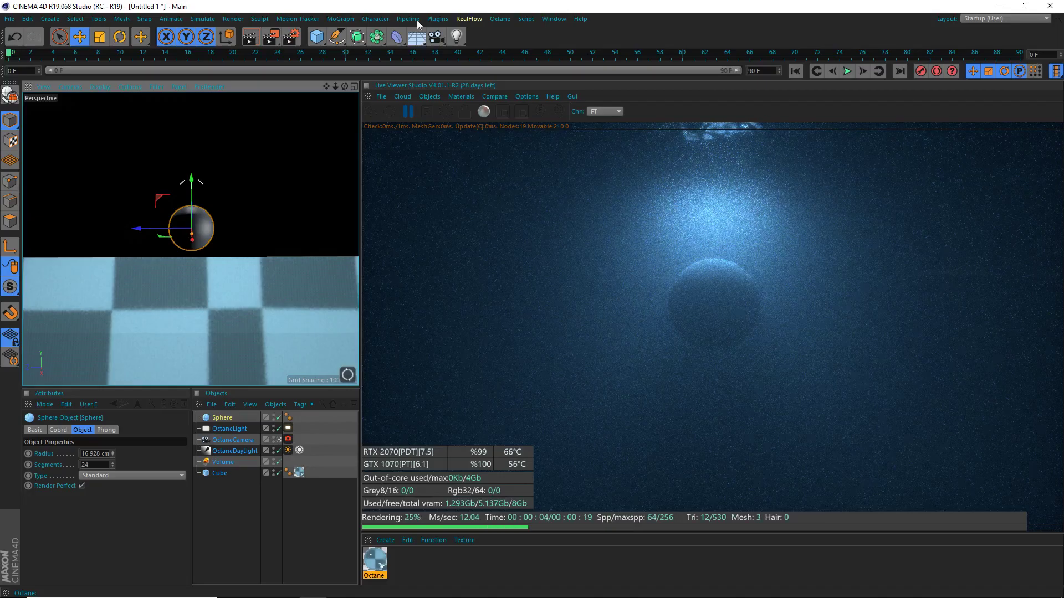
{"action": "left_click", "coordinate": [490, 18]}
{"action": "left_click", "coordinate": [501, 58]}
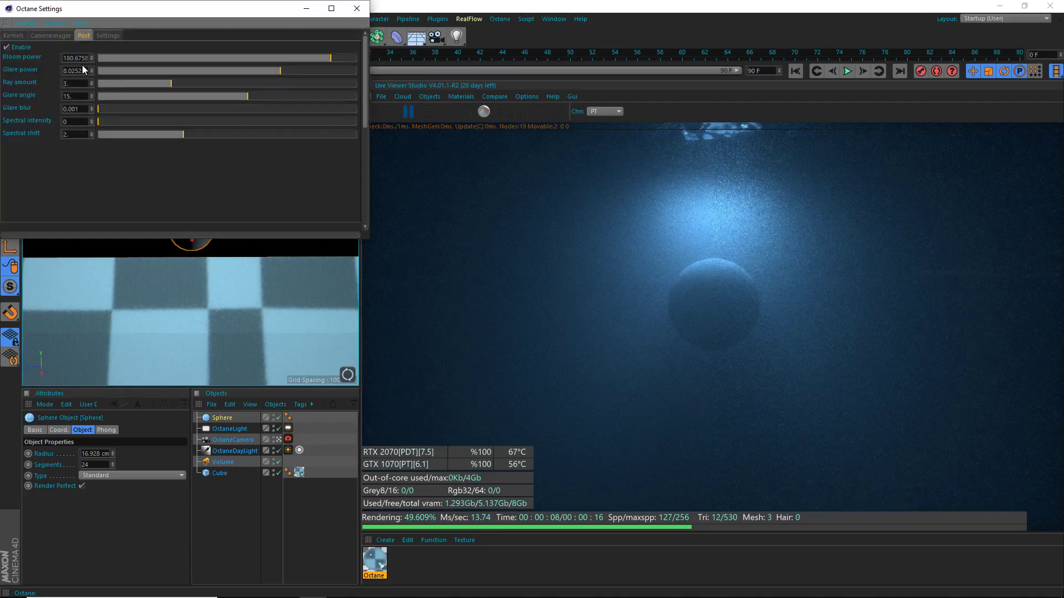
{"action": "mouse_move", "coordinate": [306, 58]}
{"action": "left_mouse_down"}
{"action": "mouse_move", "coordinate": [292, 61]}
{"action": "mouse_move", "coordinate": [317, 57]}
{"action": "left_mouse_up"}
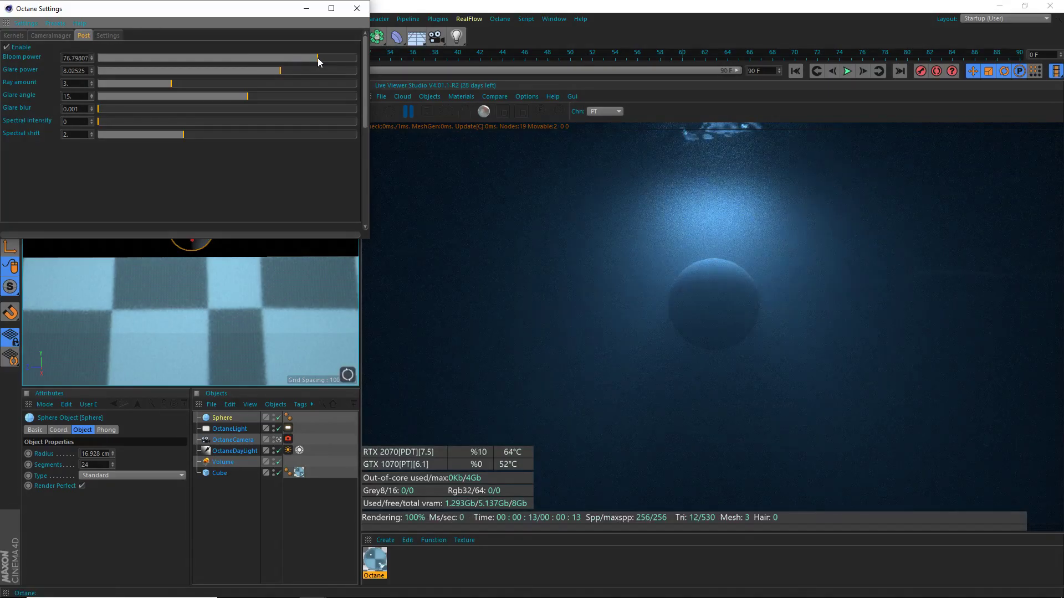
{"action": "left_click", "coordinate": [359, 6]}
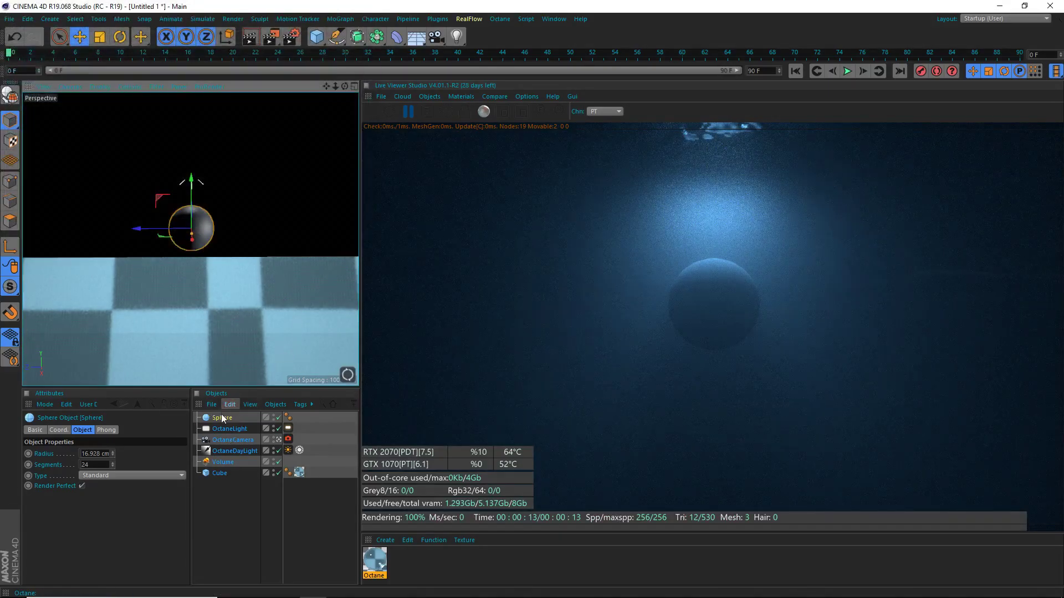
Set the sphere's segments to 72
{"action": "left_click", "coordinate": [219, 418]}
{"action": "double_click", "coordinate": [85, 464]}
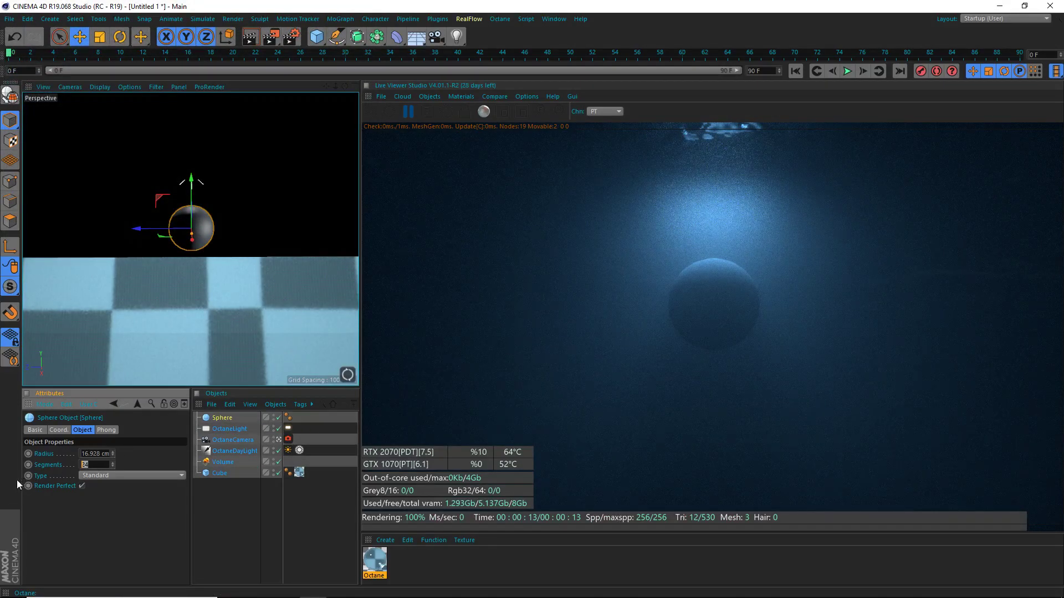
{"action": "type", "text": "72"}
{"action": "key", "text": "Return"}
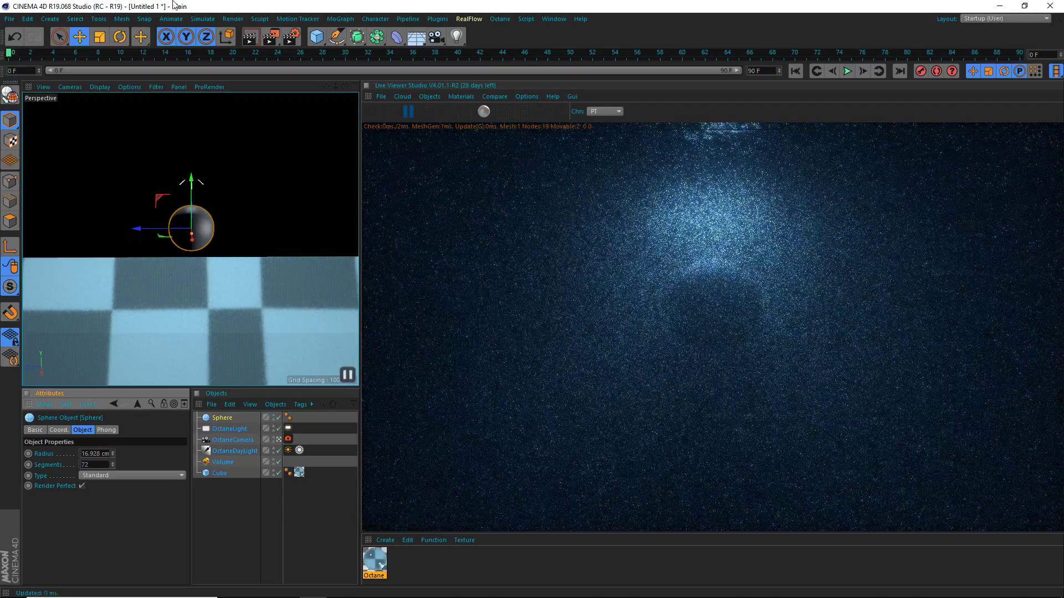